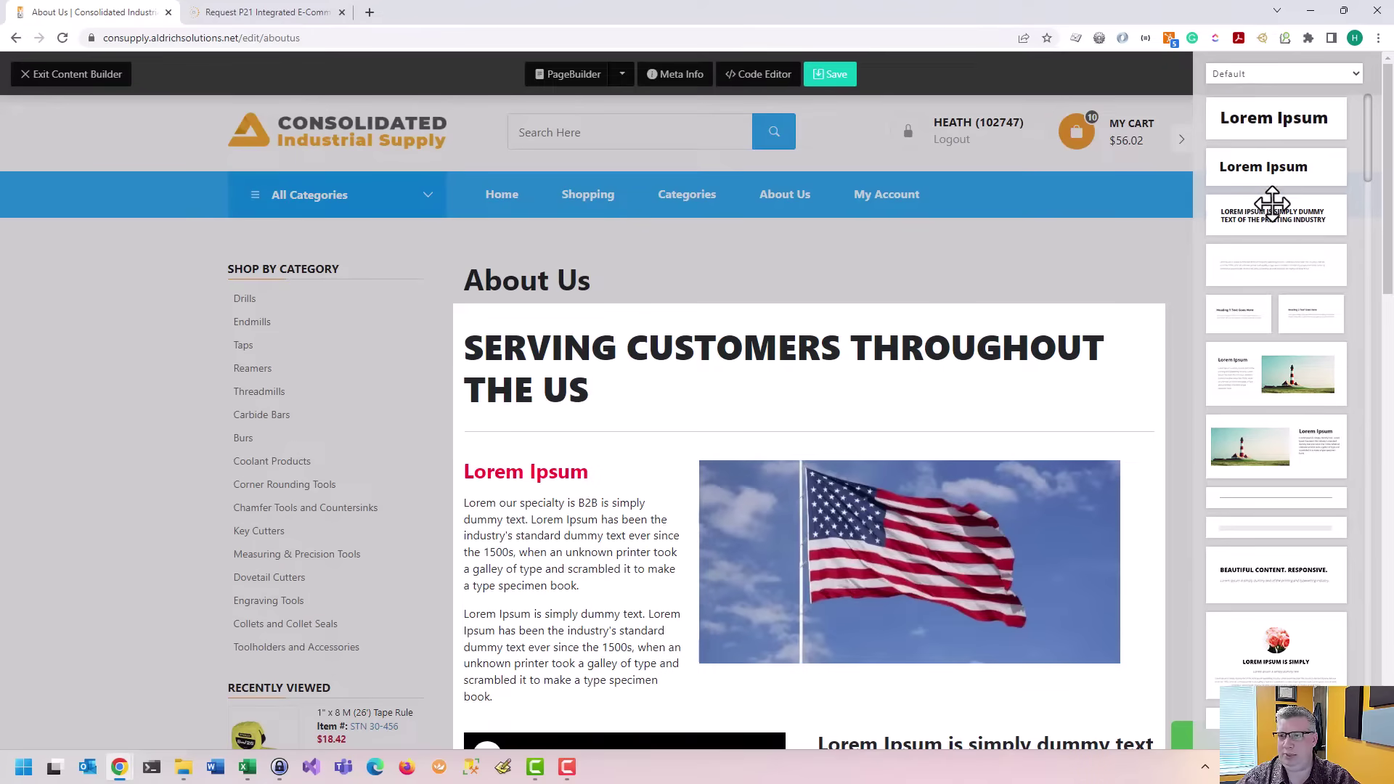
Step: Add an uppercase heading block below the "Serving customers throughout the US" title and delete it again
drag(1272, 205, 692, 423)
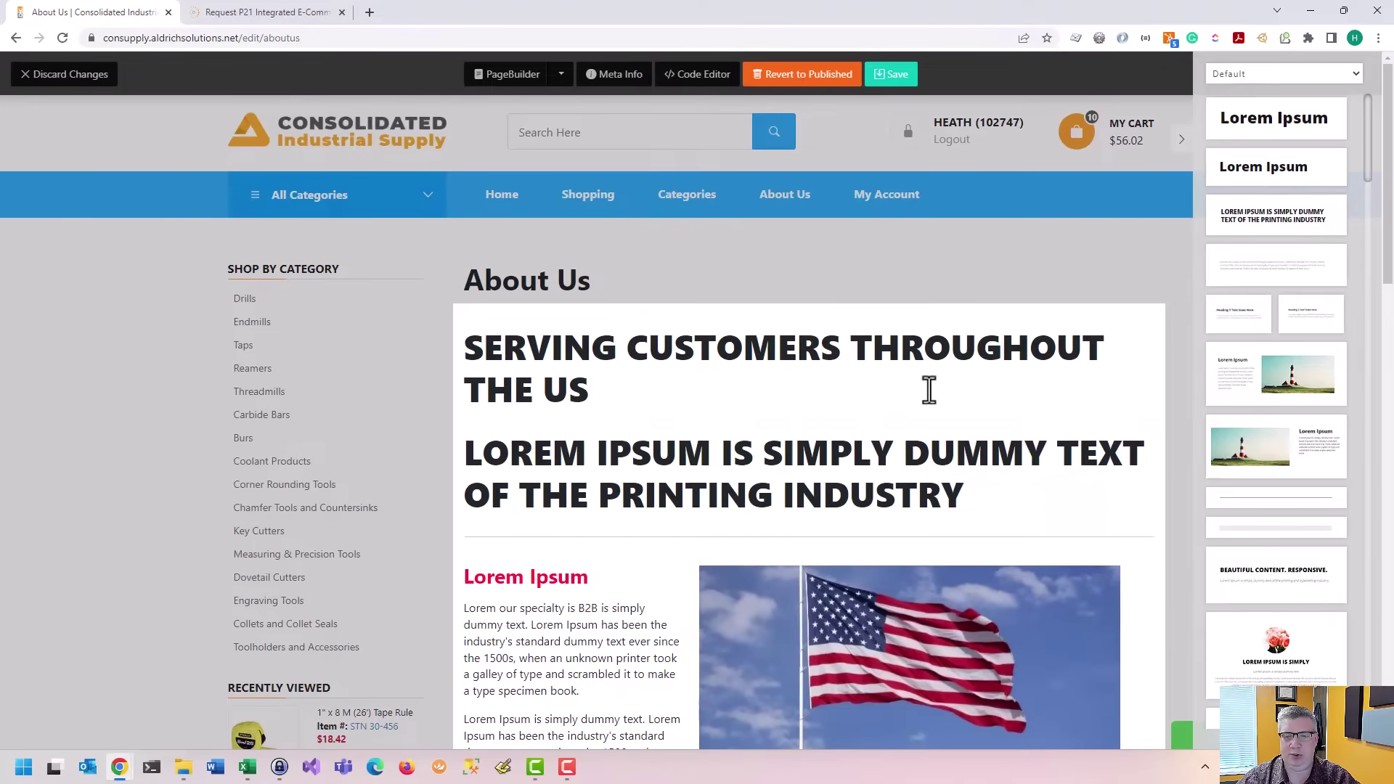
click(851, 453)
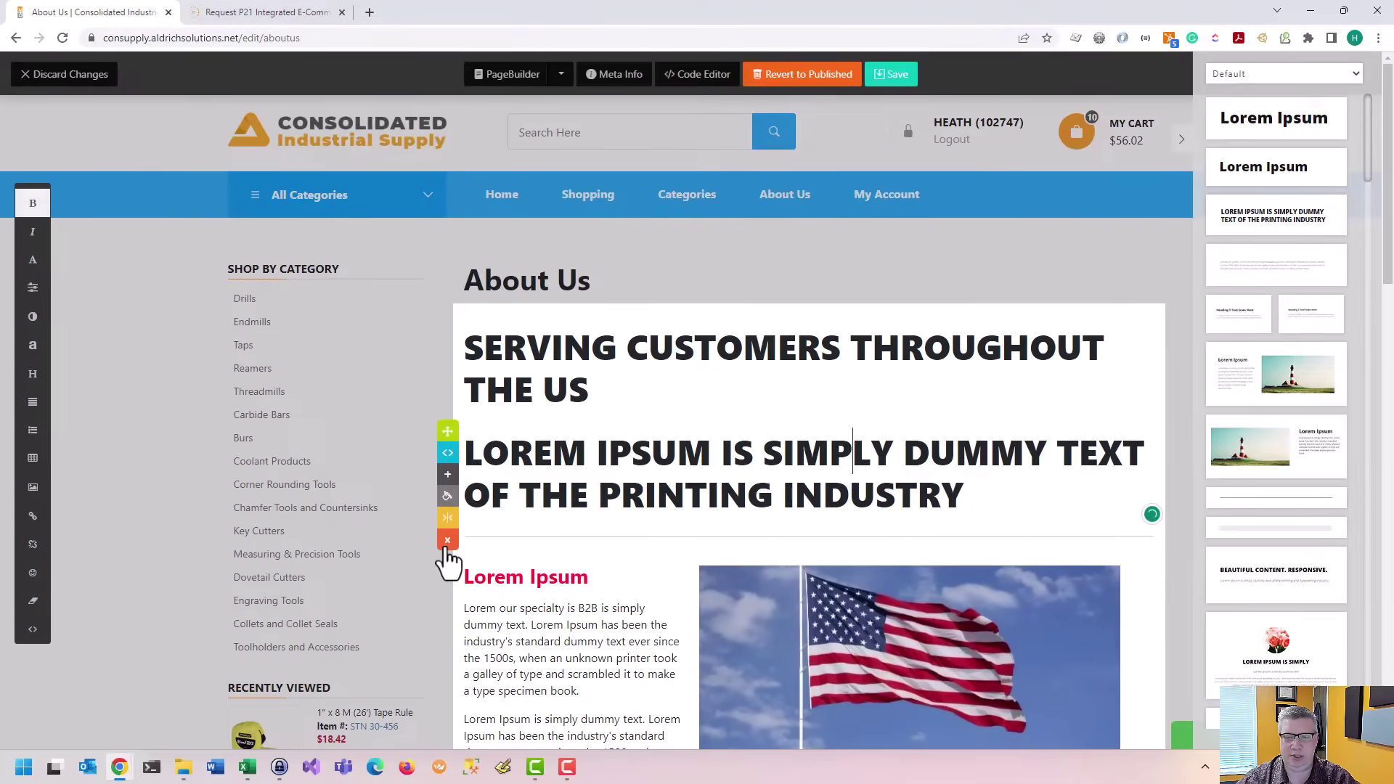
click(447, 541)
click(739, 412)
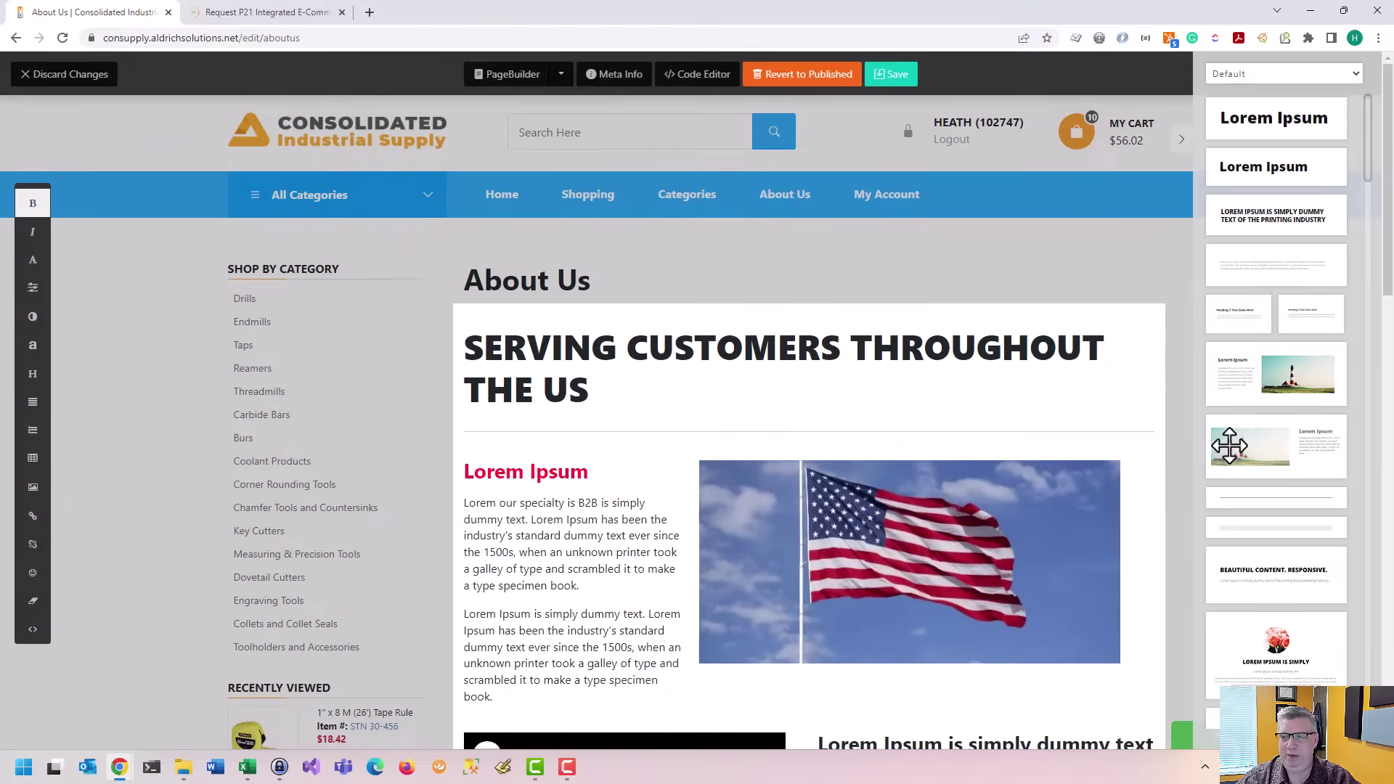
Step: Insert the lighthouse image-and-text block below the page's divider line and change its heading to "Welcome"
drag(1229, 445, 723, 445)
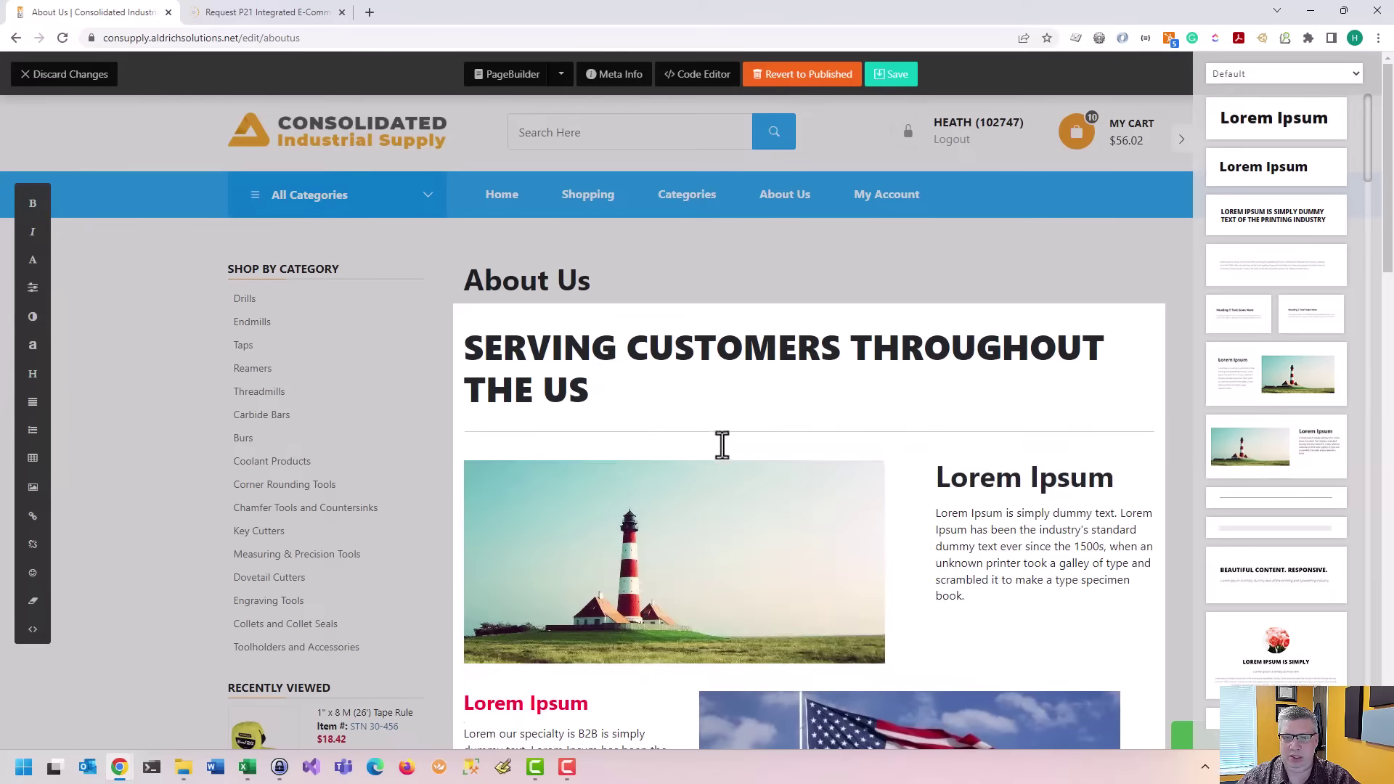
click(993, 529)
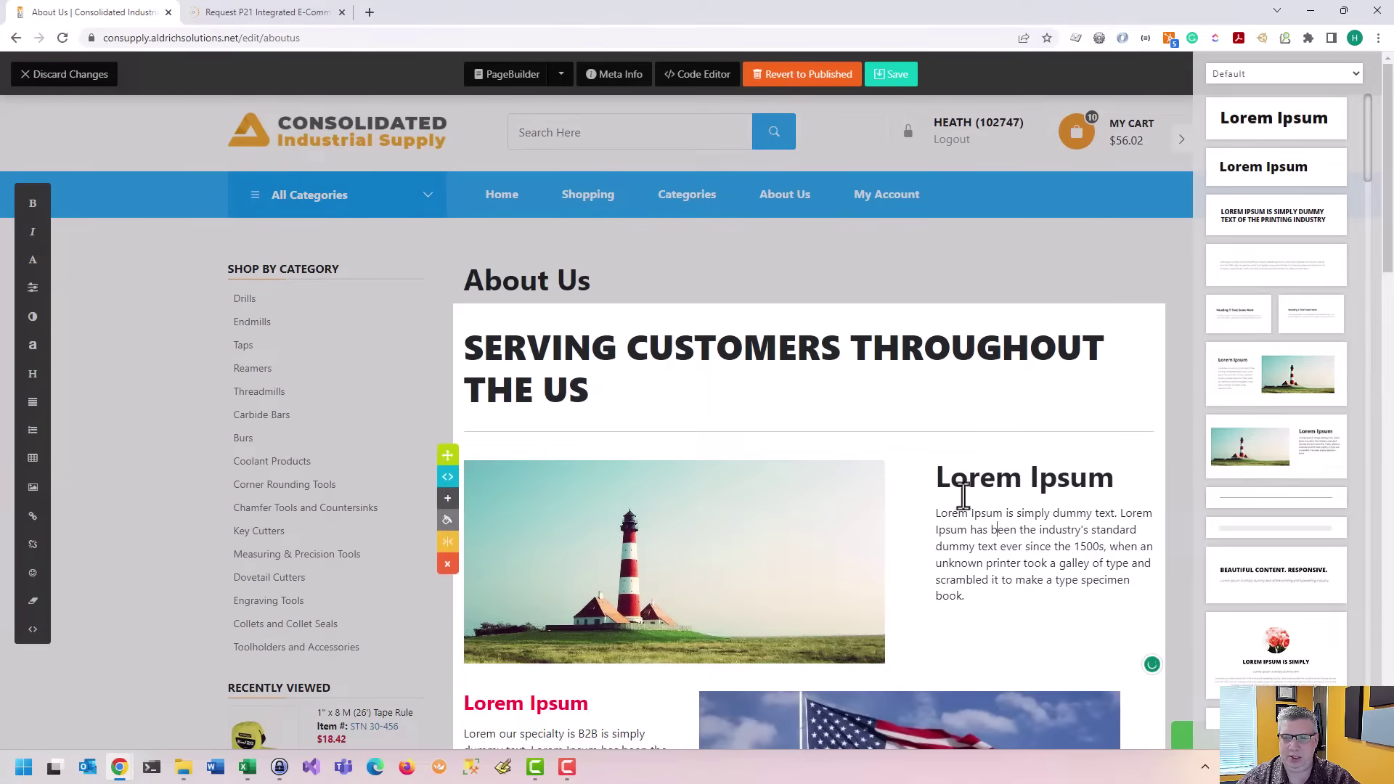
drag(937, 476, 1108, 469)
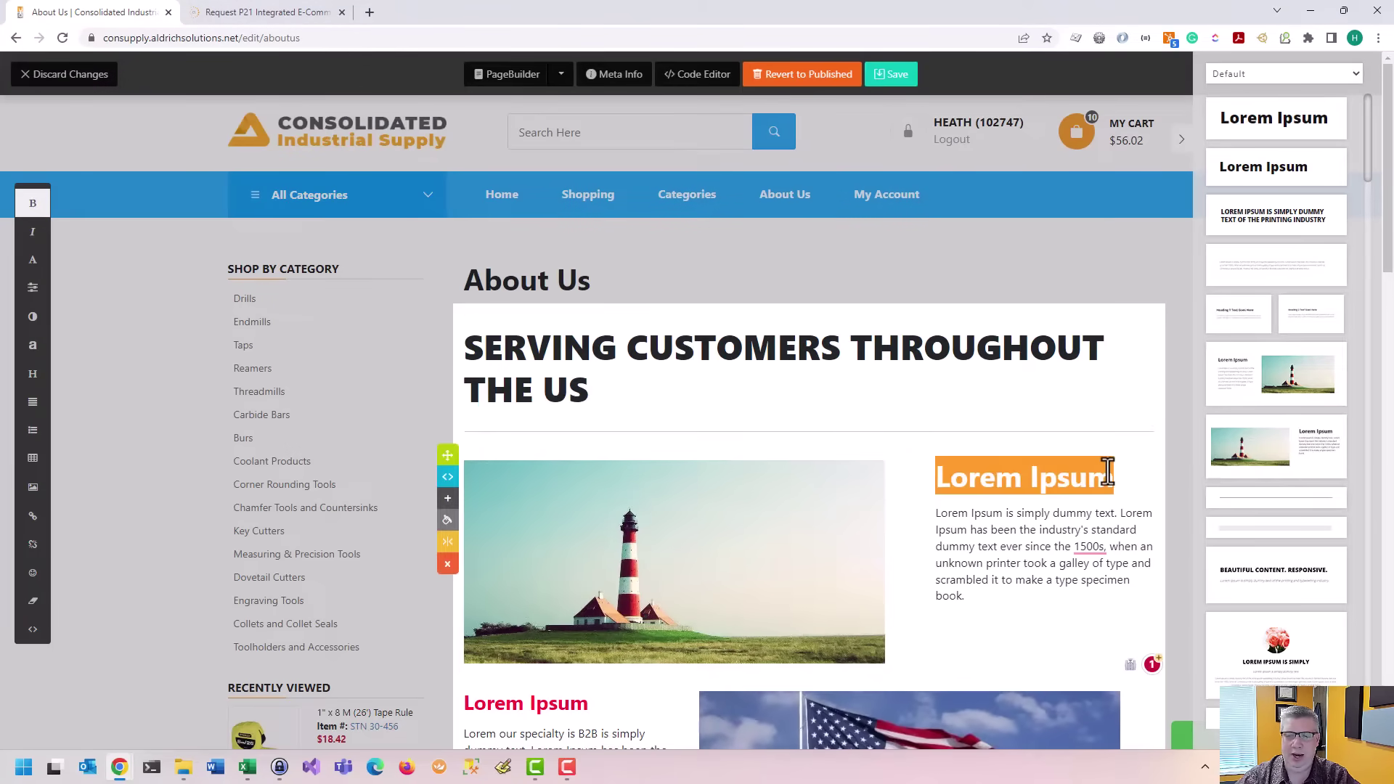
text(Wec)
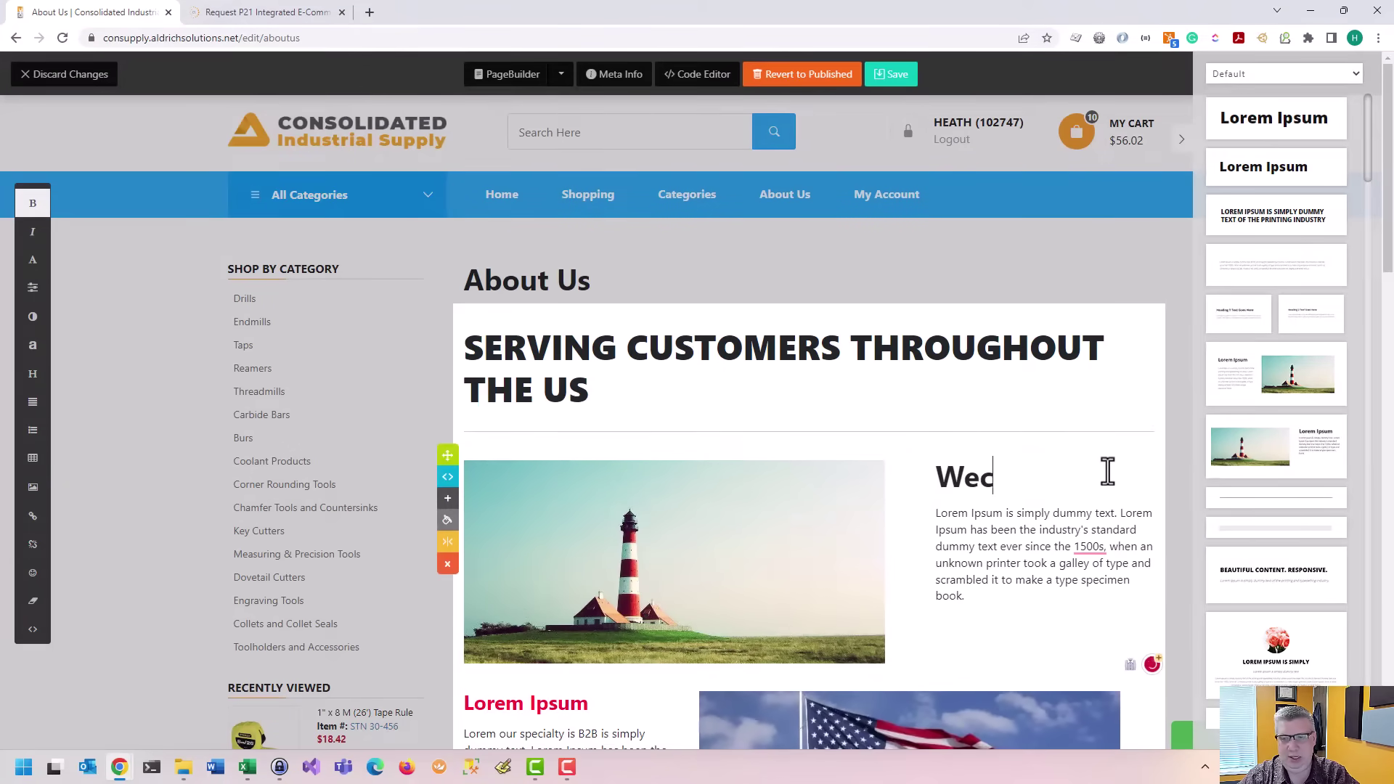
text(om)
key(BackSpace)
key(BackSpace)
key(BackSpace)
text(lcome)
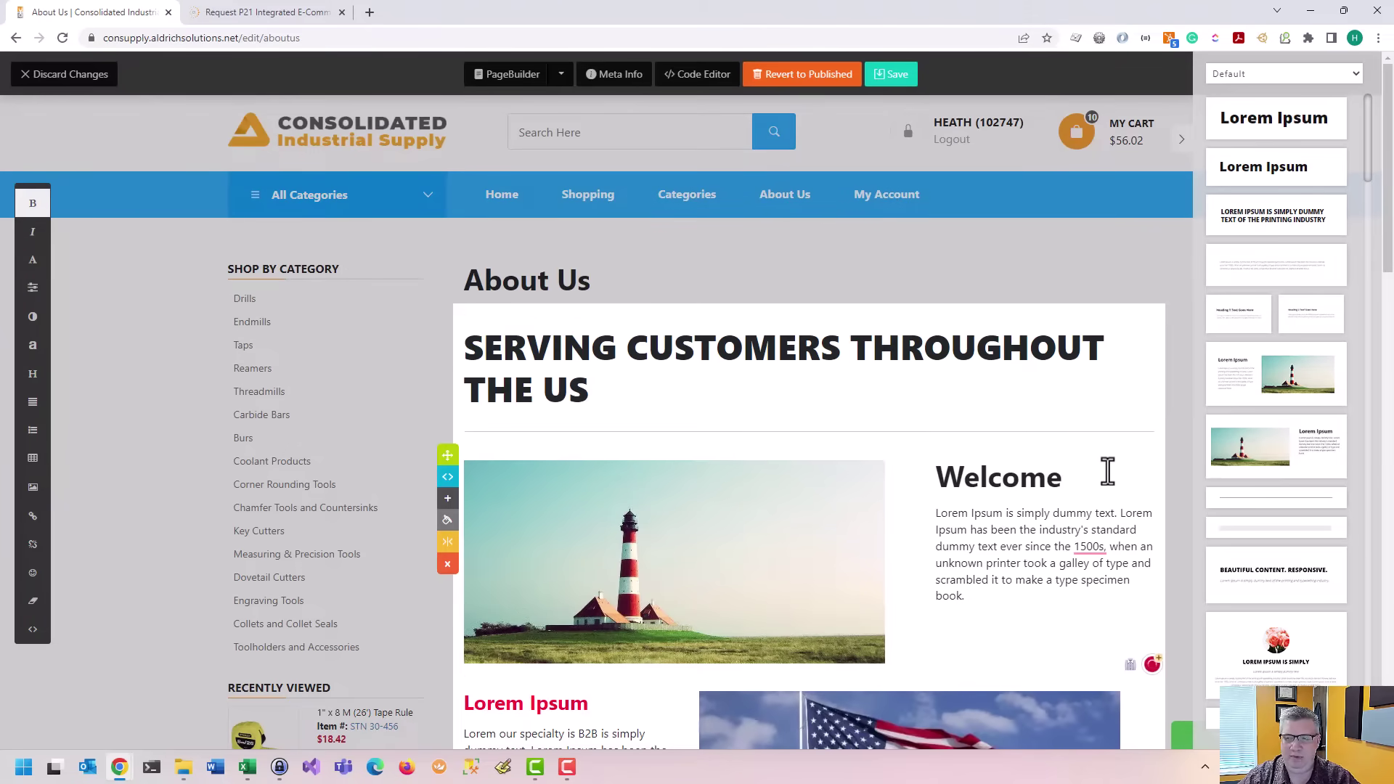
Step: Look through the default content blocks and show the WebAlliance Snippets category instead
scroll(1270, 421, down, 6)
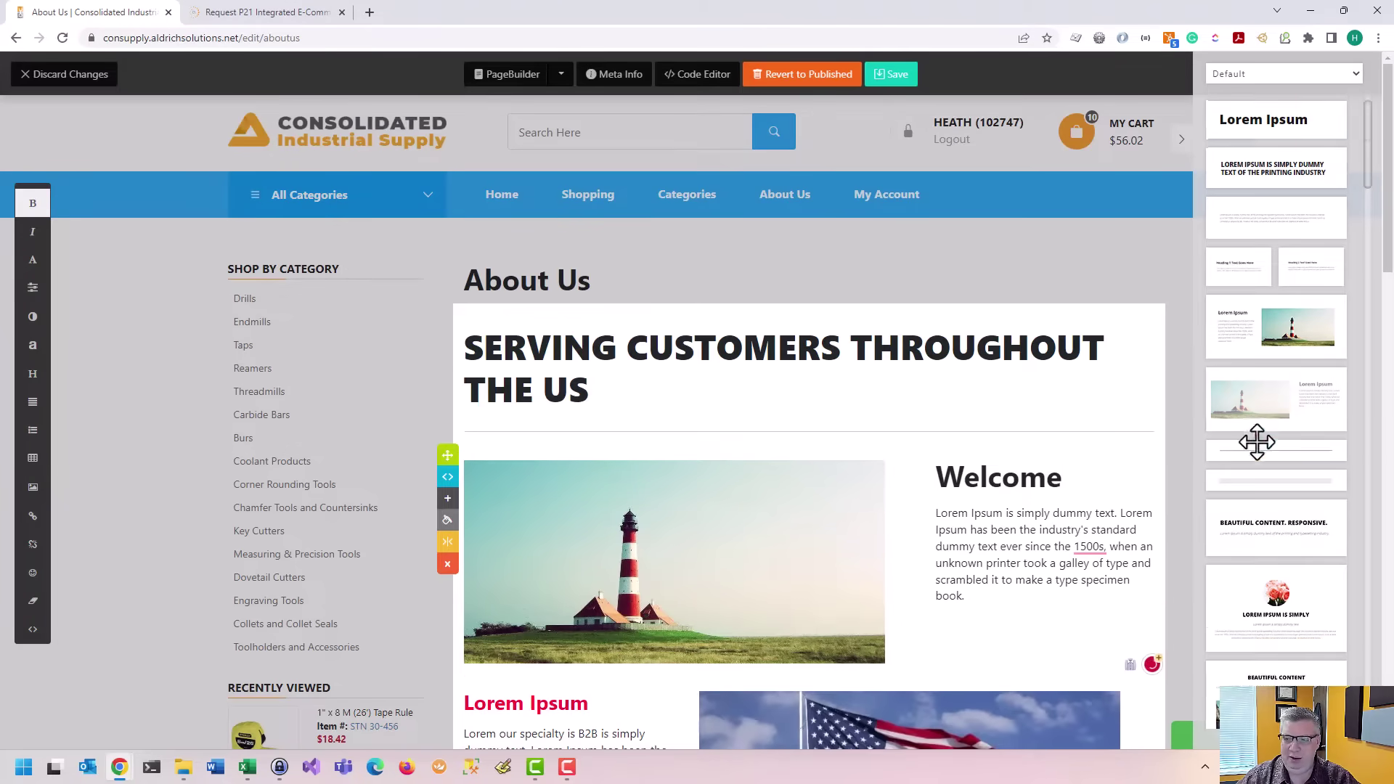
scroll(1267, 428, down, 2)
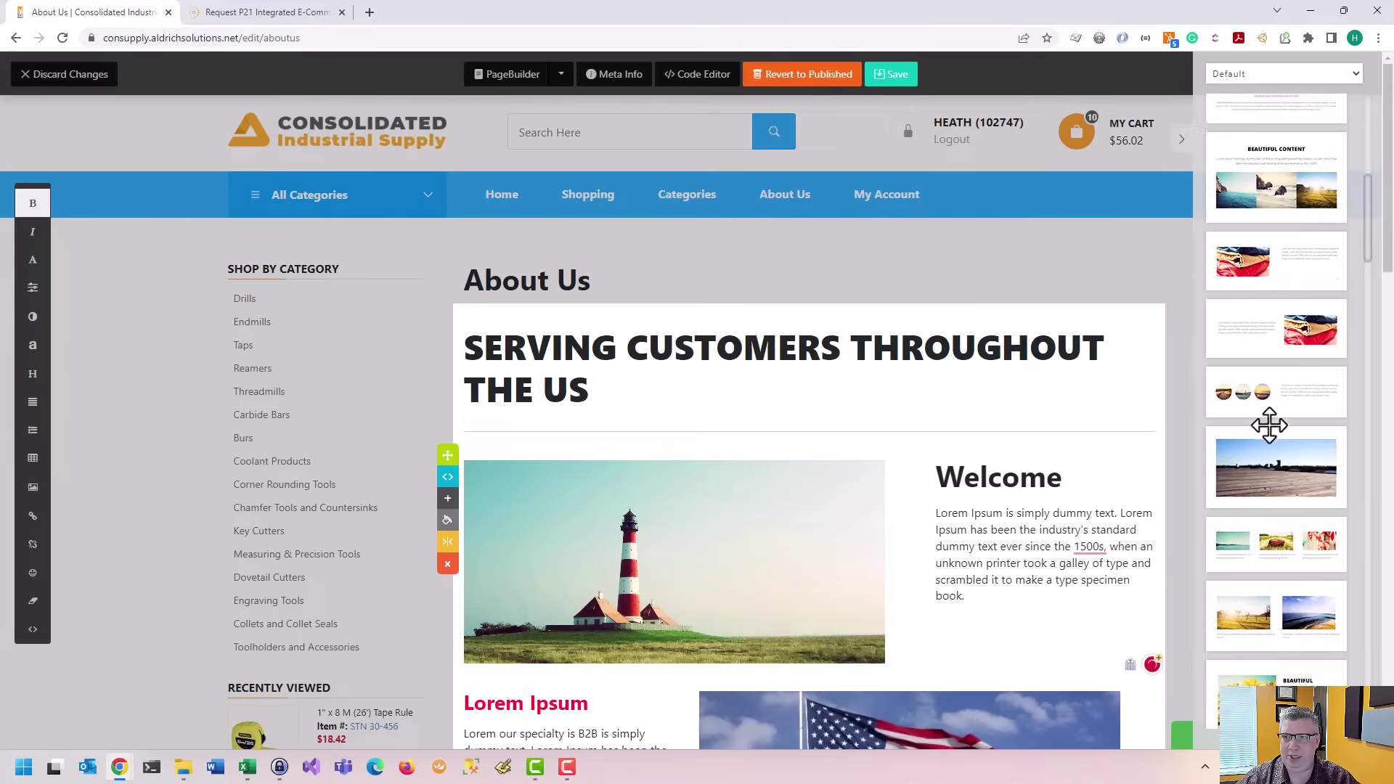
click(1240, 77)
scroll(1265, 146, down, 3)
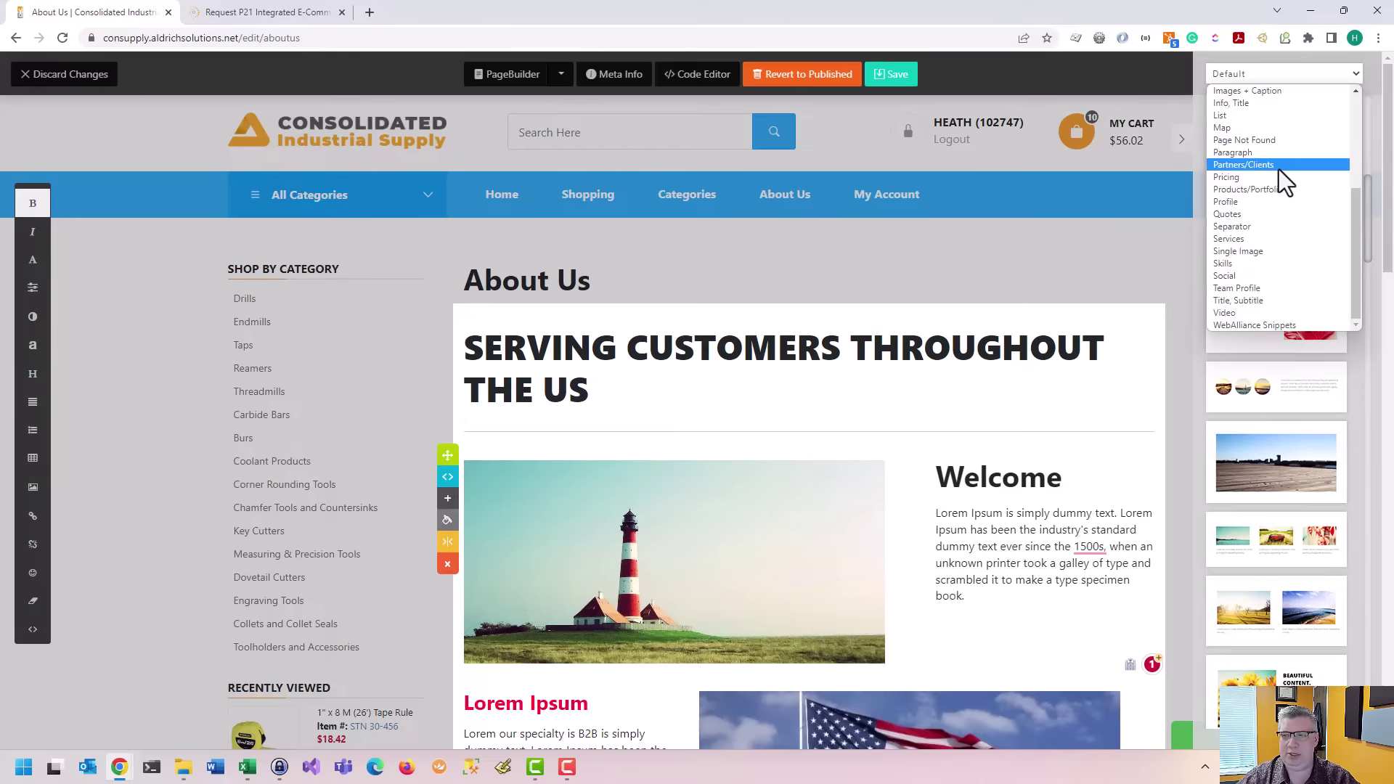
click(1258, 325)
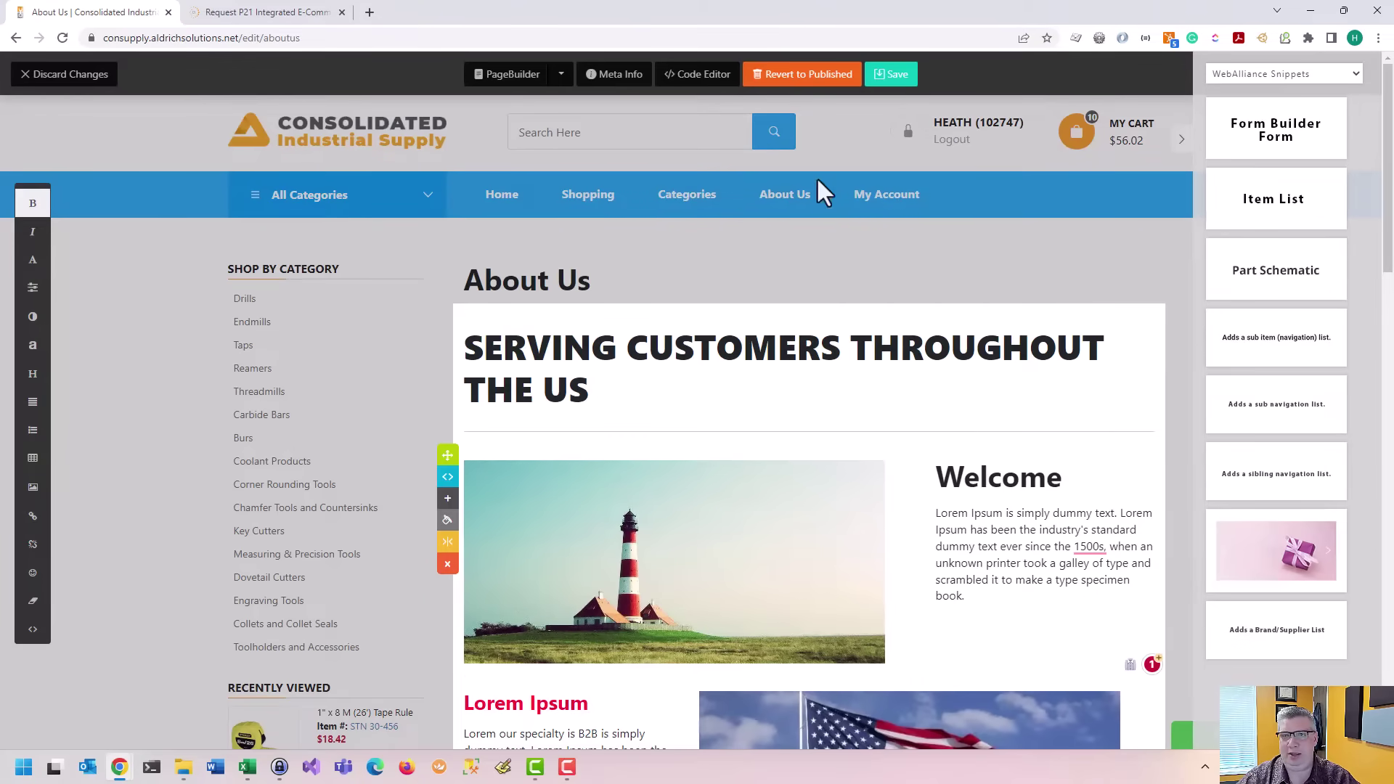
Step: Save the About Us changes without publishing, review the whole page in its unpublished preview, and close the preview
click(891, 78)
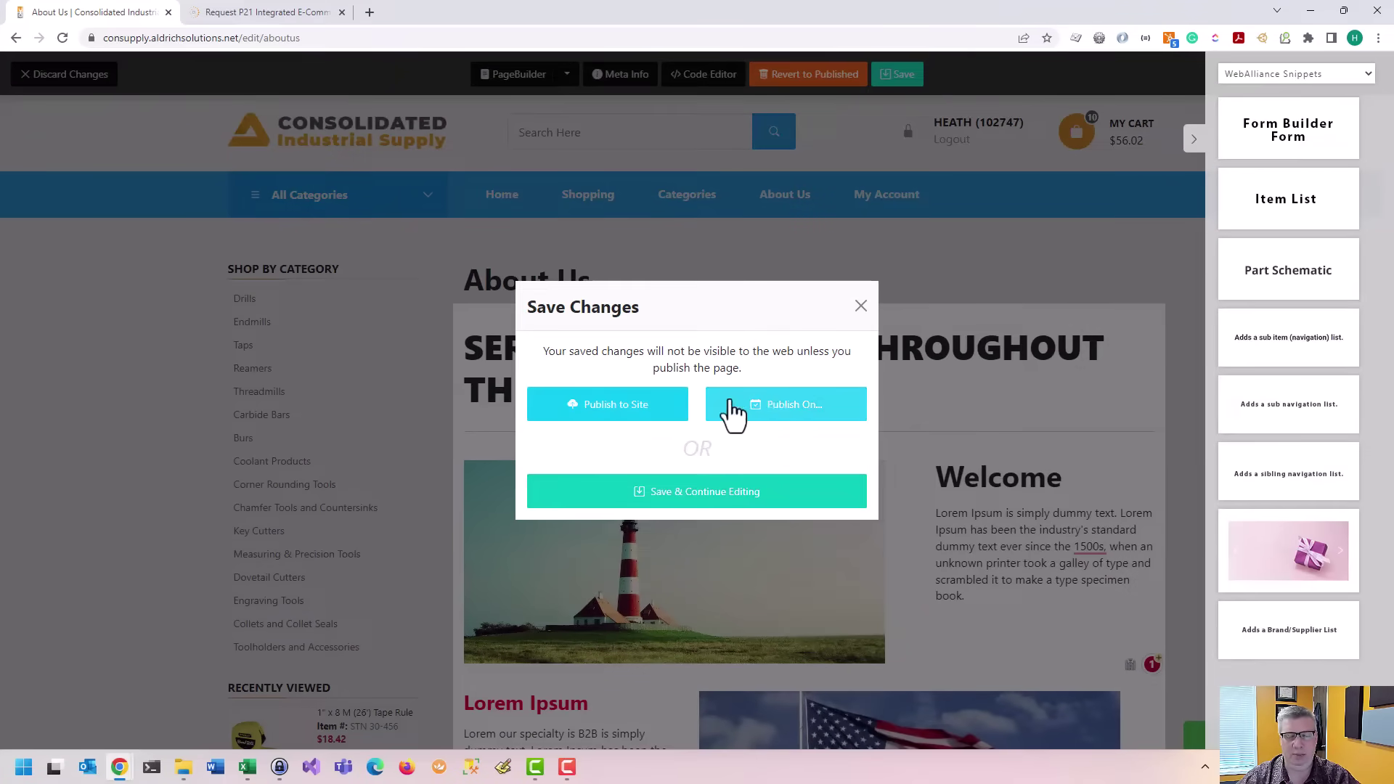
click(697, 496)
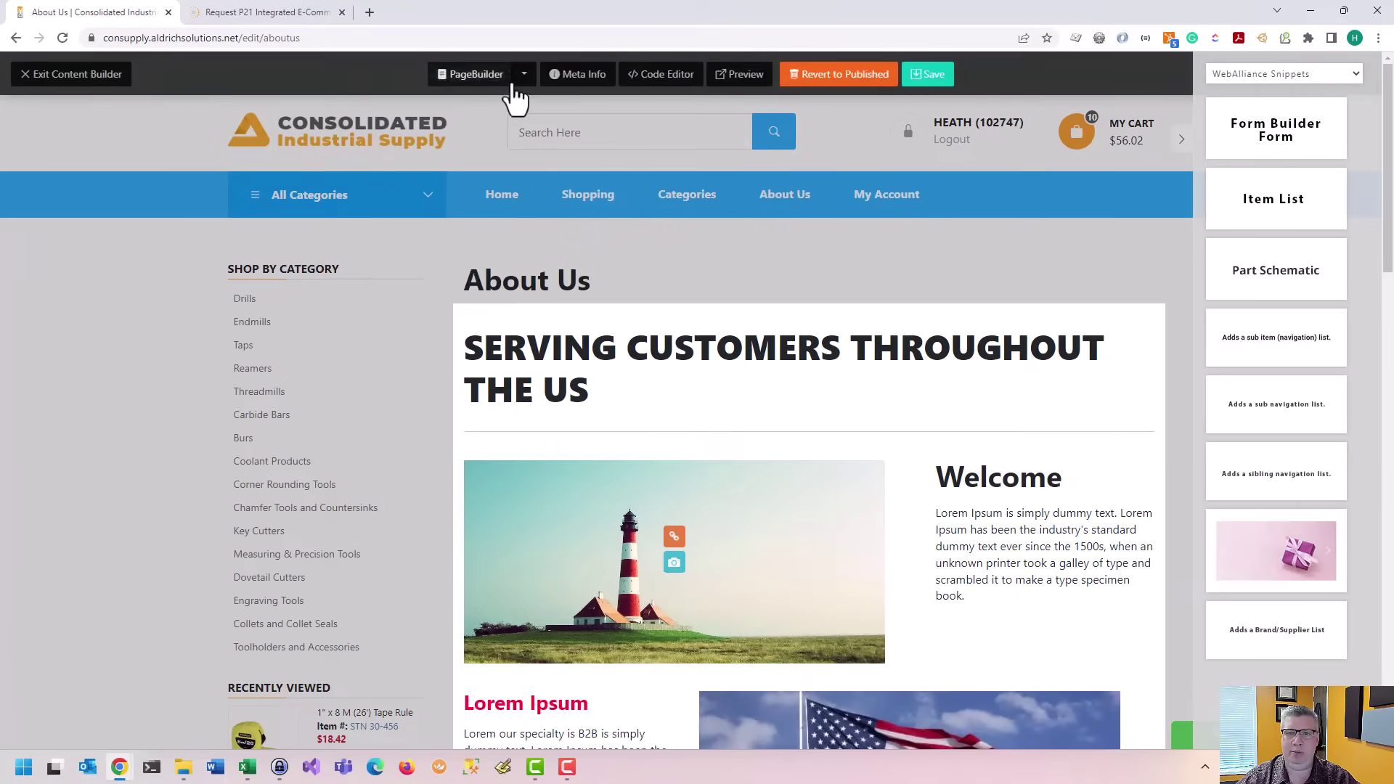
click(725, 76)
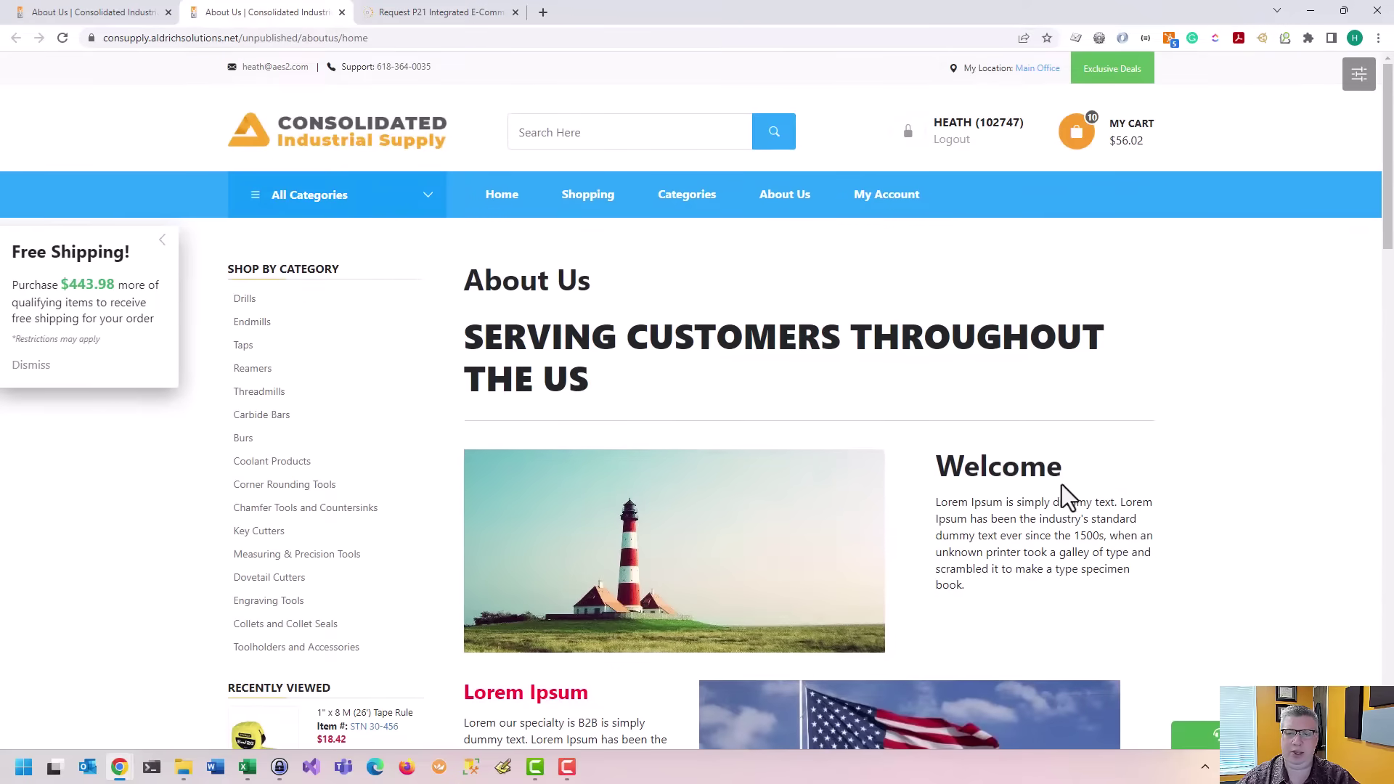
scroll(816, 443, down, 5)
scroll(816, 443, down, 5)
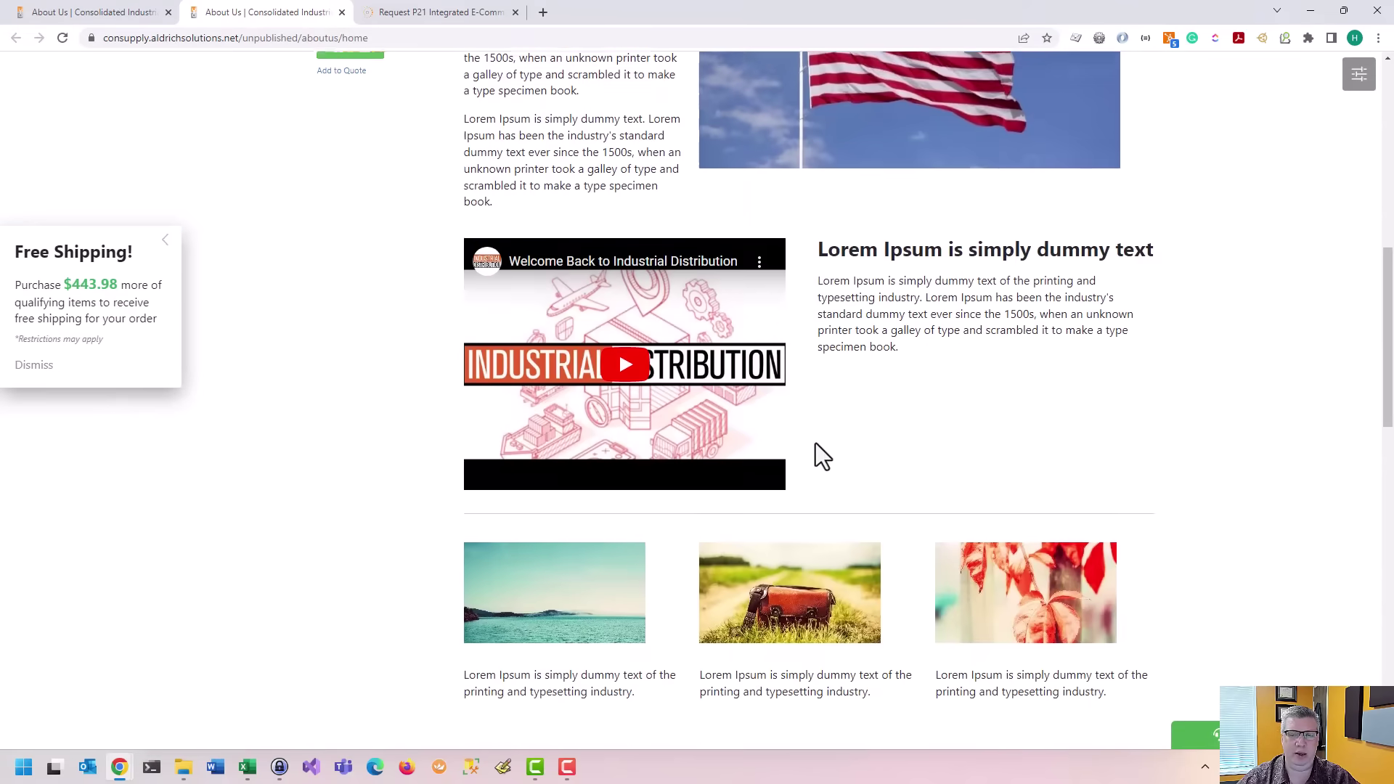
scroll(816, 443, up, 10)
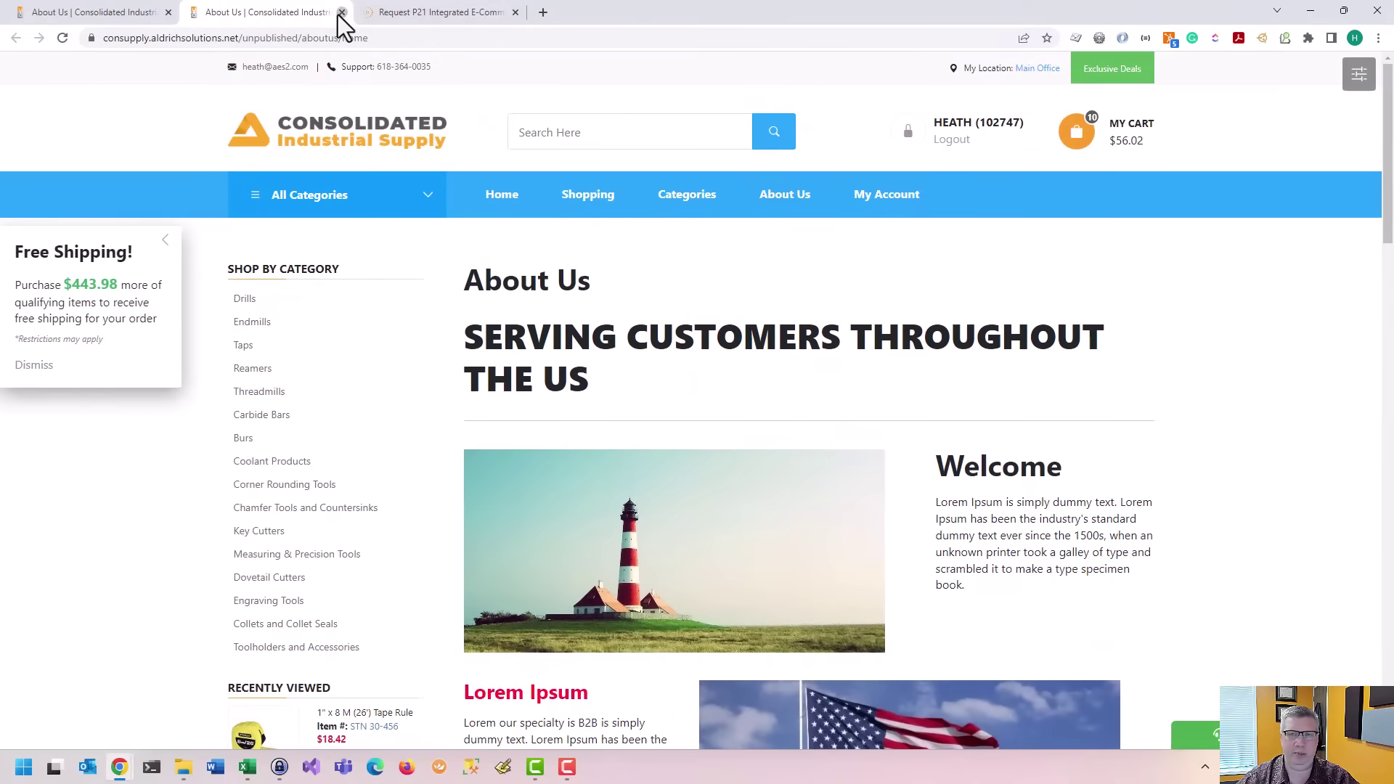
click(341, 13)
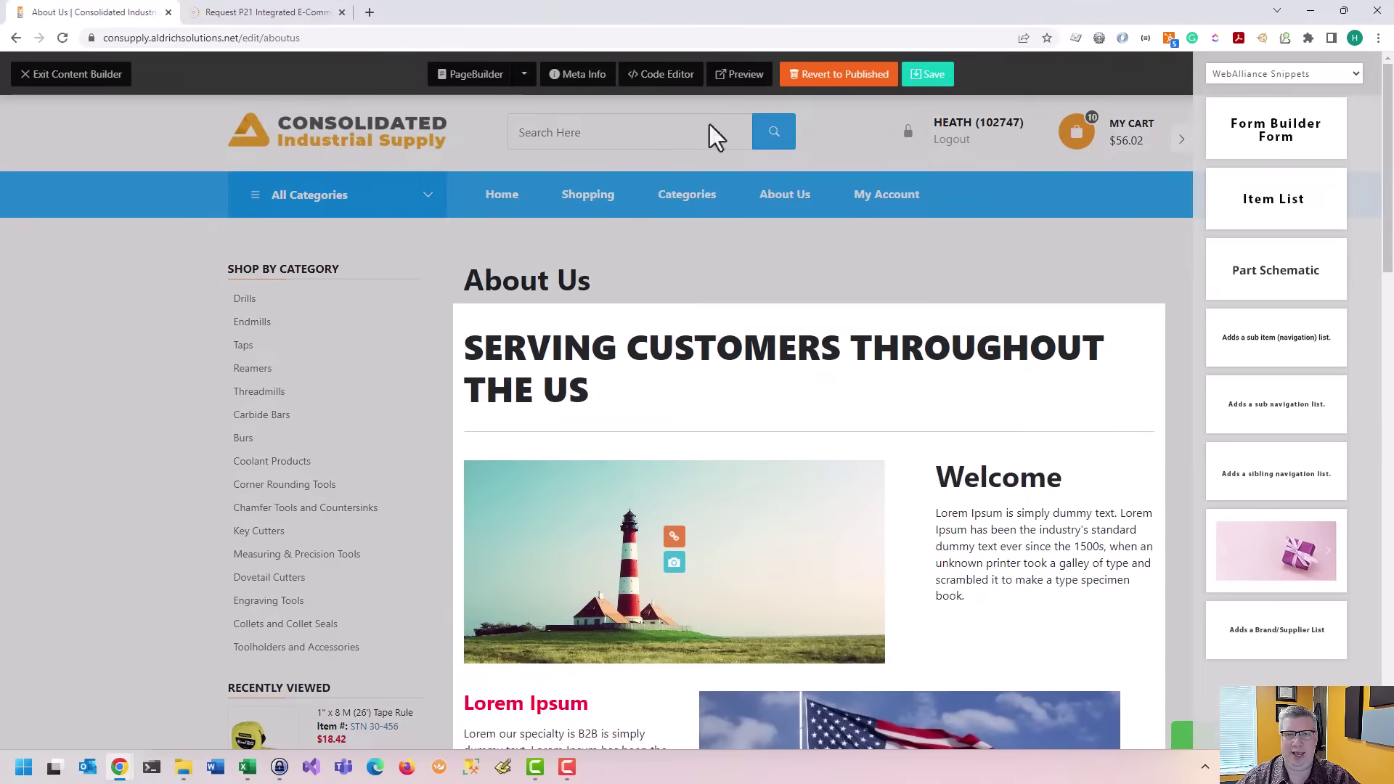
Step: Revert the About Us page to its last published version, discarding the saved changes
click(820, 77)
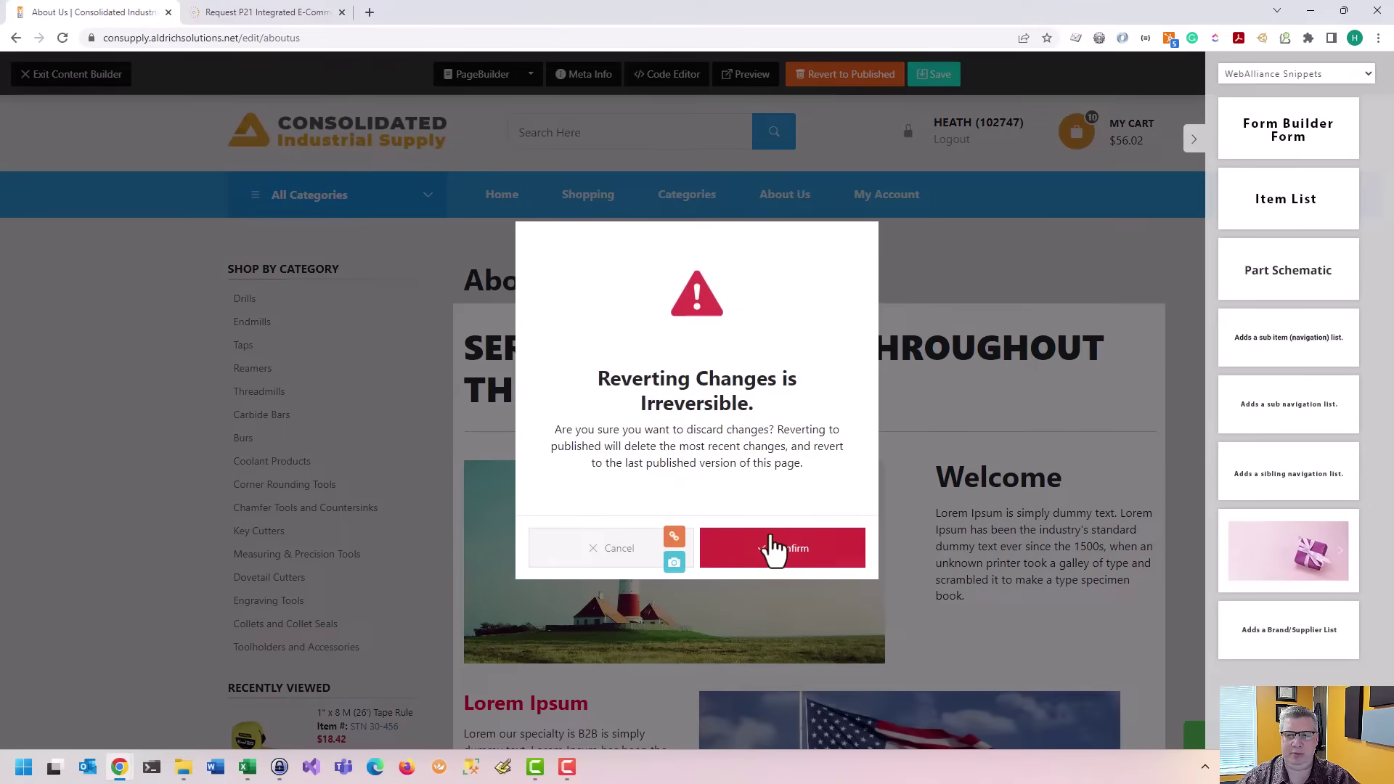
click(773, 549)
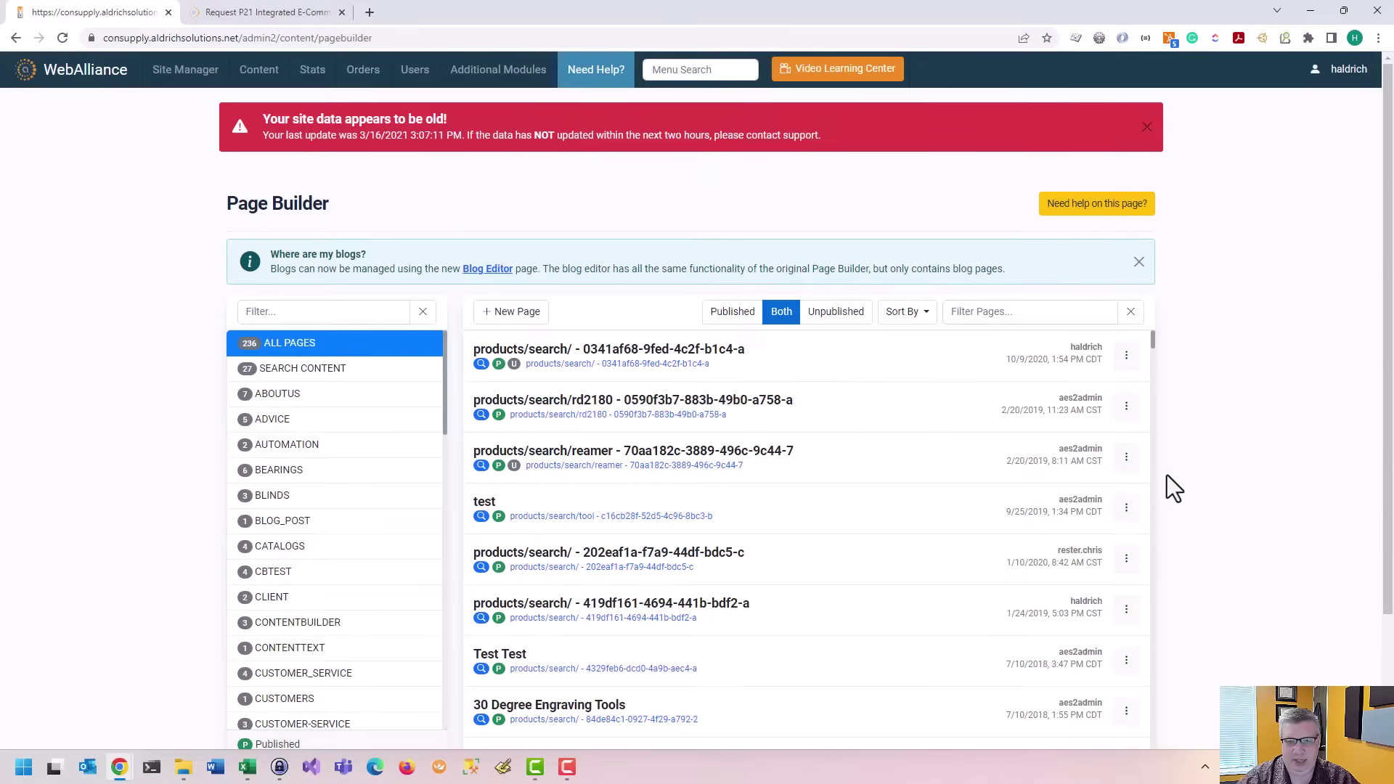
Step: Filter the page directories by "advi", and clear the filter
click(328, 316)
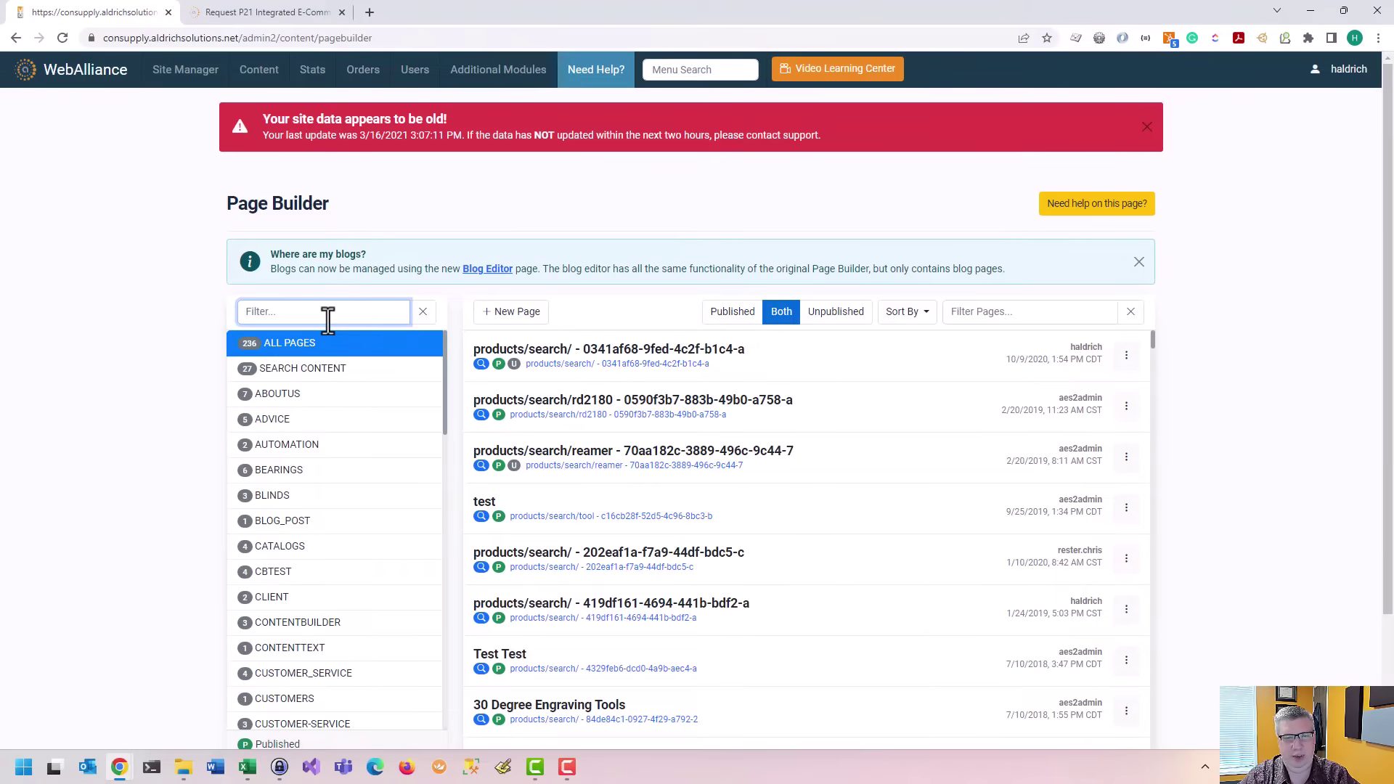
text(advi)
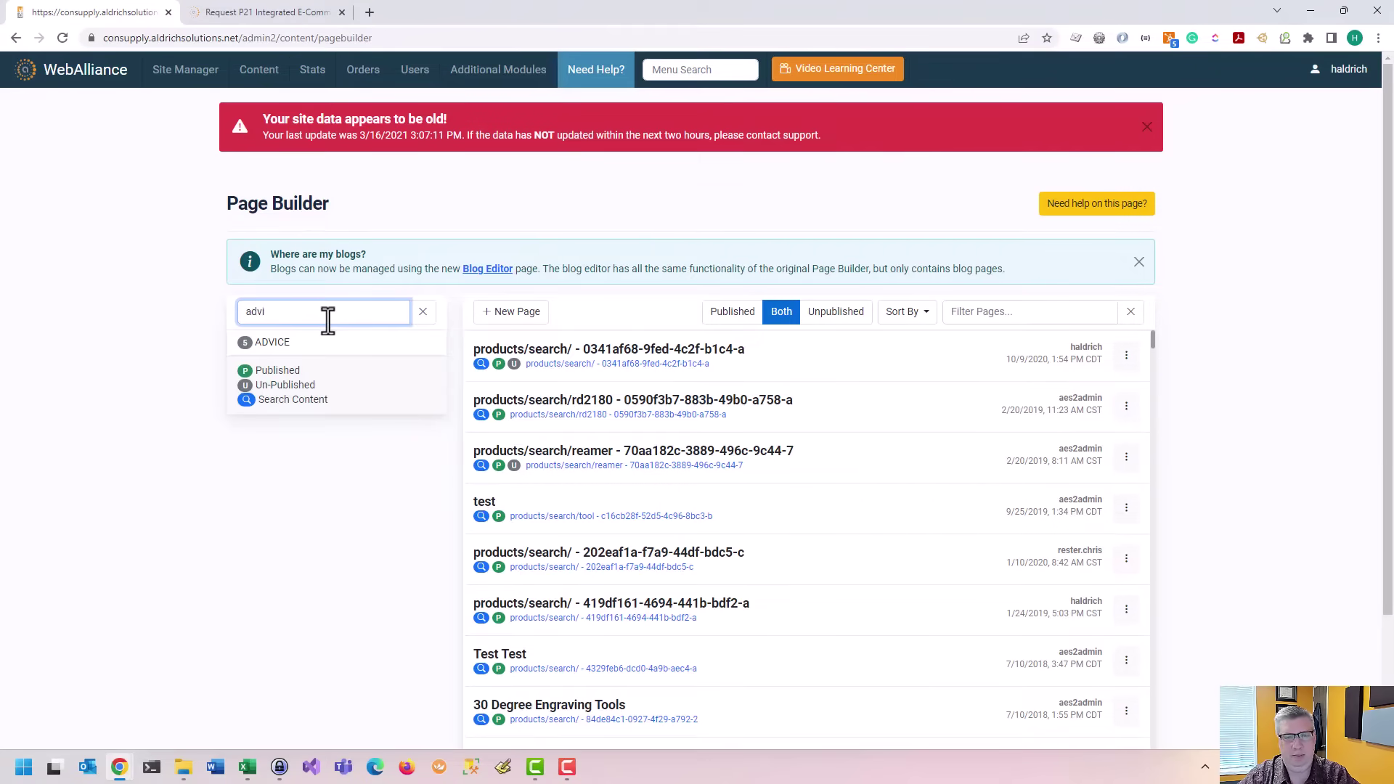
key(ctrl+a)
key(BackSpace)
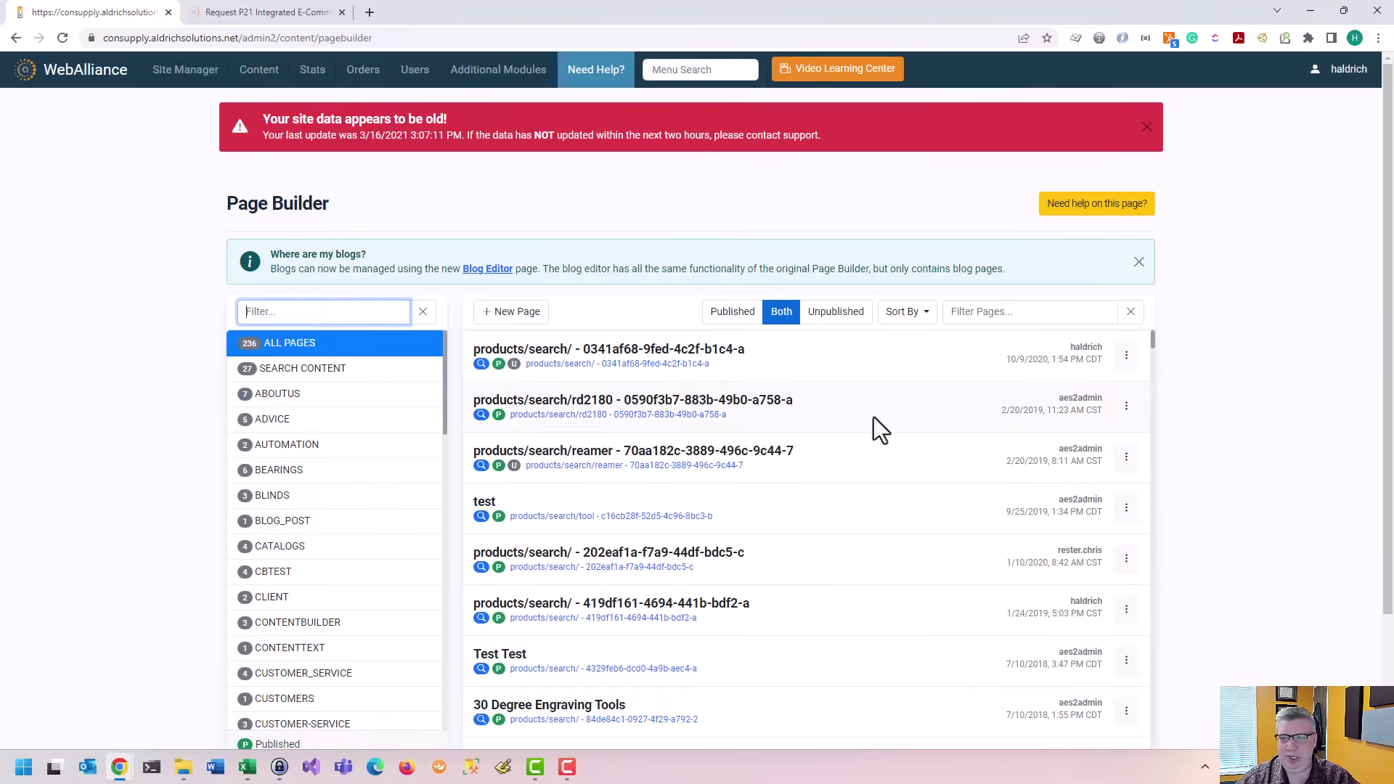
Step: Filter the page list by "about", and clear the filter
click(1007, 313)
text(about)
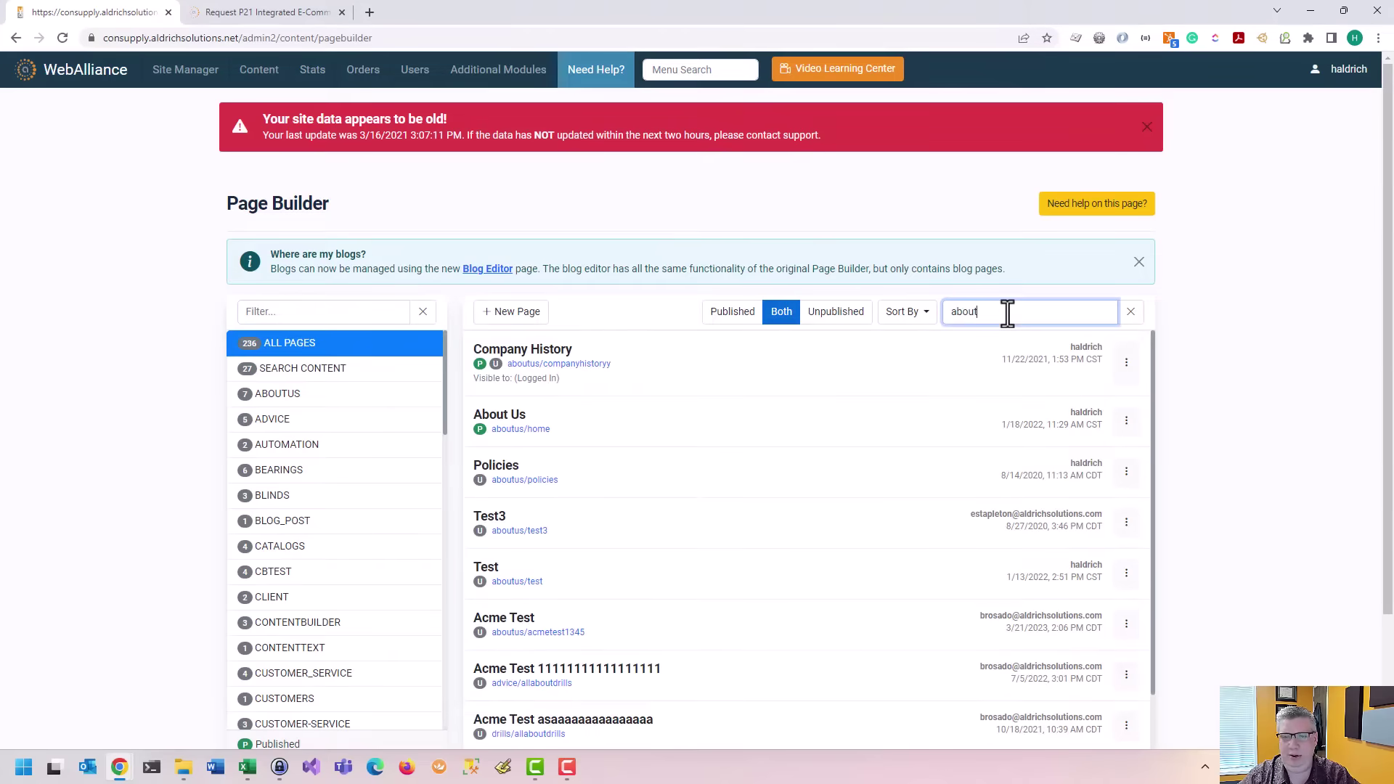
click(1131, 313)
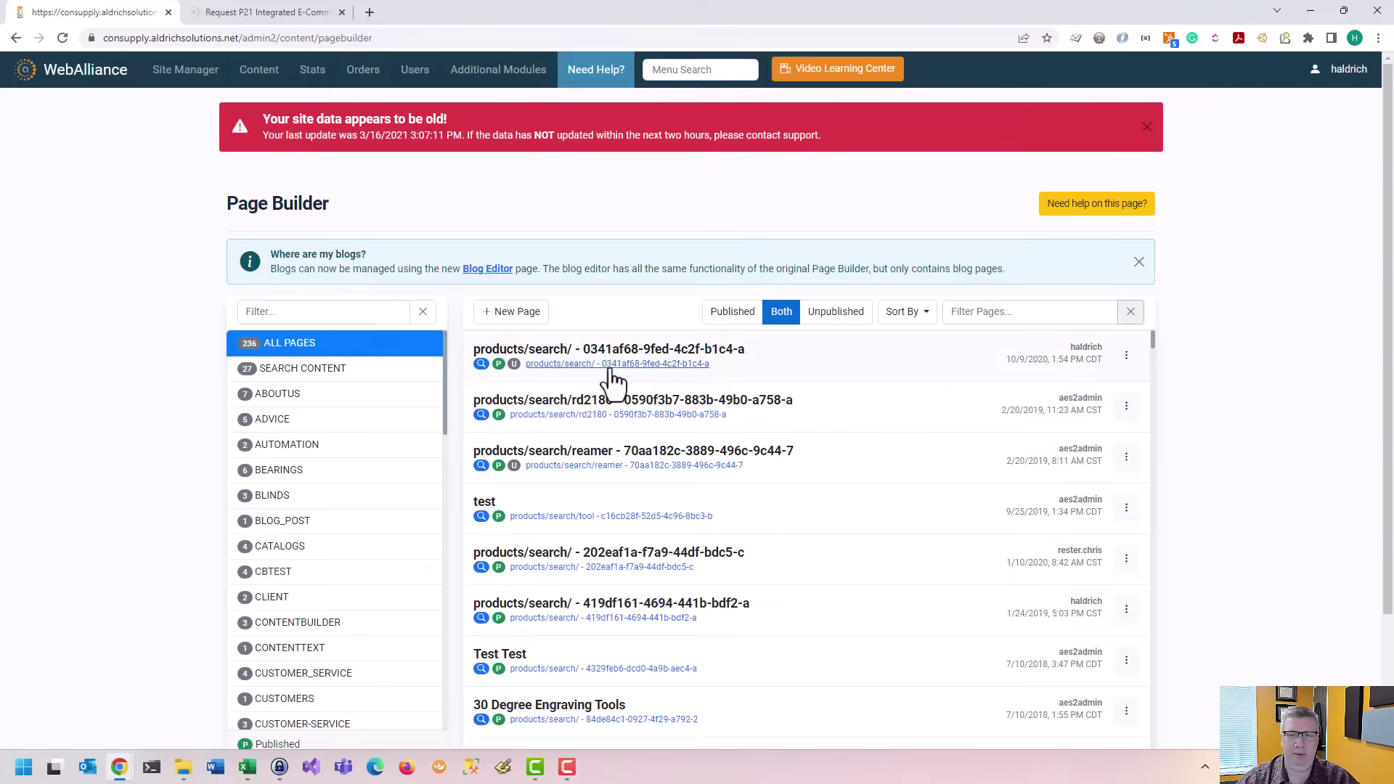
Step: Start a new page in the "tools" directory with the page name "hammer"
click(506, 325)
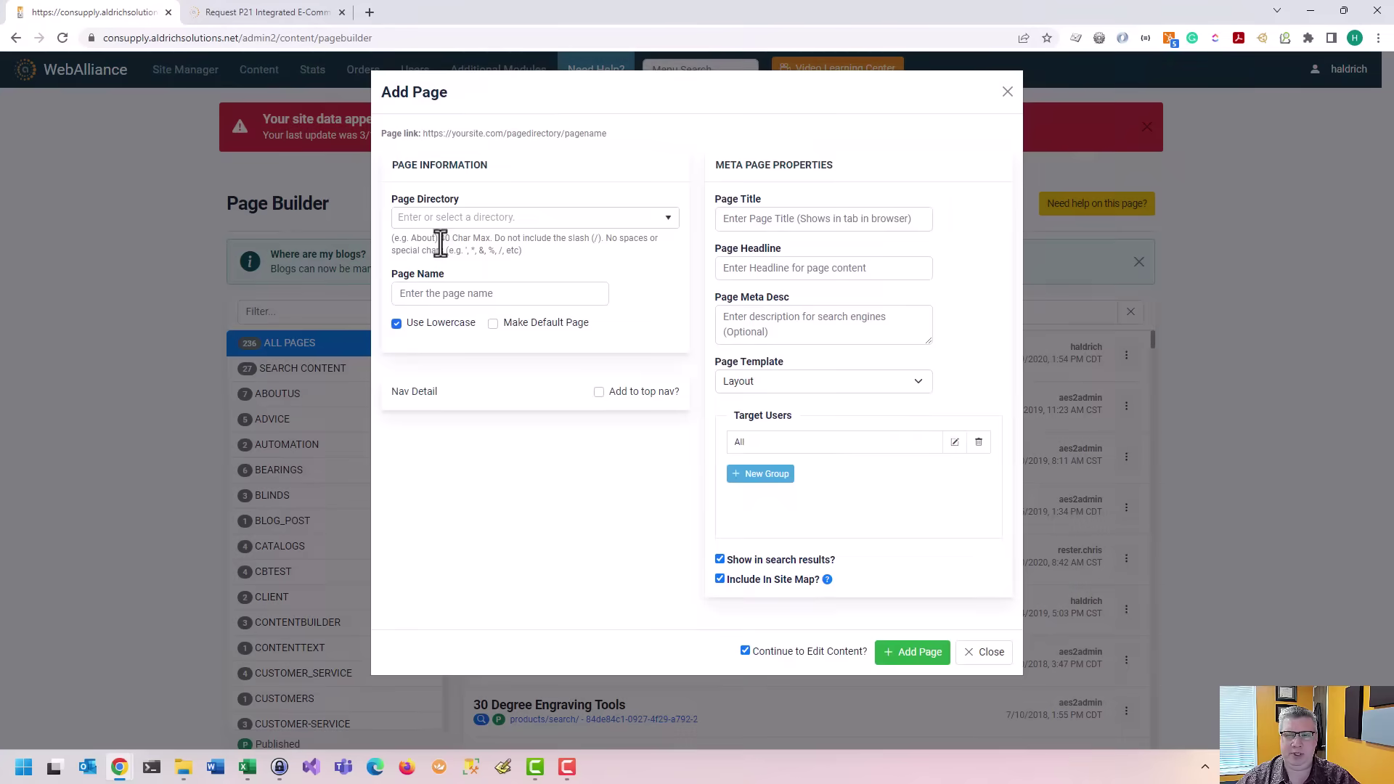
click(486, 217)
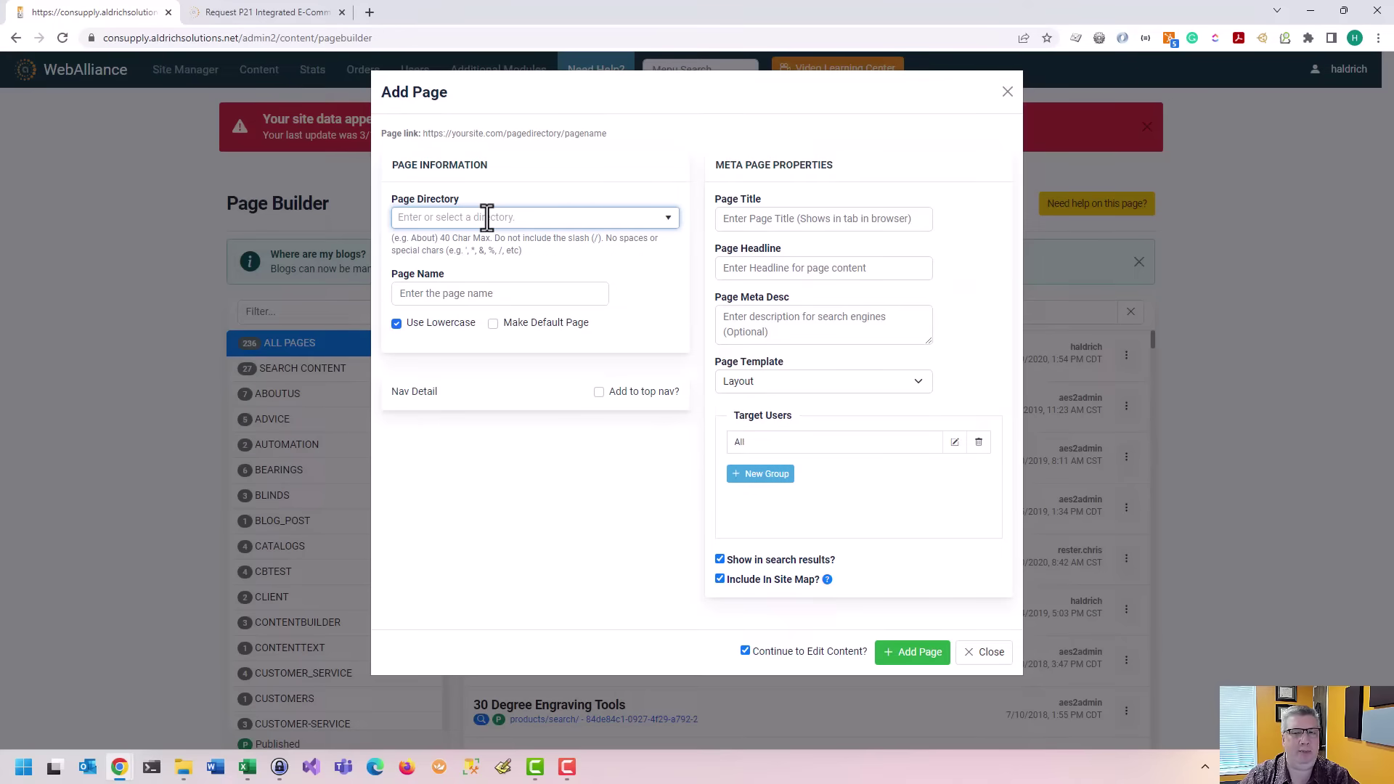
text(tools)
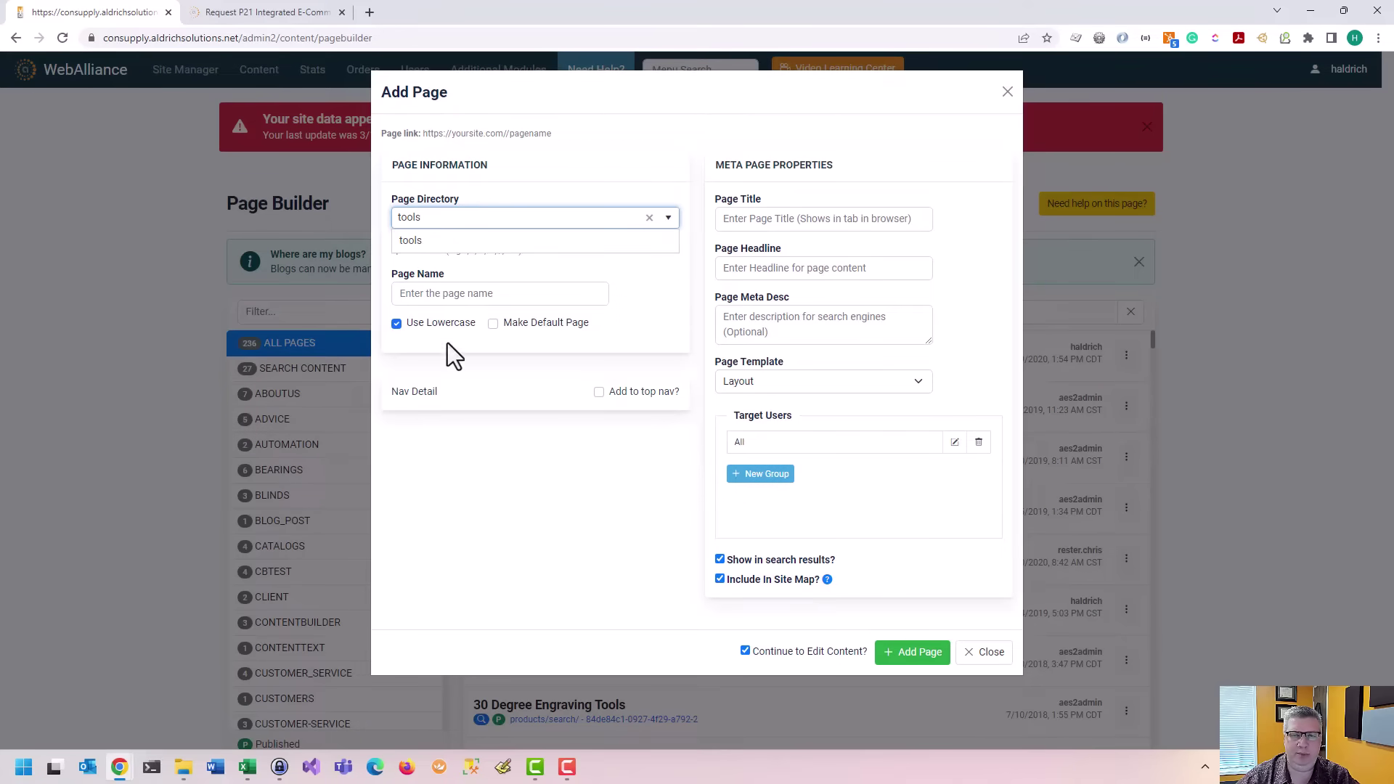
click(490, 294)
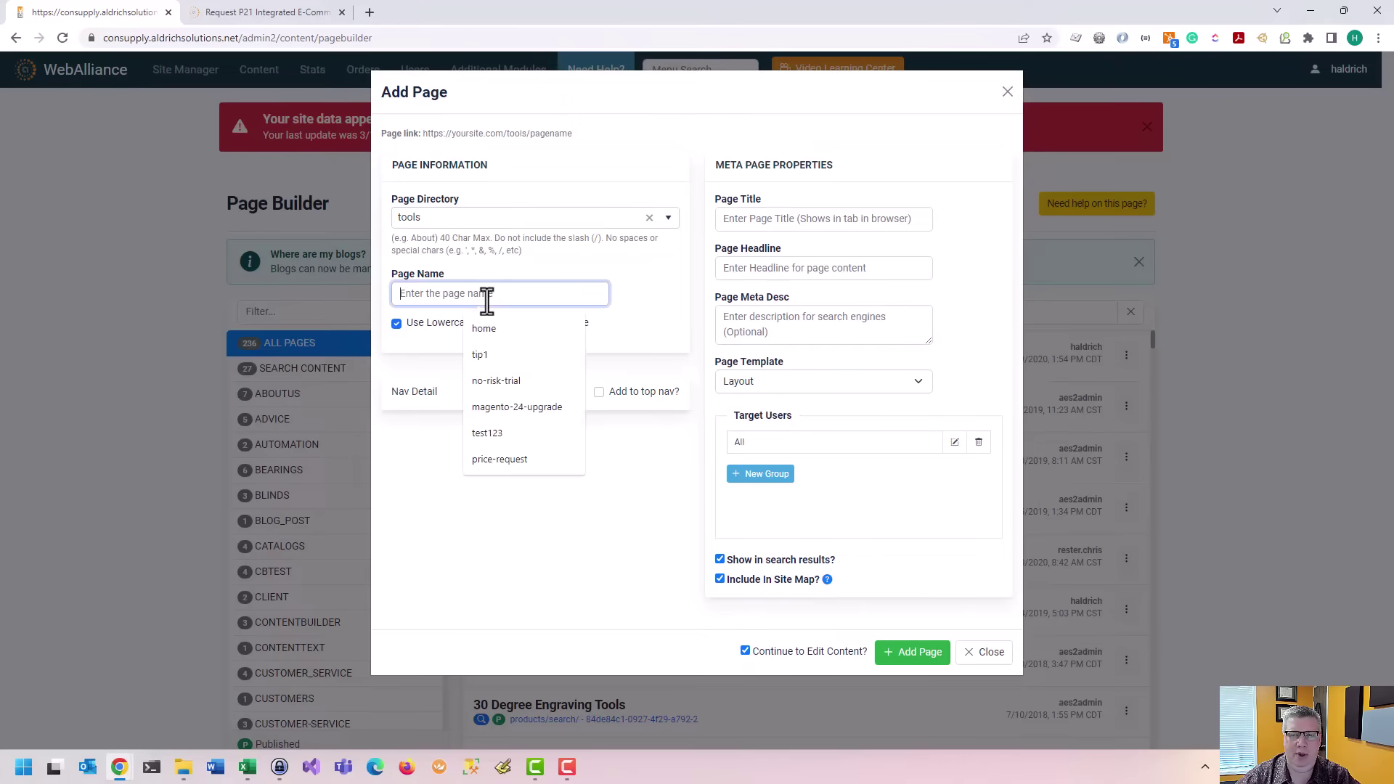
text(hammer)
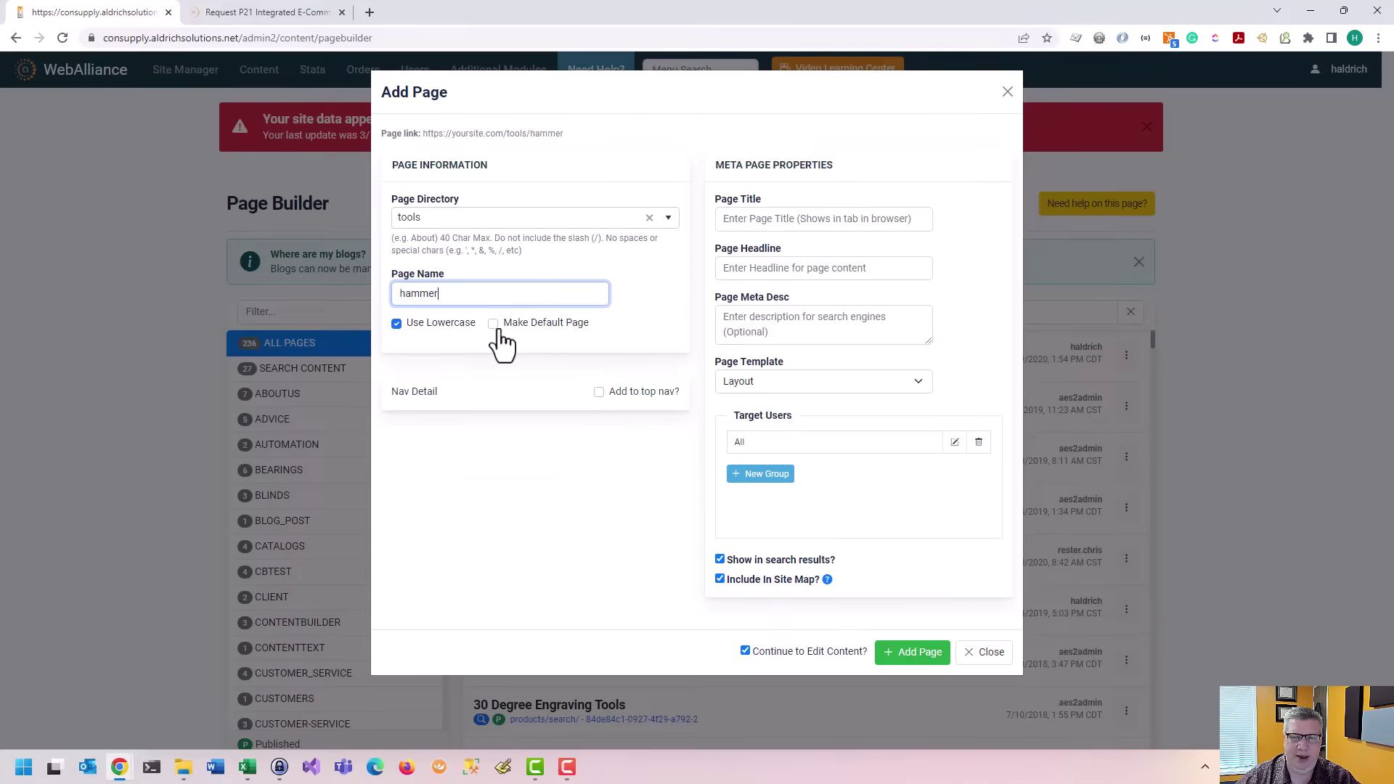
Step: Try making the new page the directory's default page, turn that option off again, and re-enter the page name "hammer"
double_click(548, 133)
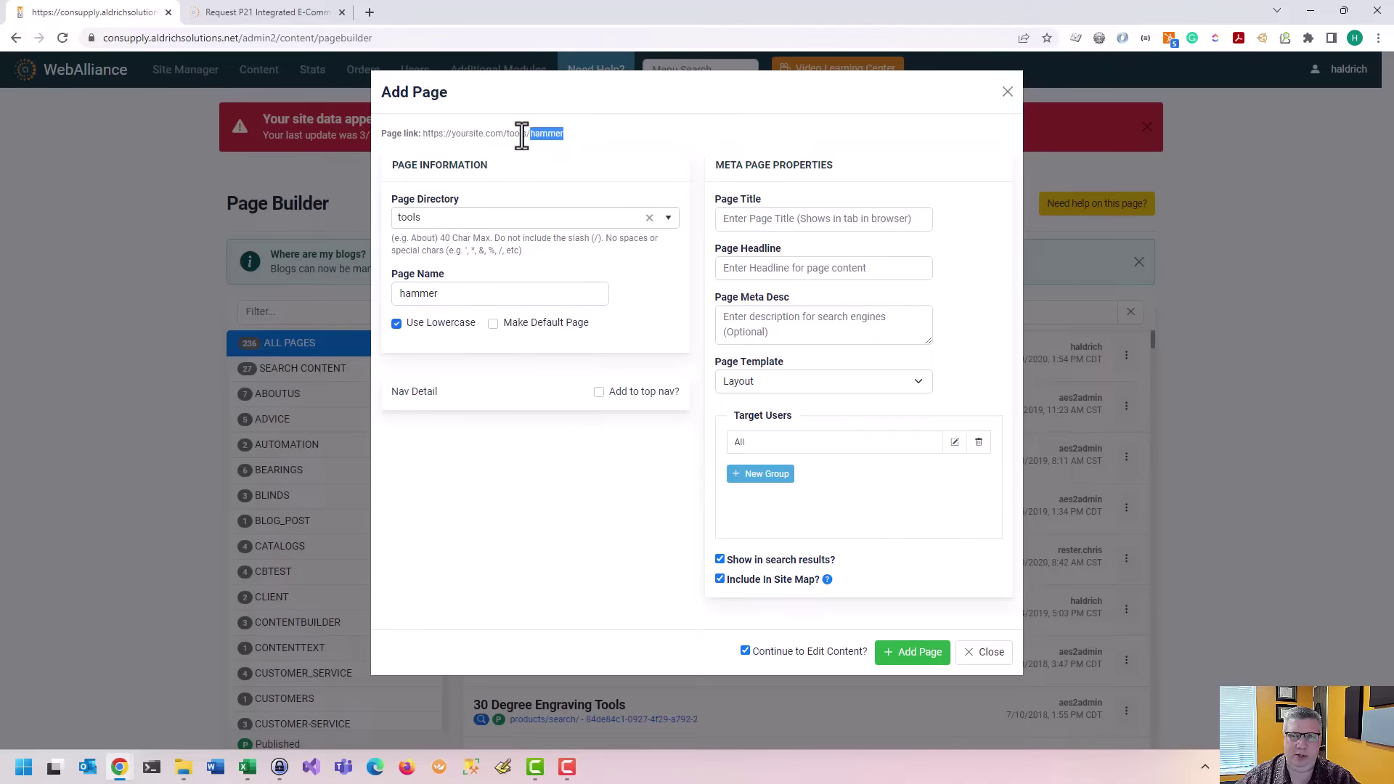
drag(521, 136, 500, 135)
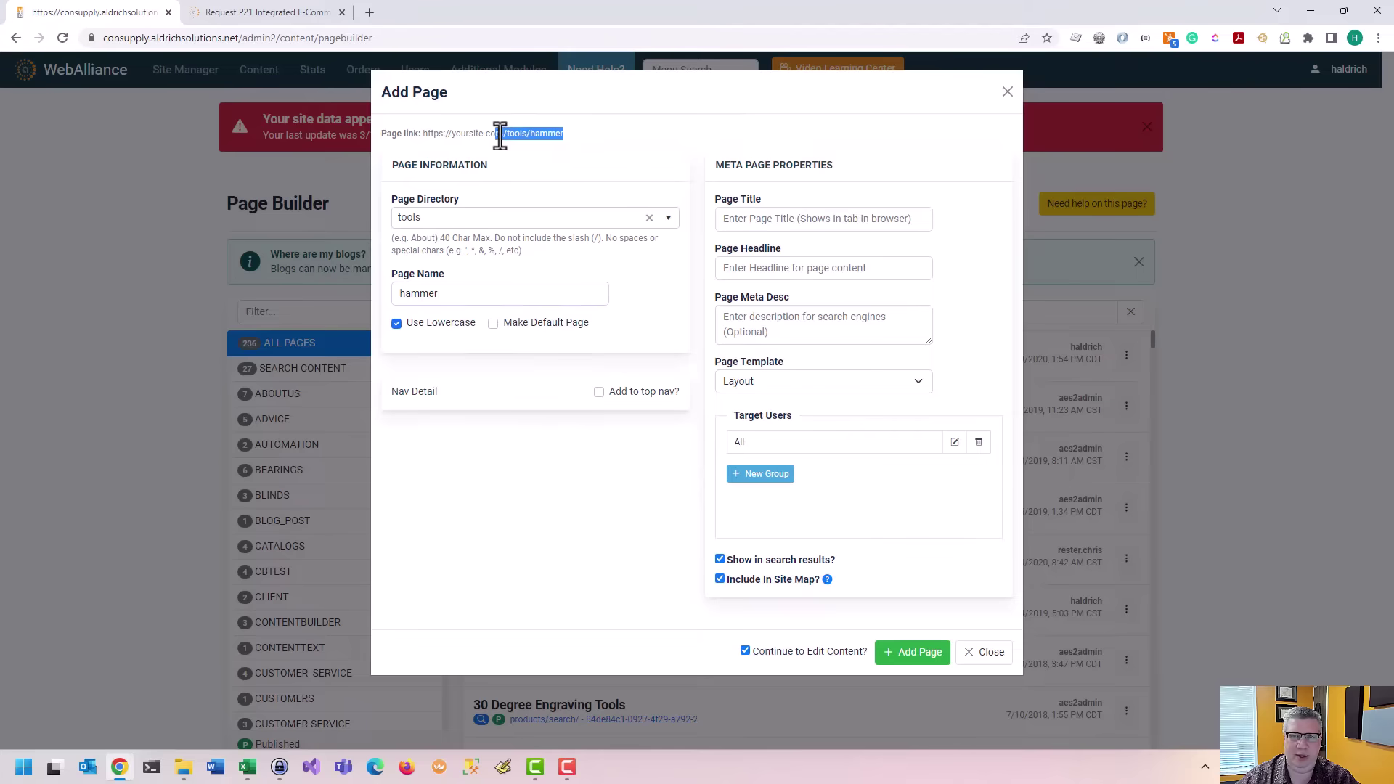
click(496, 326)
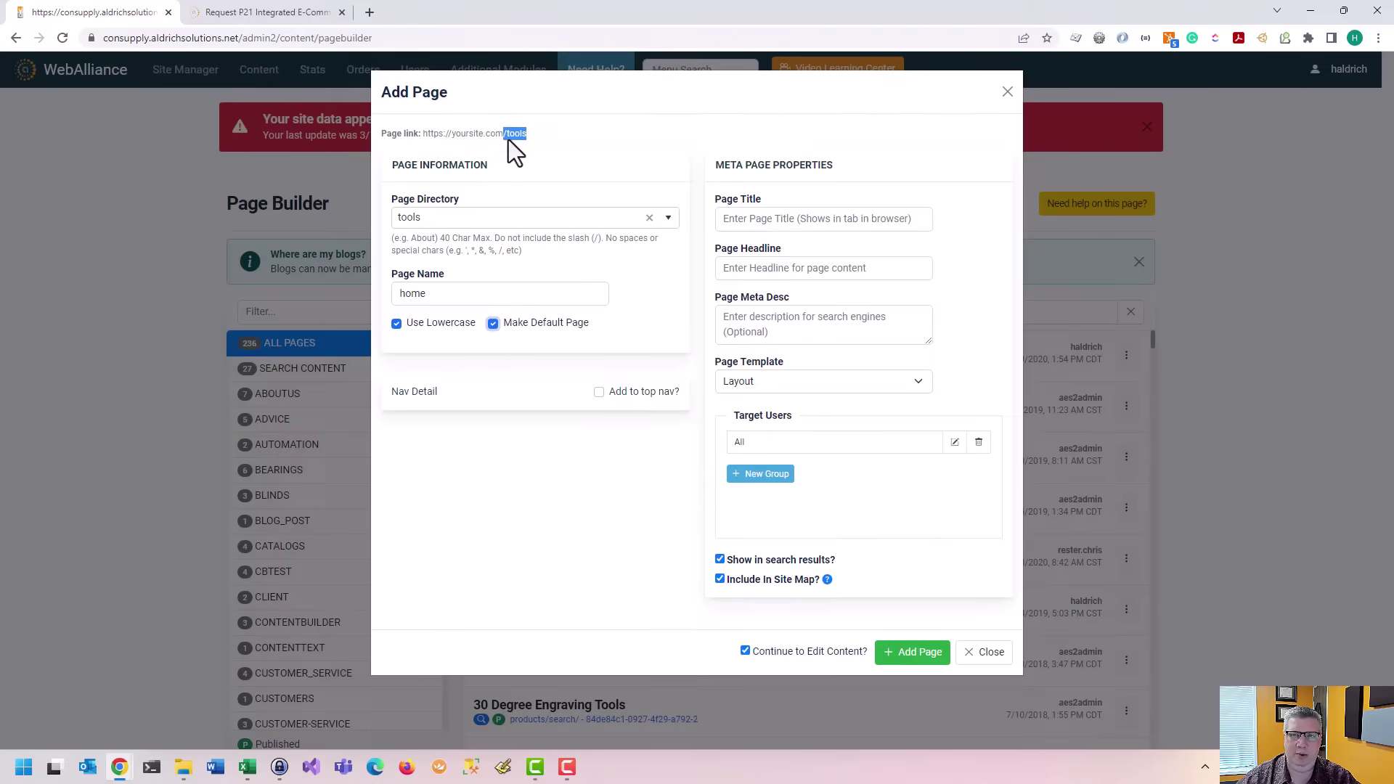
click(514, 328)
click(554, 295)
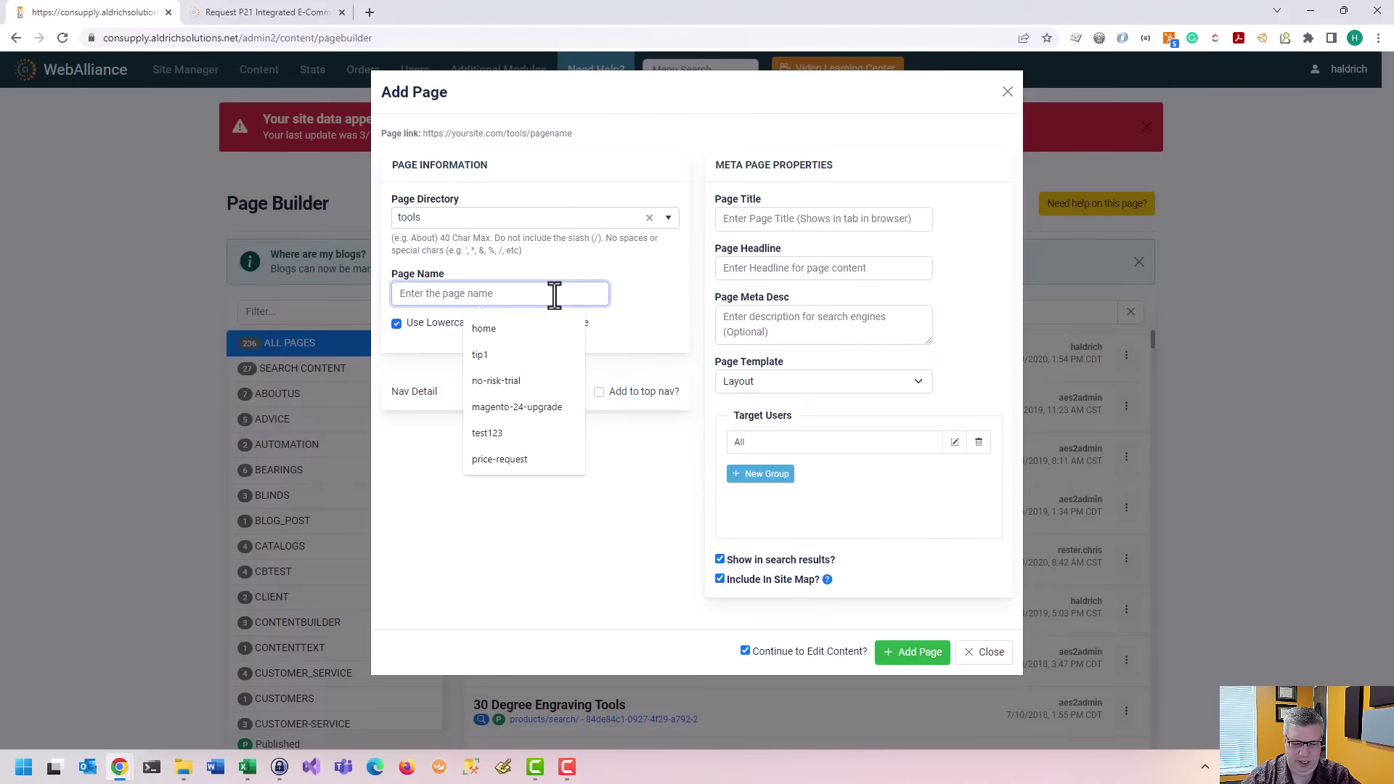
text(hammer)
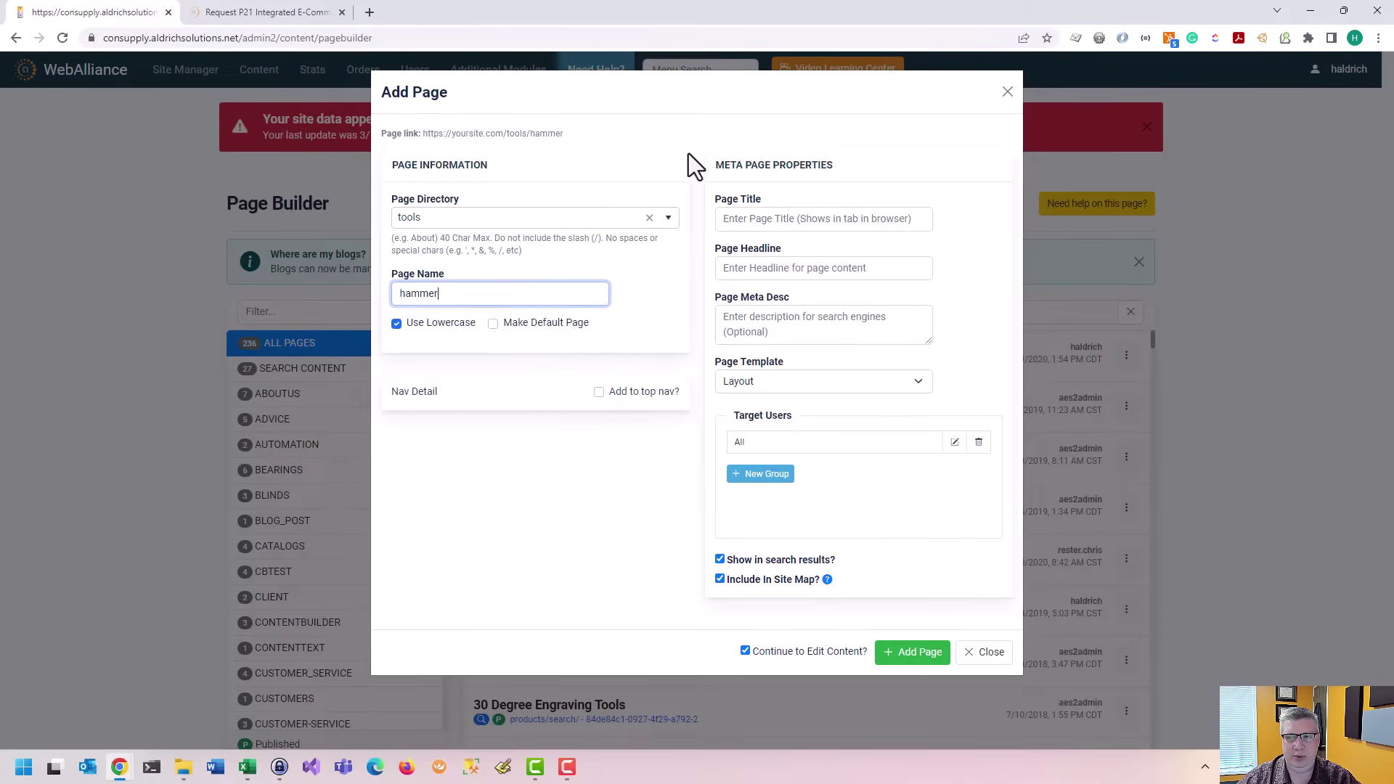
Step: Enter "Hammers are the best" as the new page's title
click(771, 219)
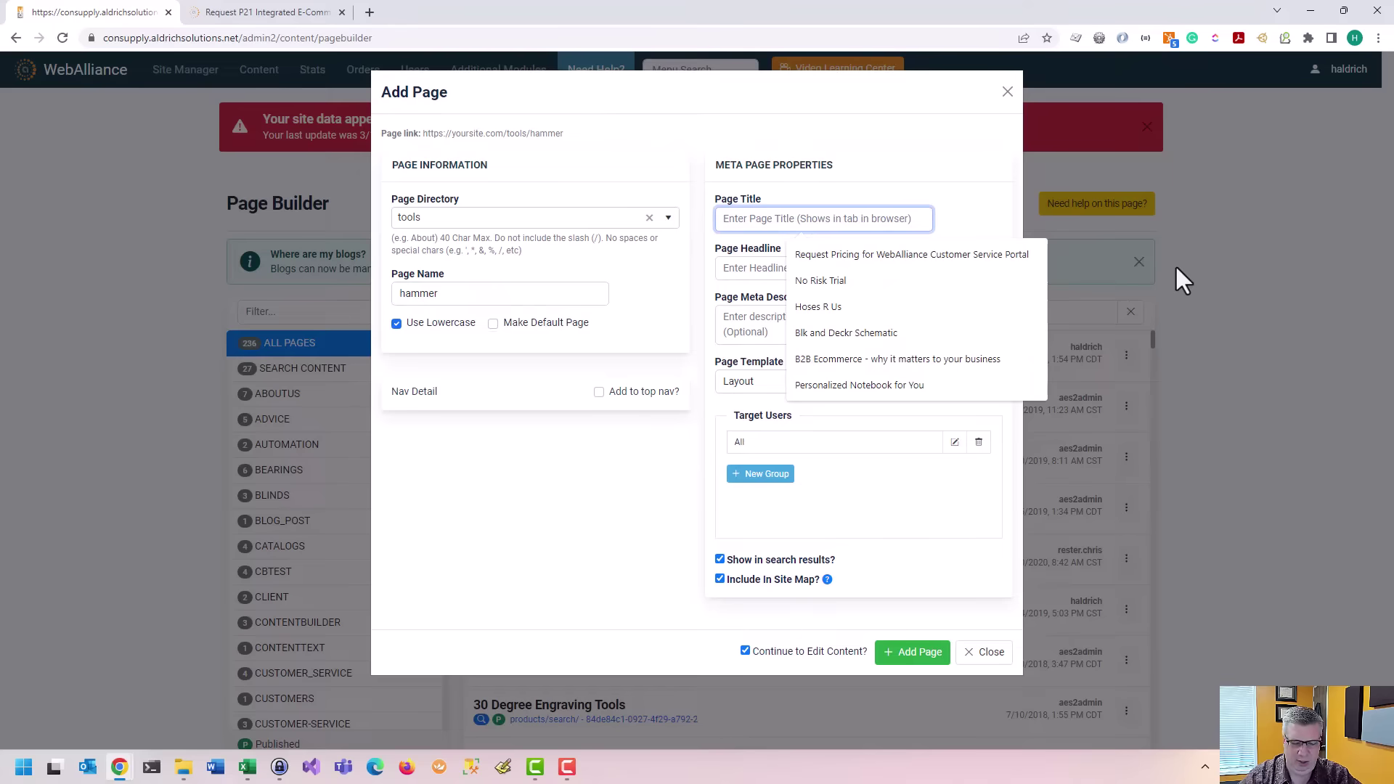
text(H)
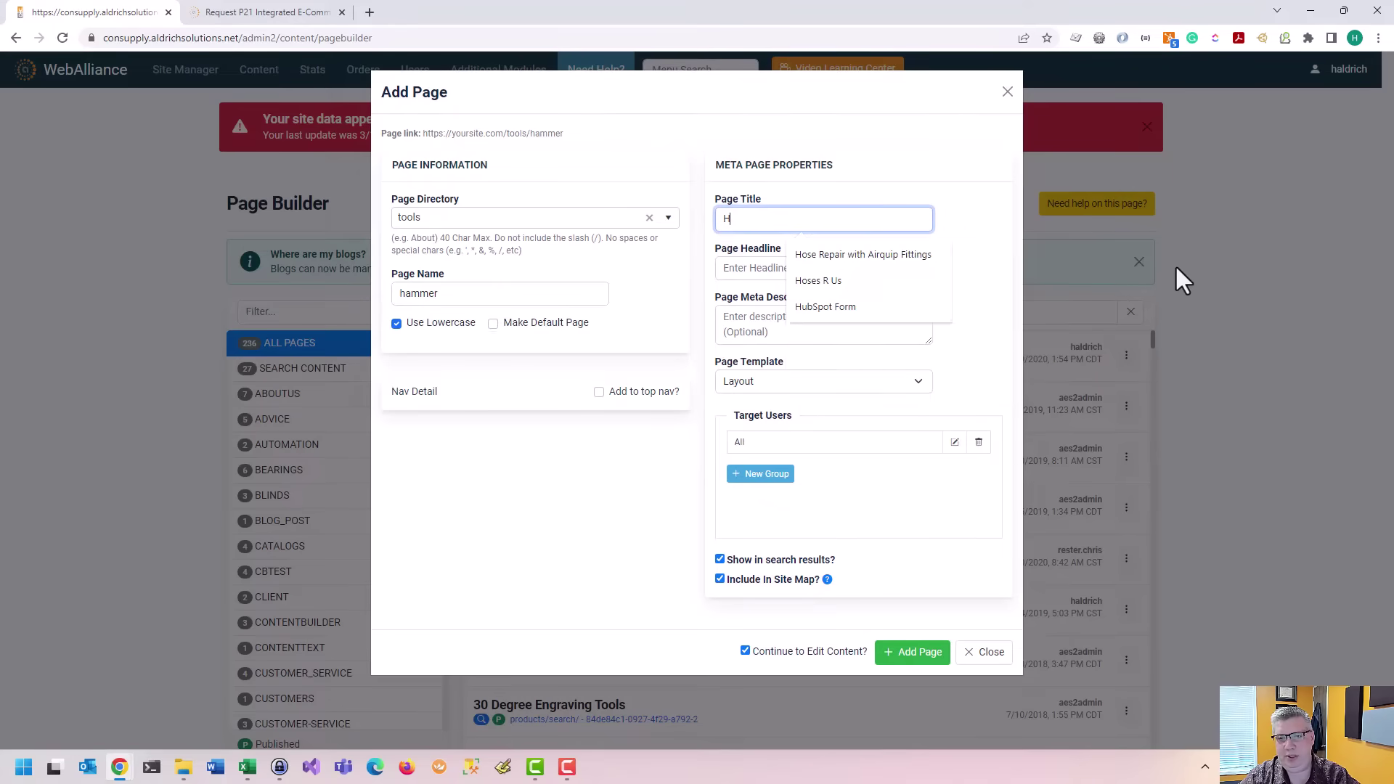
text(ammers are the best)
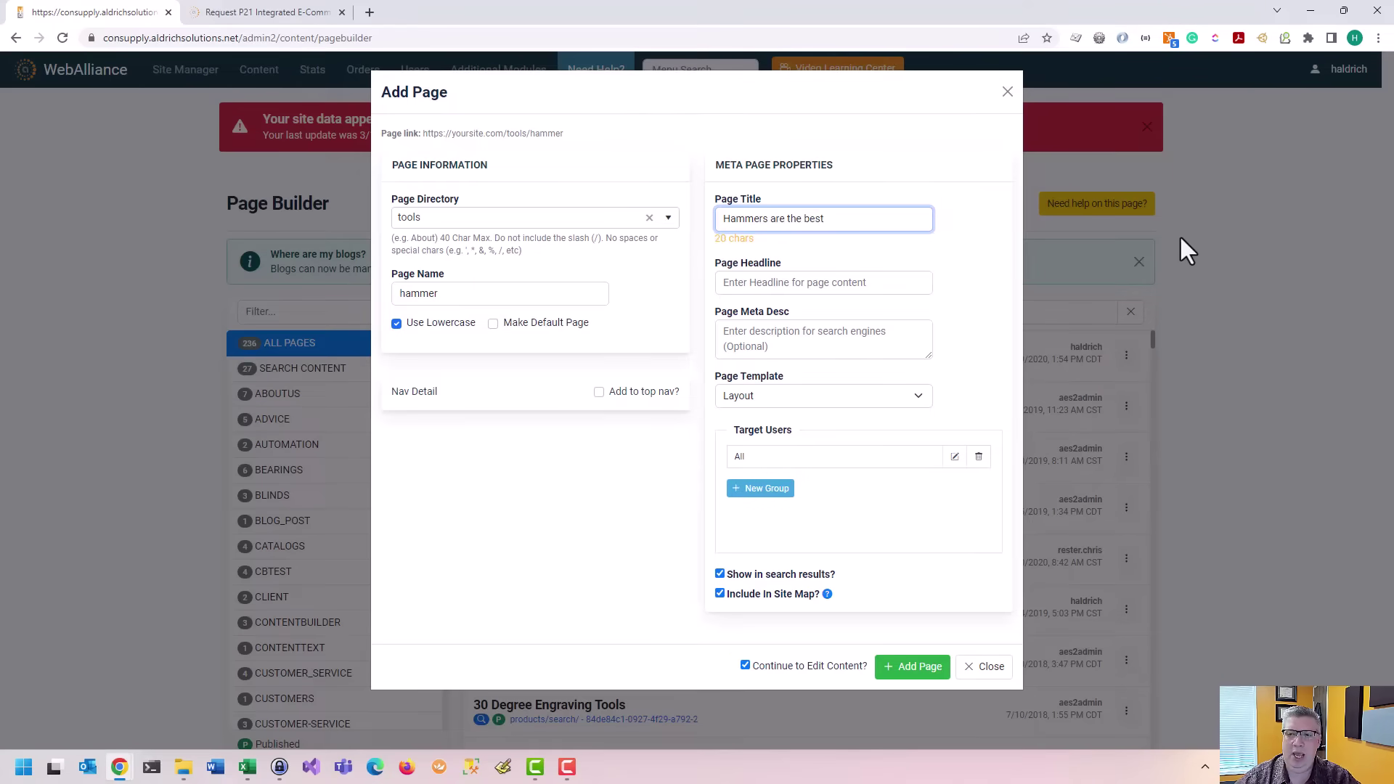
drag(756, 238, 718, 239)
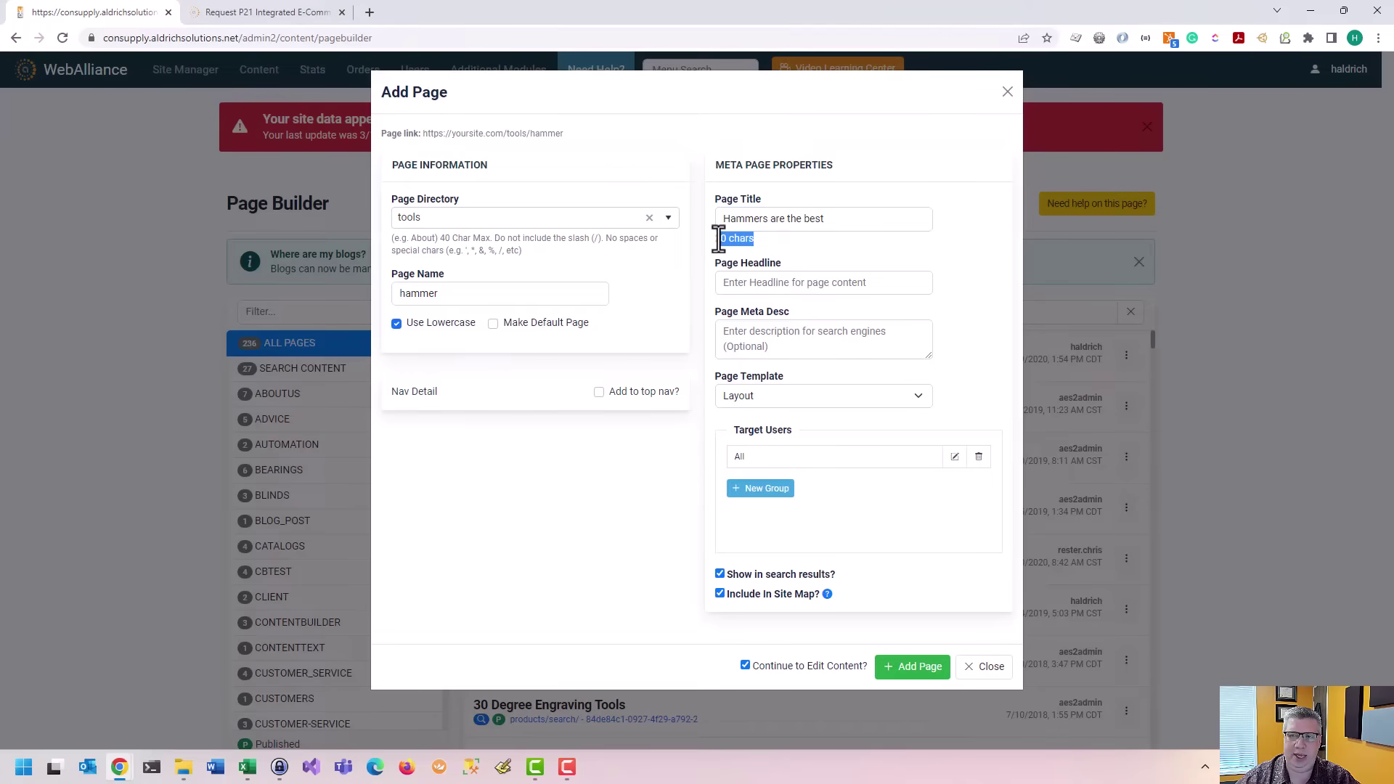
Step: Copy the page title "Hammers are the best" into the page headline and the meta description
click(799, 218)
drag(840, 221, 709, 231)
key(ctrl+c)
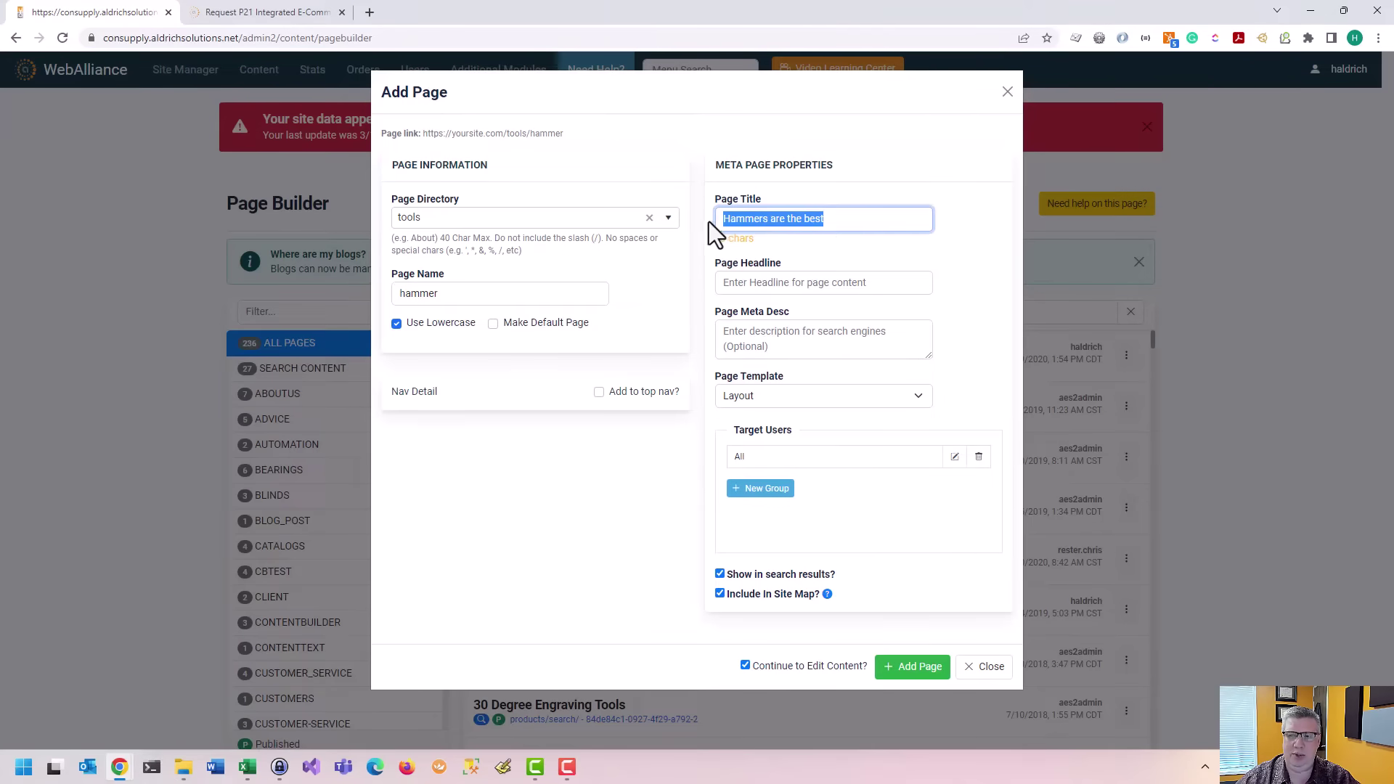
click(764, 289)
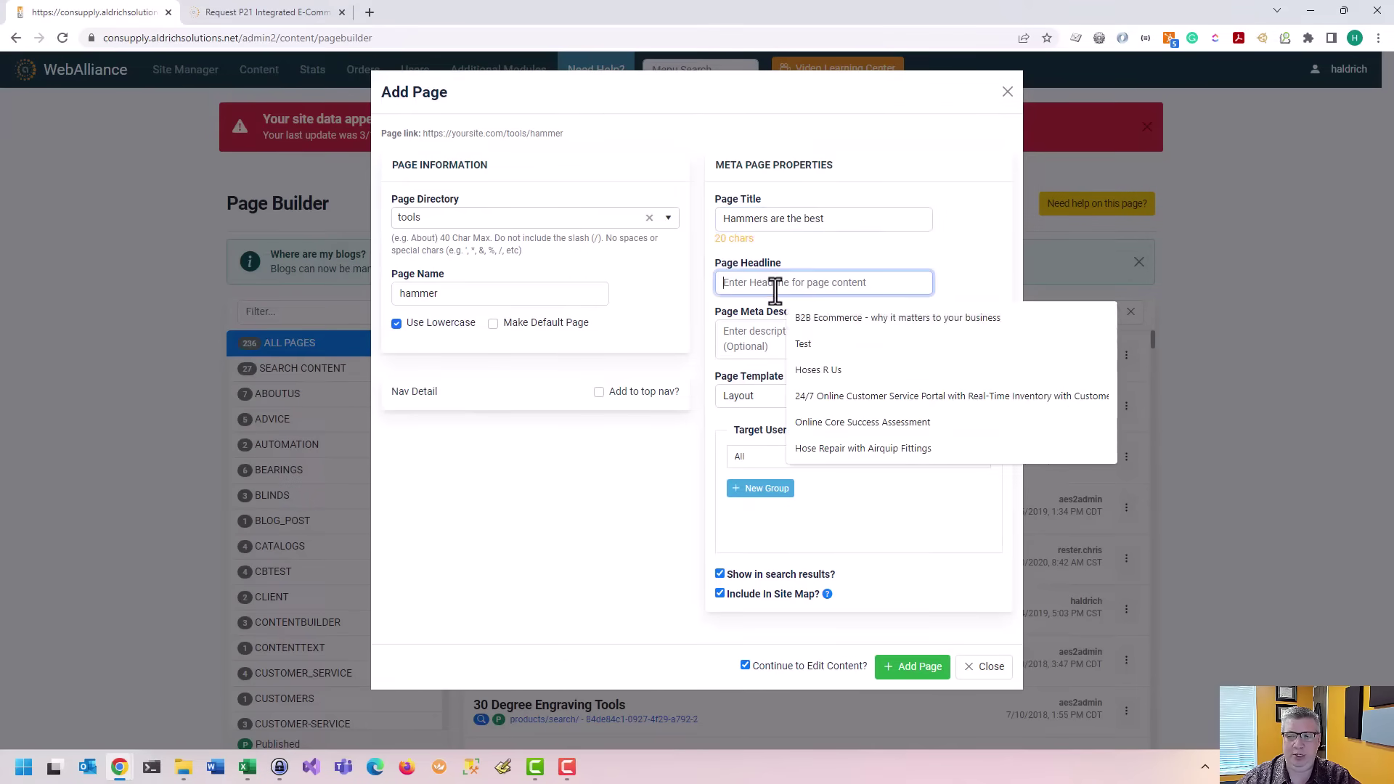
key(ctrl+v)
click(897, 242)
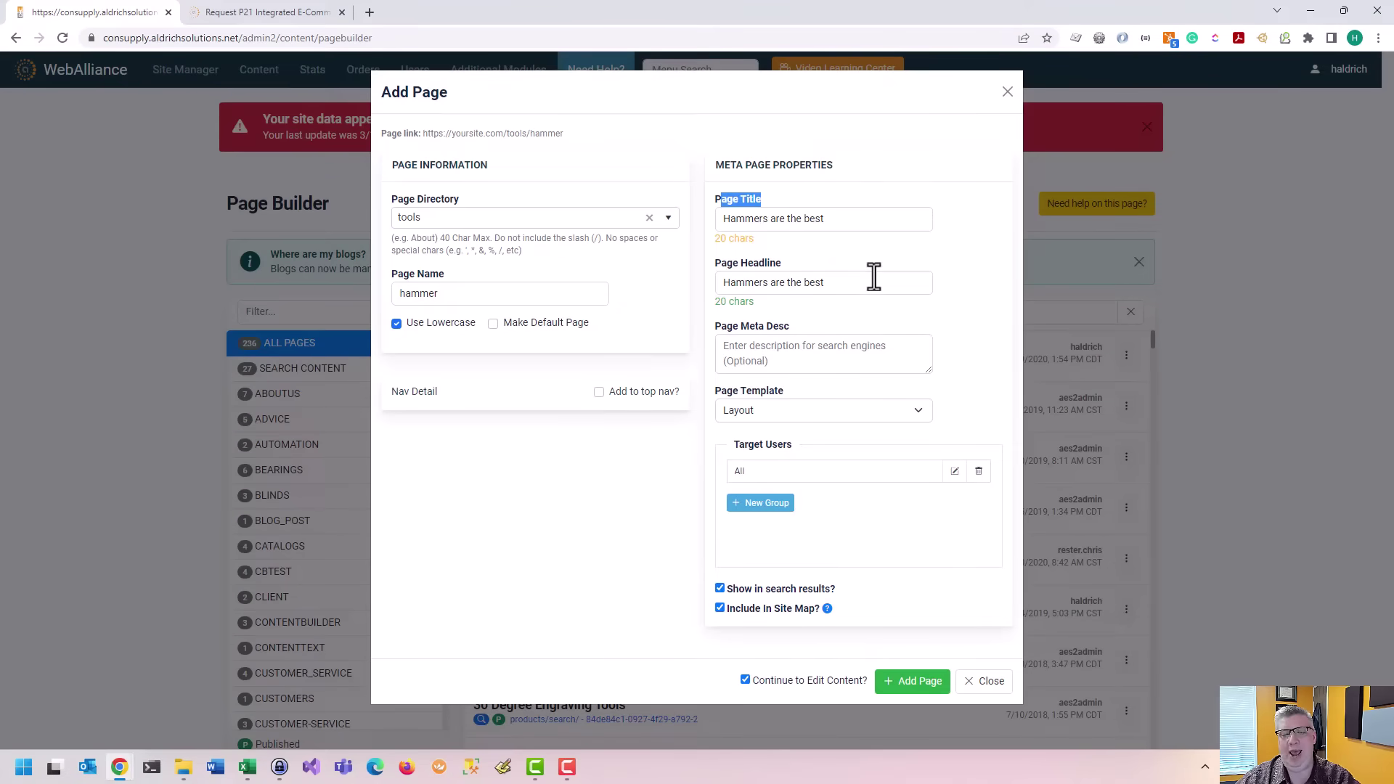
click(831, 357)
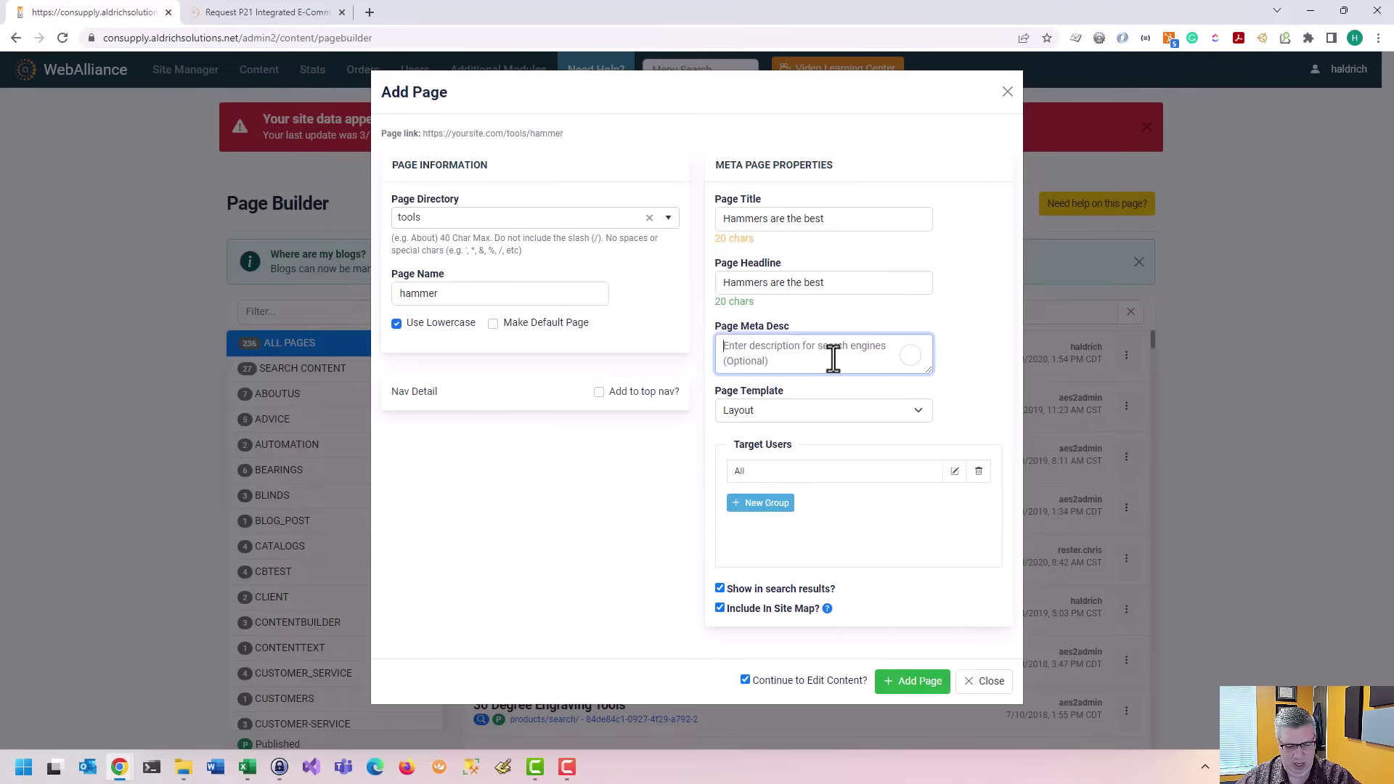
key(ctrl+v)
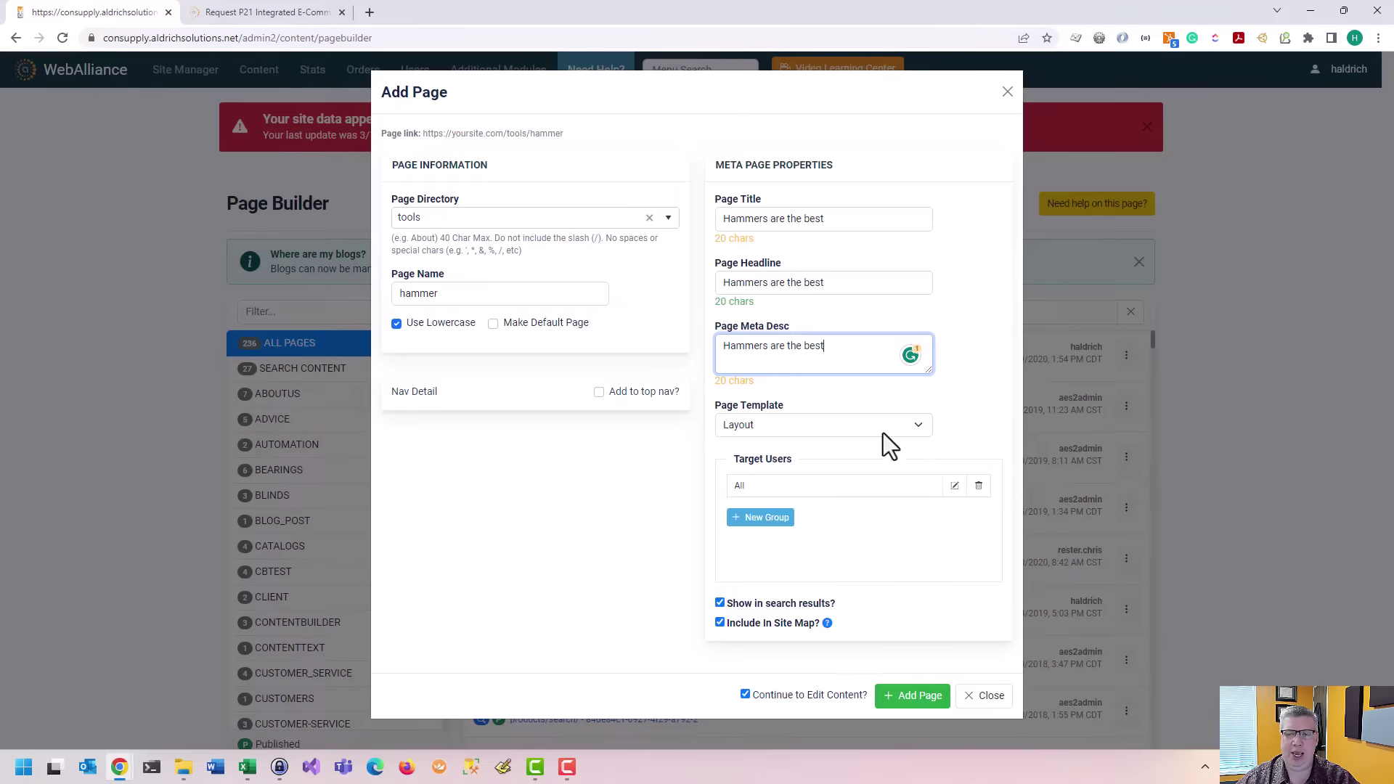
Step: Set the page template to "Layout - Full (with container)" and add the page, continuing to its content editor
click(825, 428)
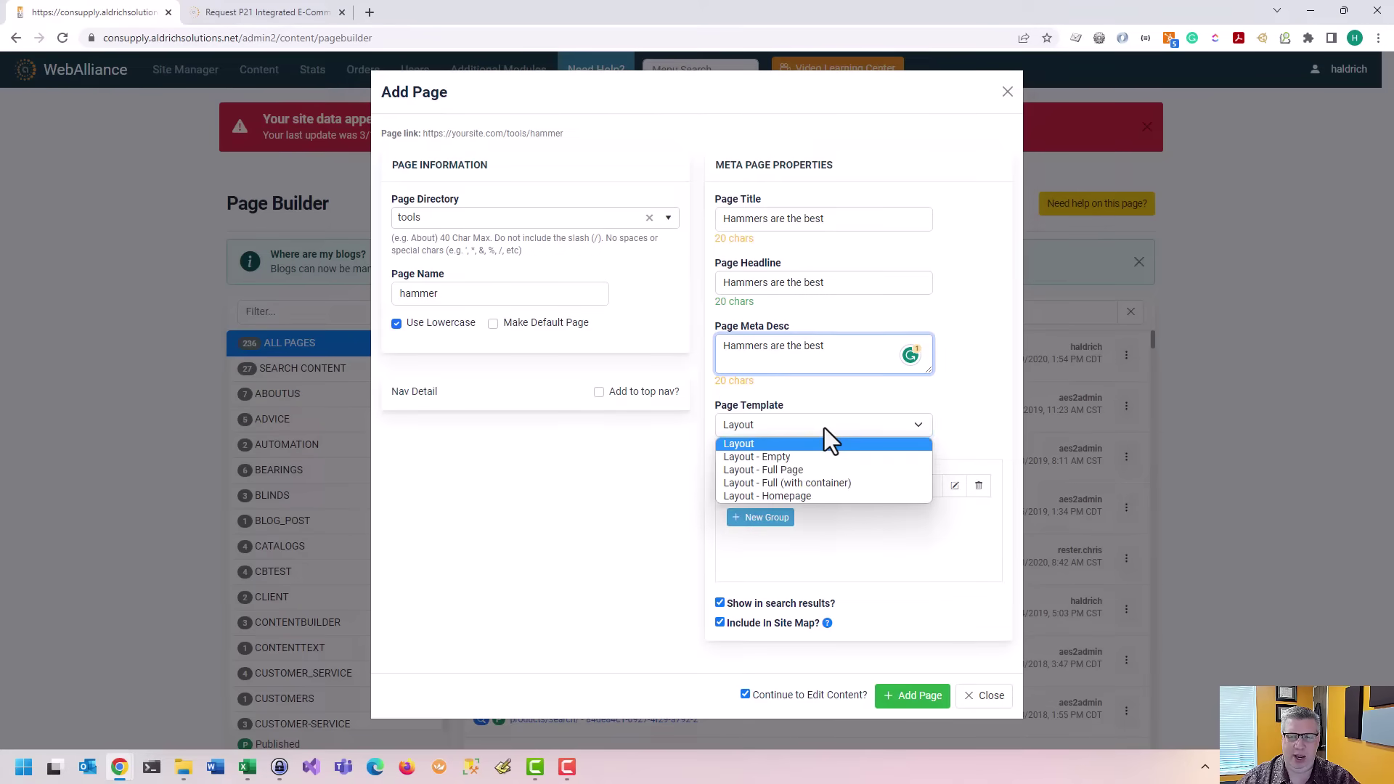
click(803, 484)
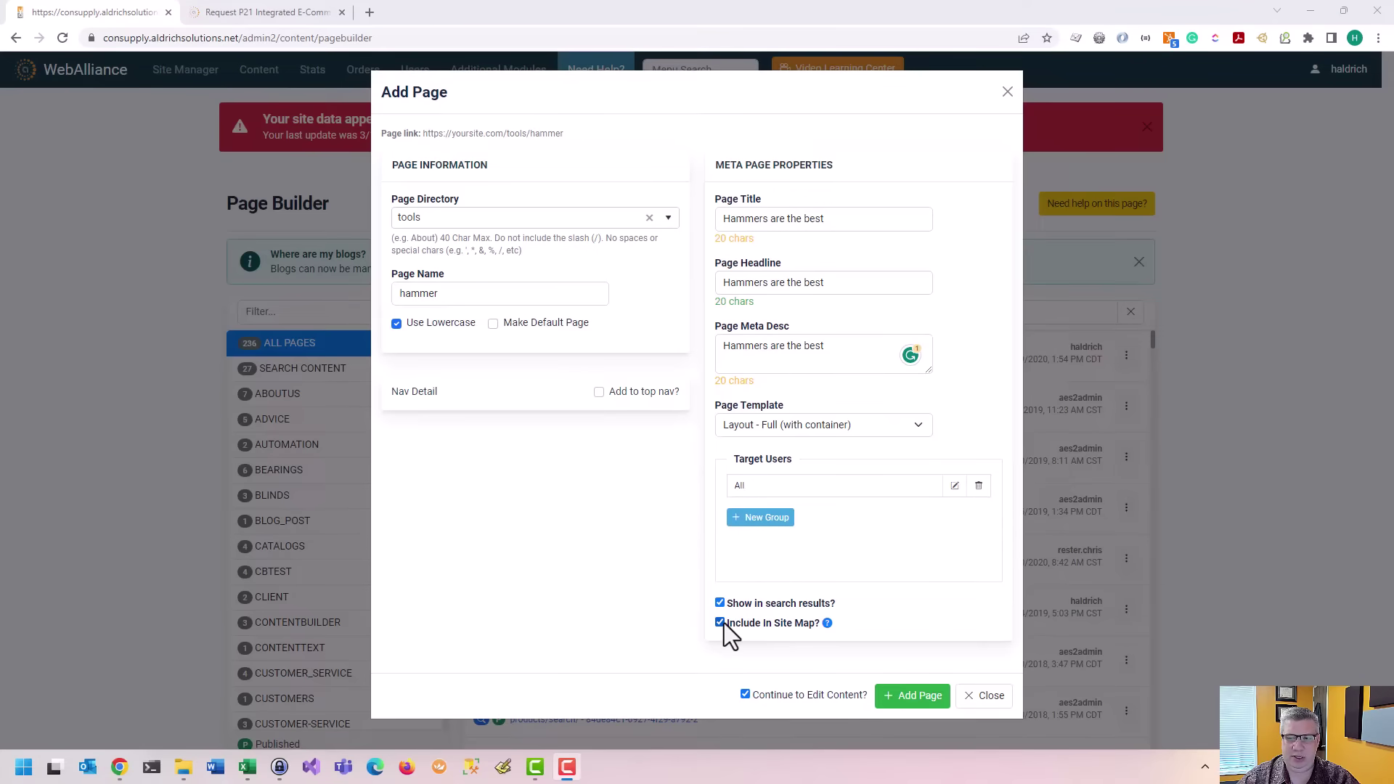
click(909, 698)
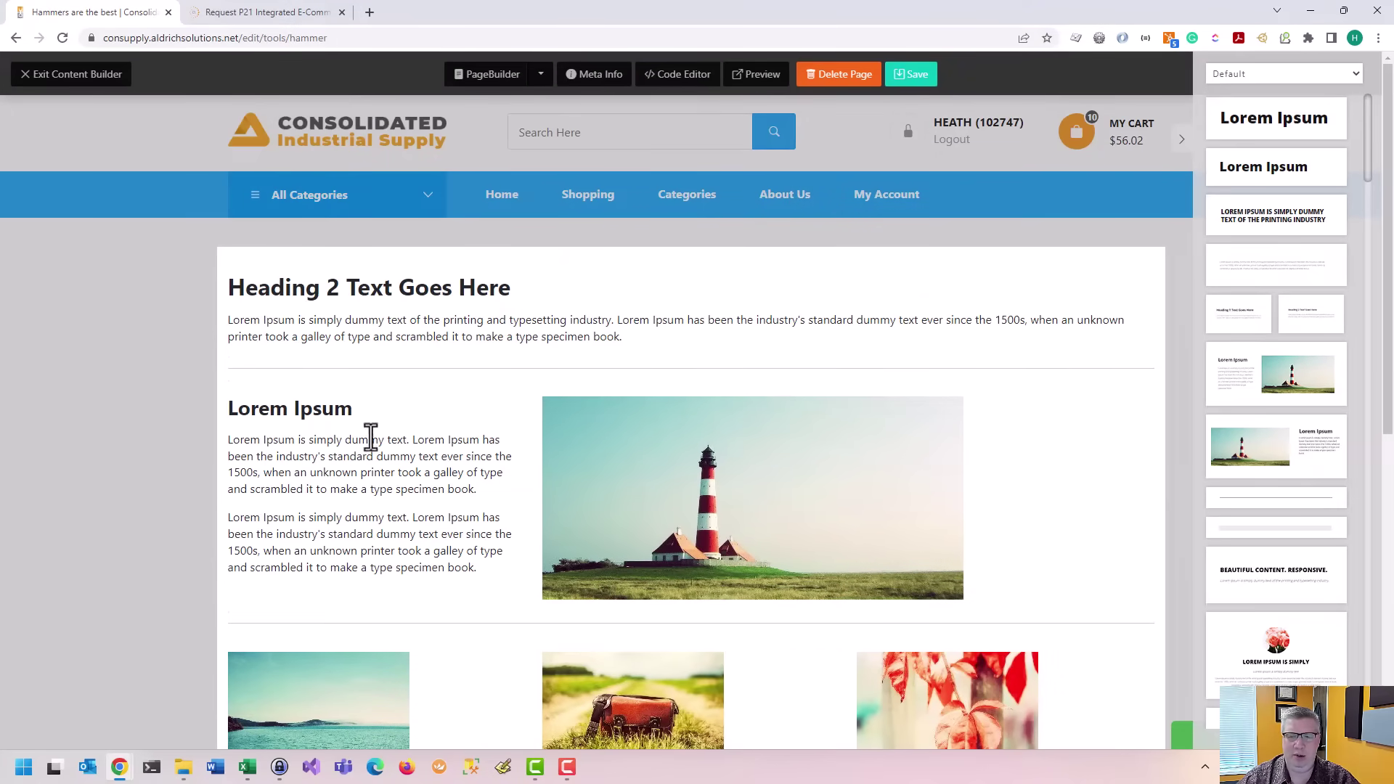
Step: Insert the centered block with the round image and heading above the lighthouse section, with a horizontal divider line below it
scroll(600, 438, down, 4)
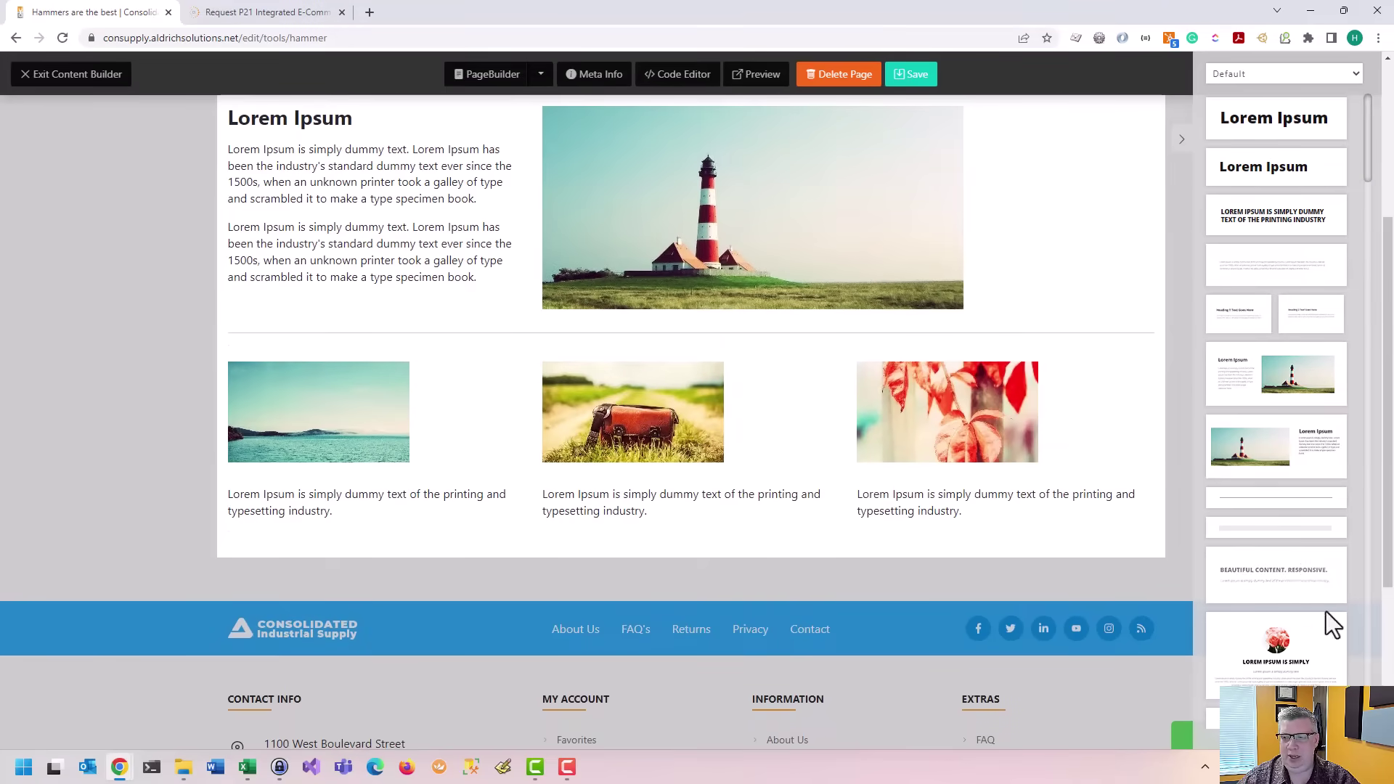
scroll(1304, 545, down, 4)
scroll(1252, 612, up, 5)
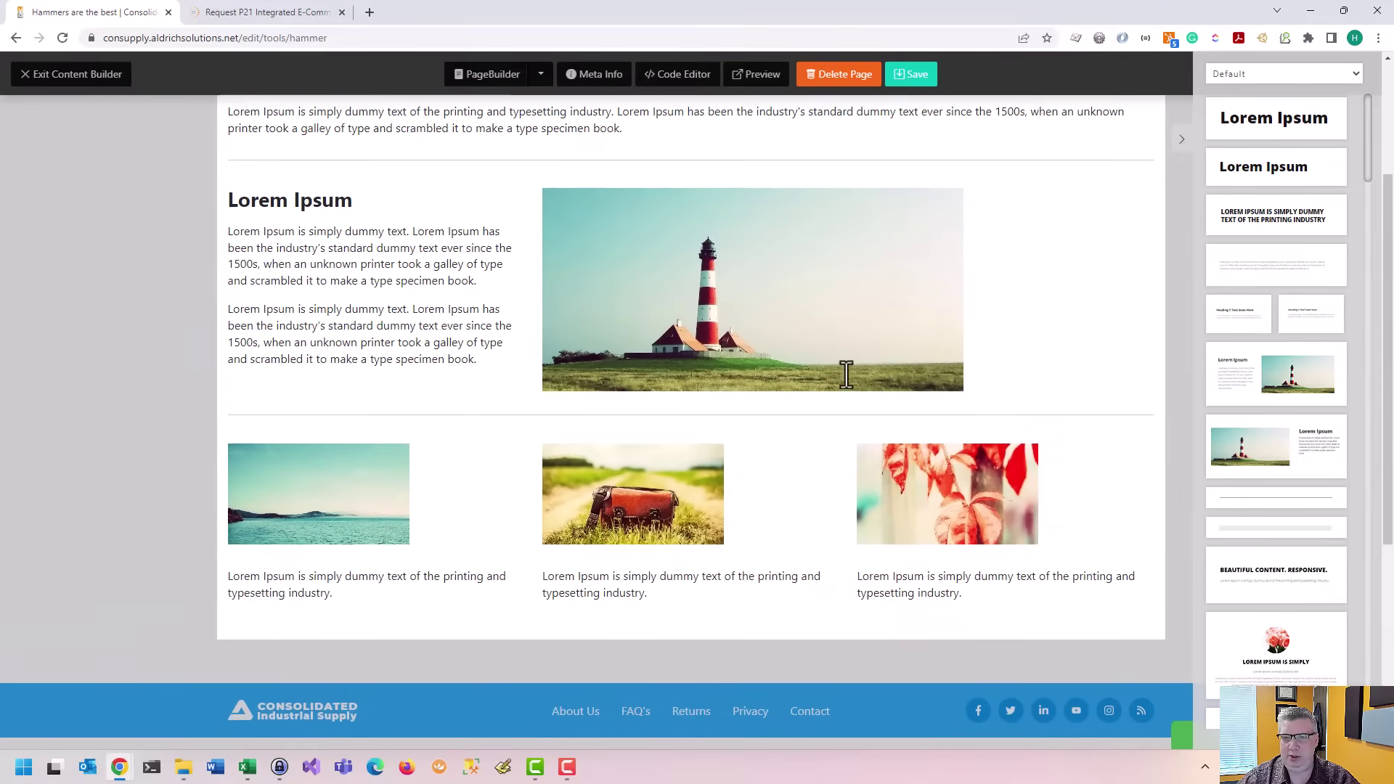
drag(1306, 662, 562, 230)
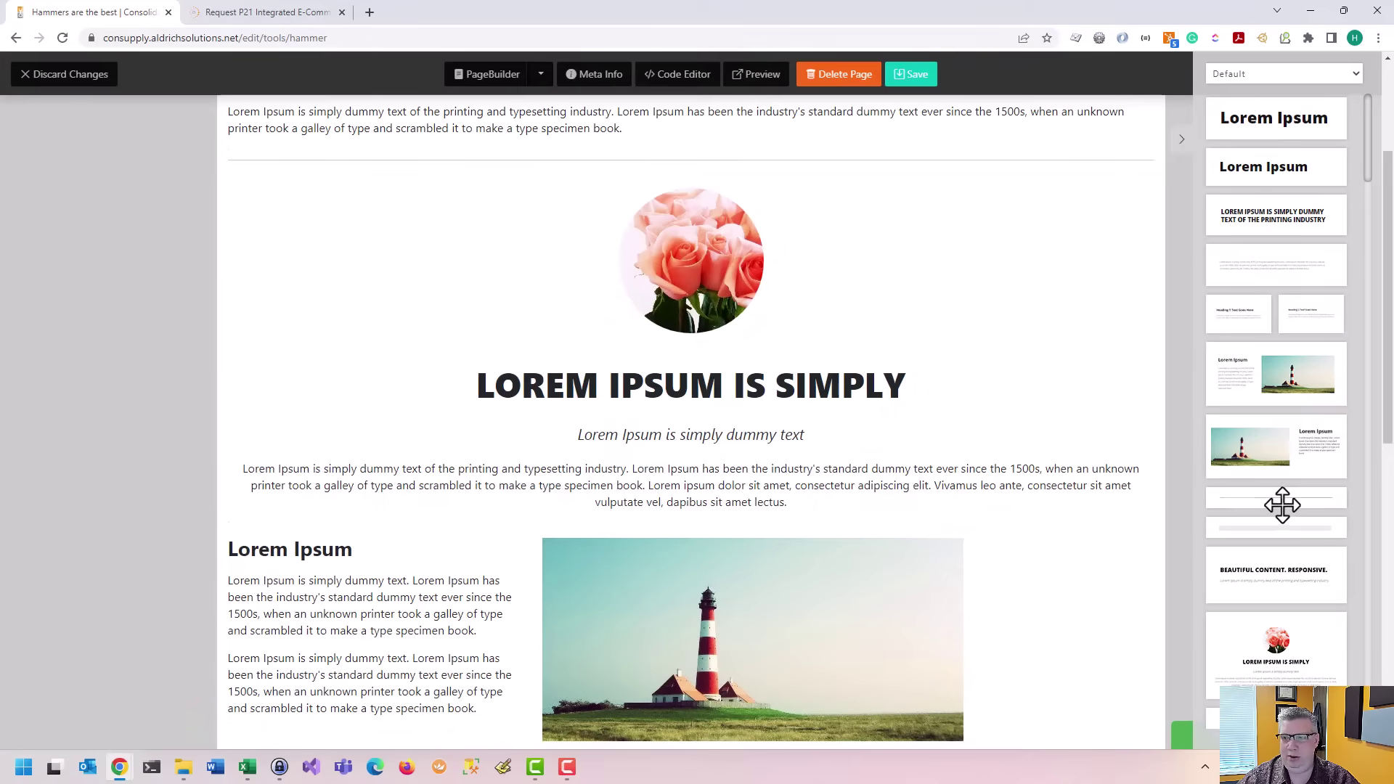
drag(1282, 498, 668, 520)
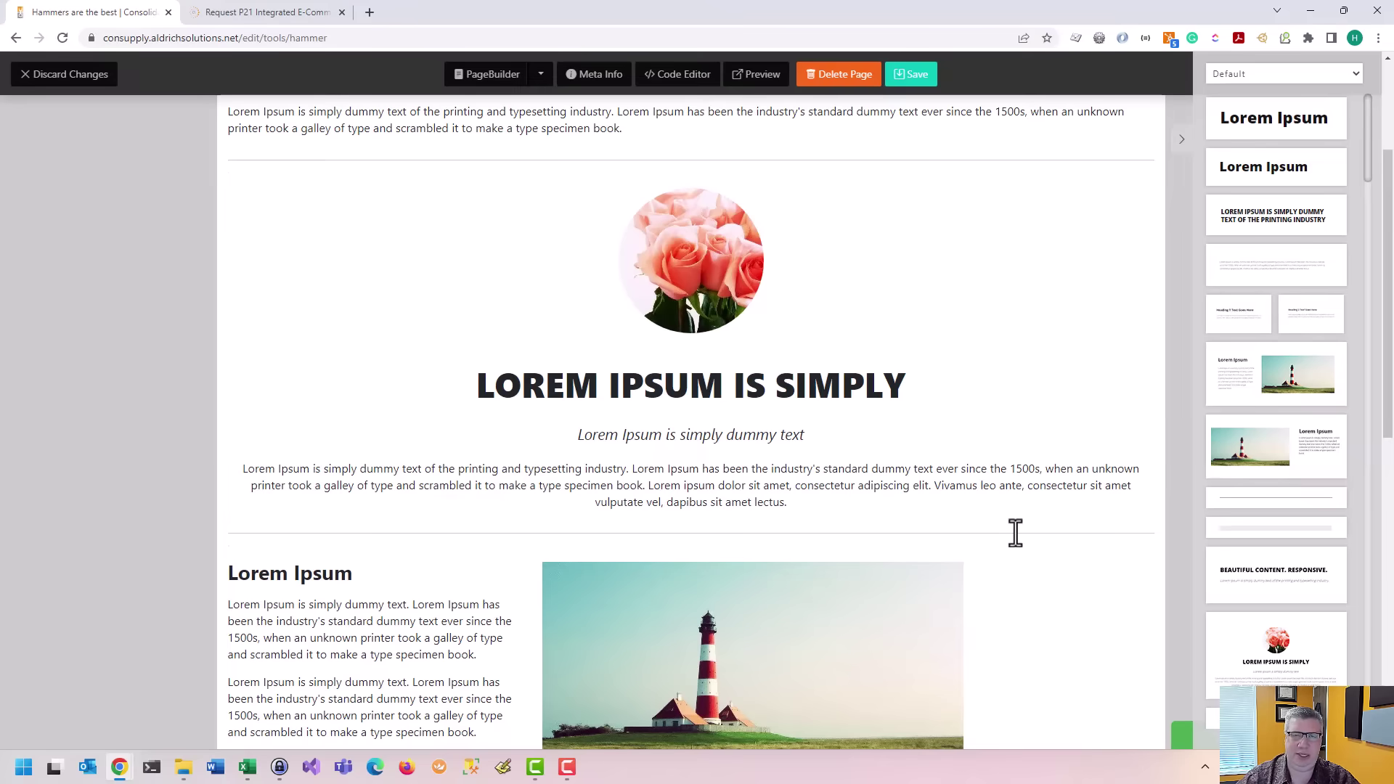
Step: Publish the hammer page to the site and review the published page from top to bottom
click(912, 74)
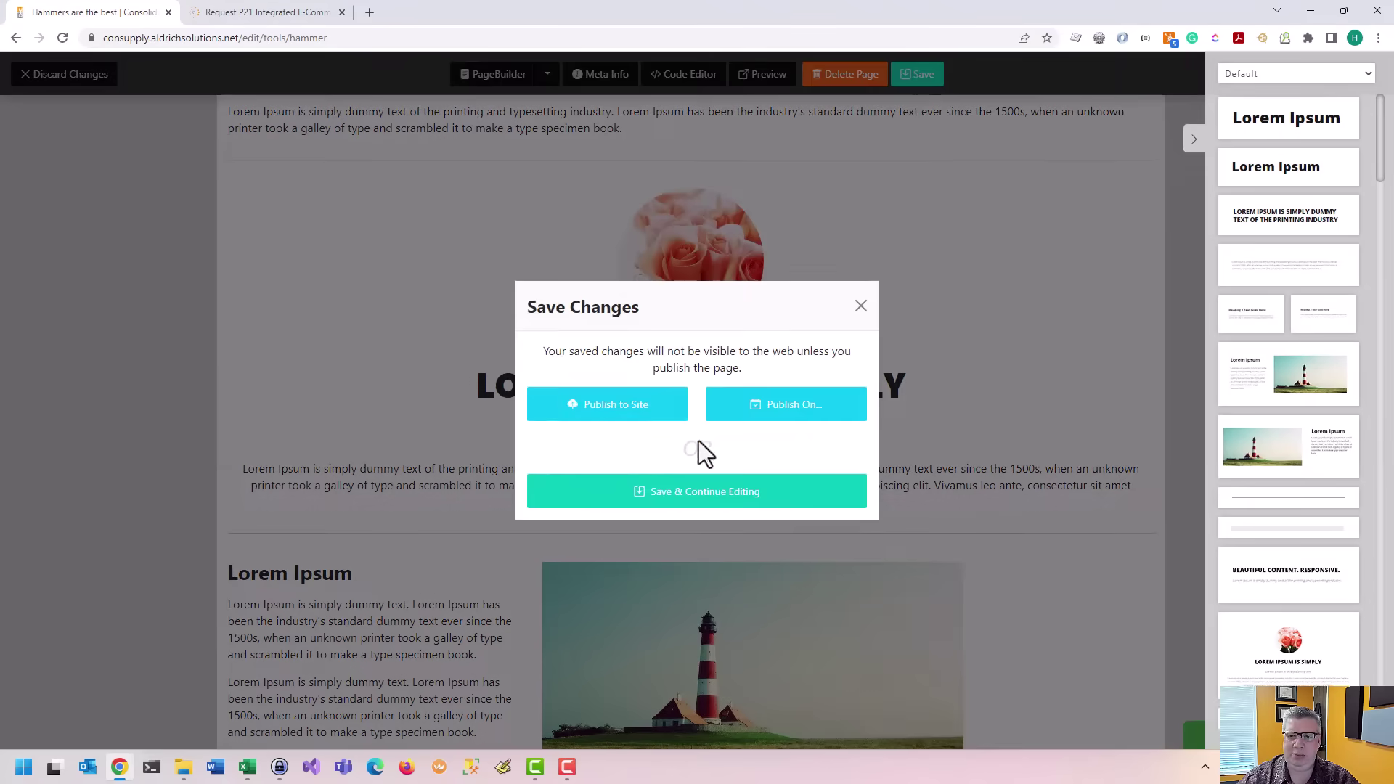
click(639, 401)
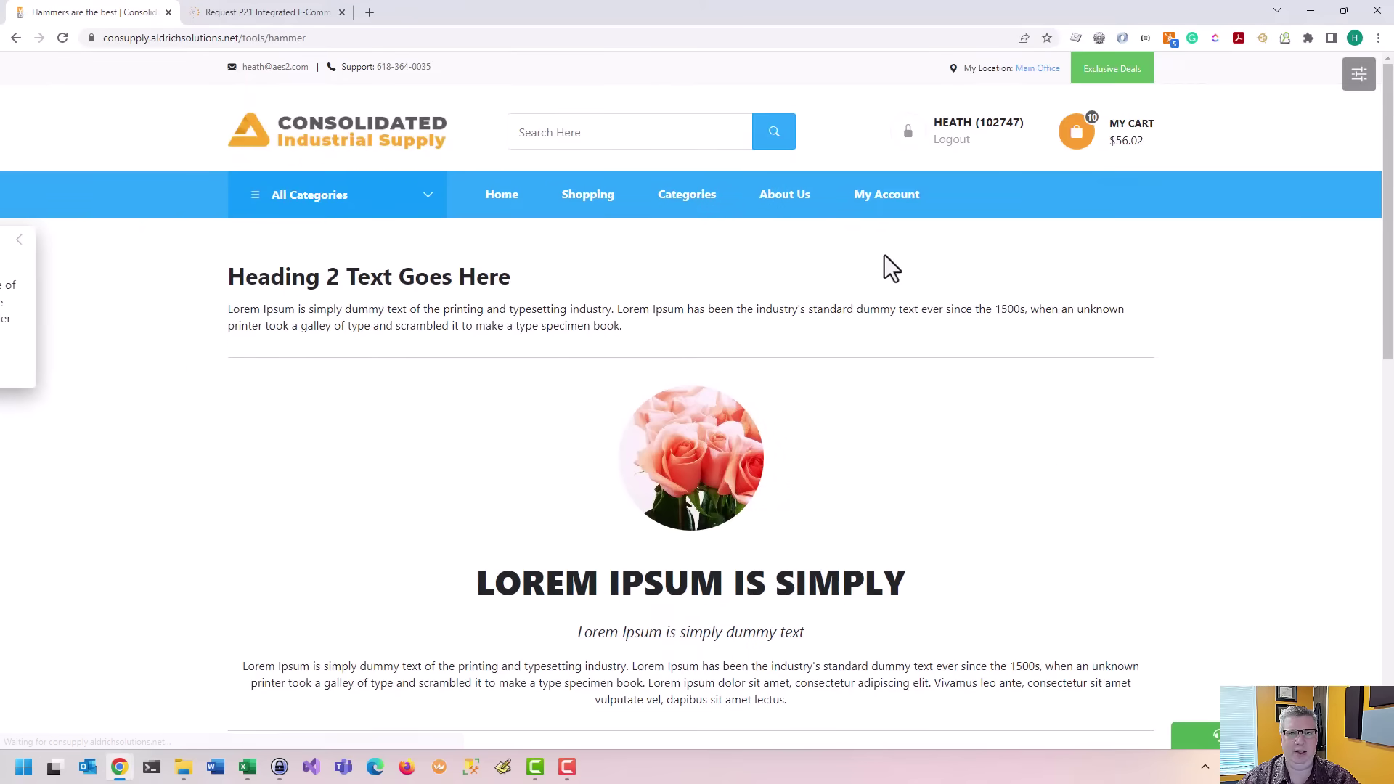
scroll(802, 514, down, 9)
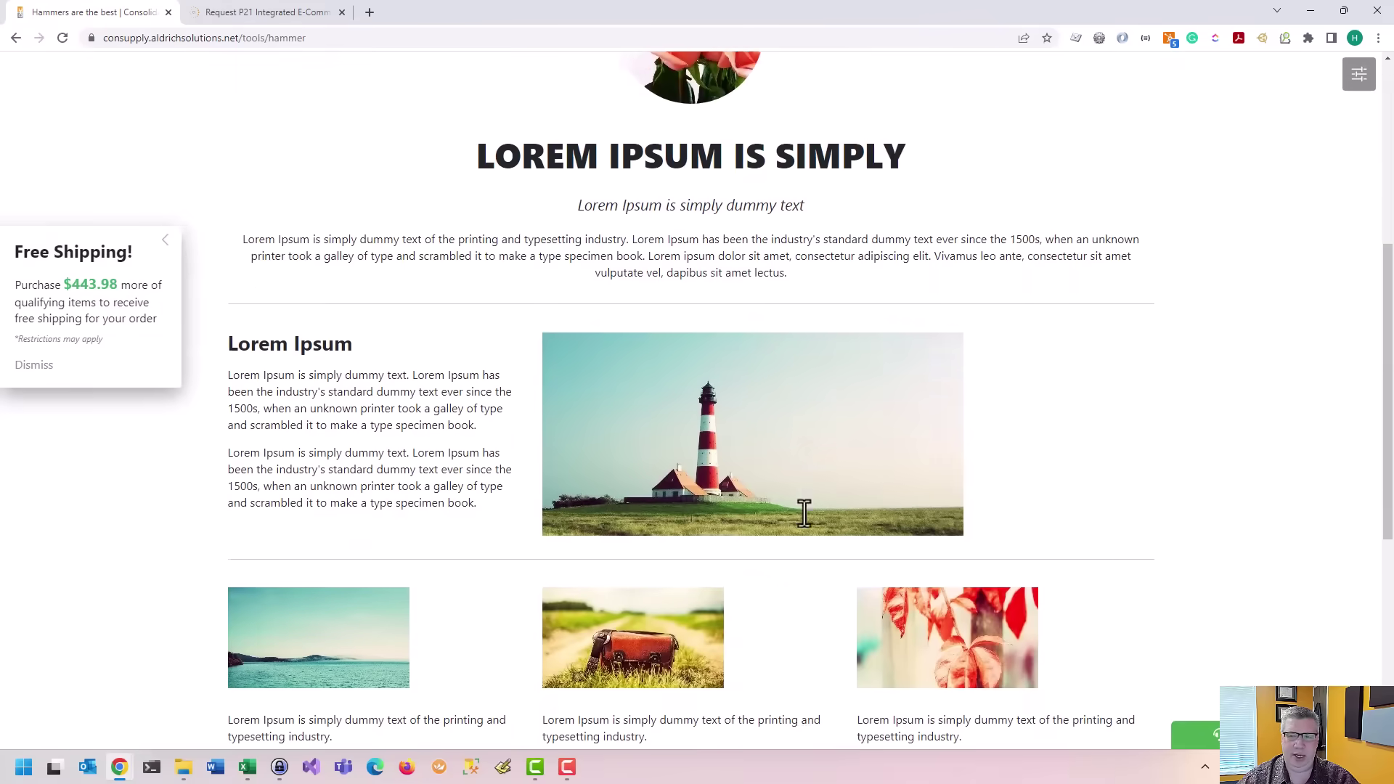
scroll(778, 560, up, 9)
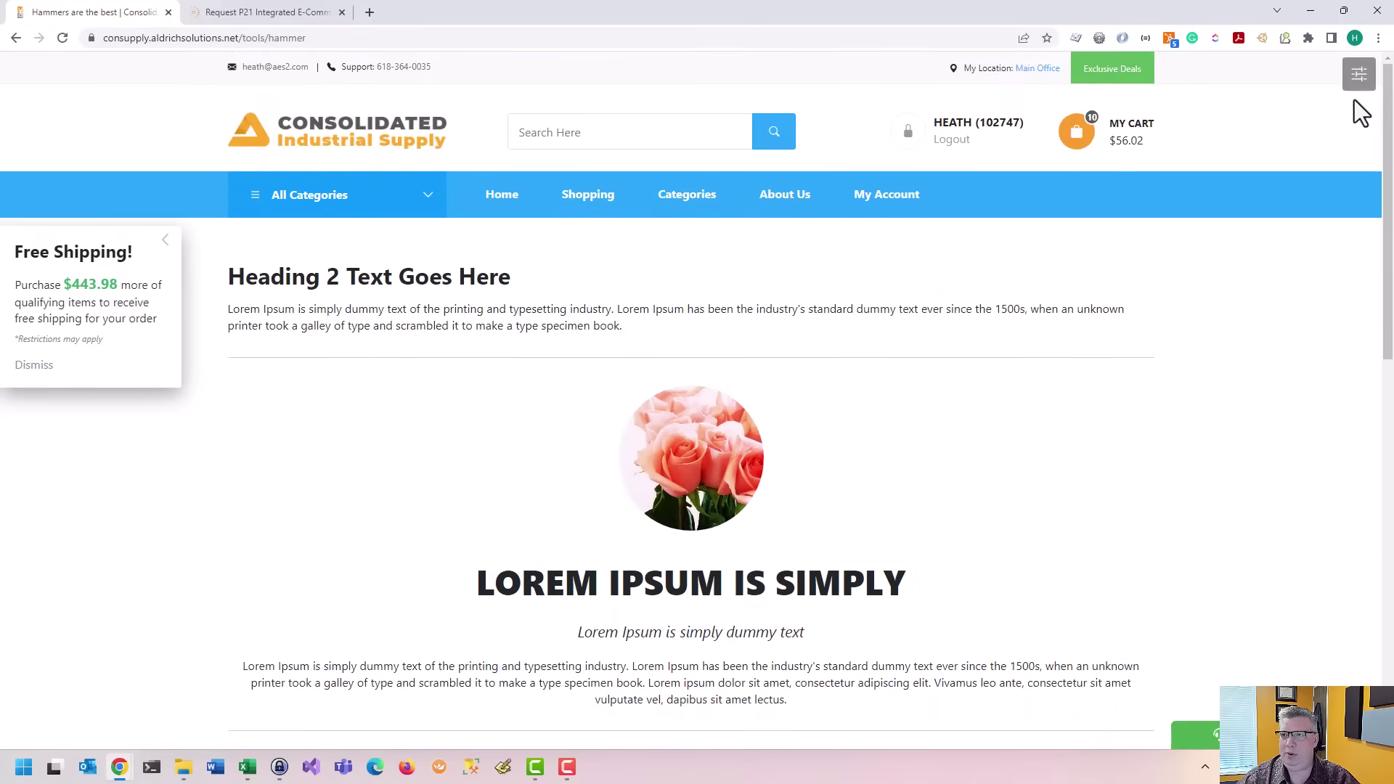
Step: Reopen the published hammer page for content editing
click(1356, 75)
click(1272, 119)
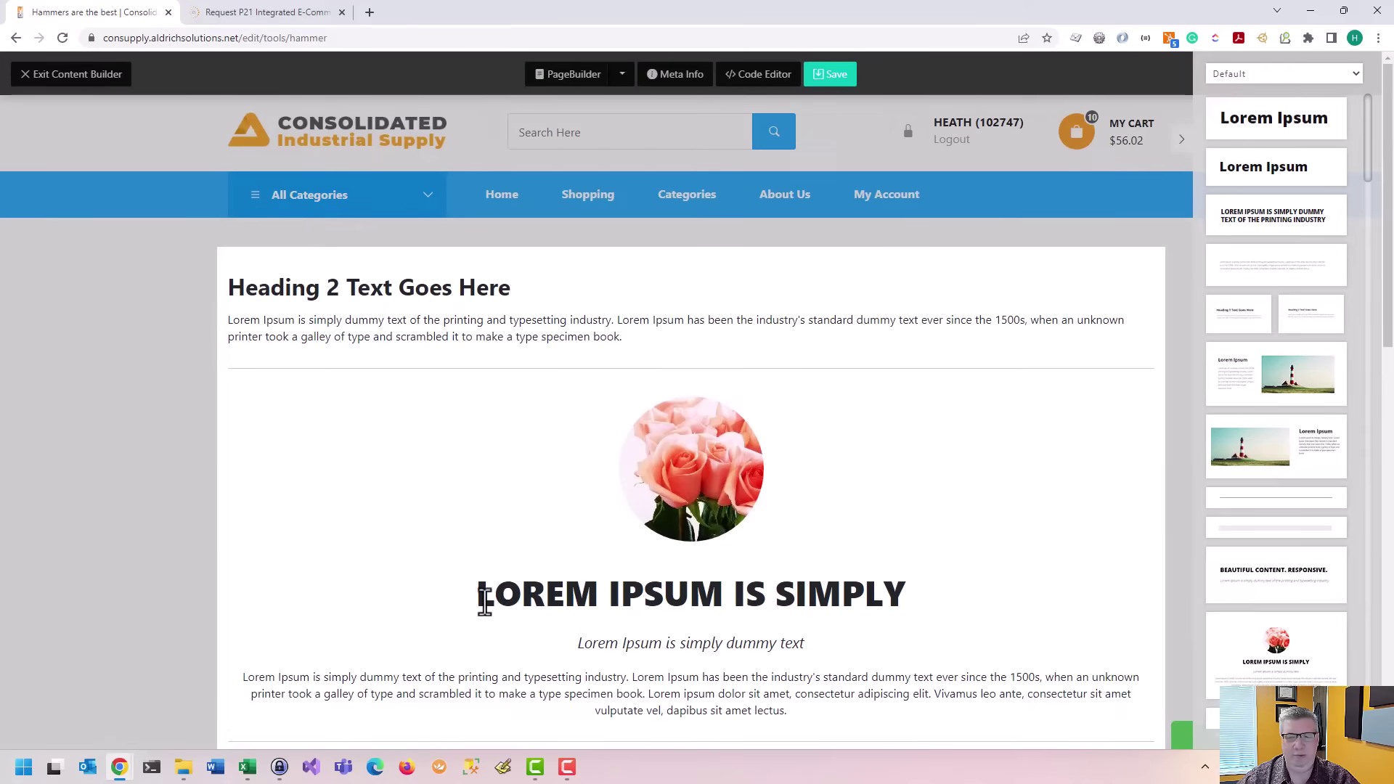
drag(475, 601, 908, 585)
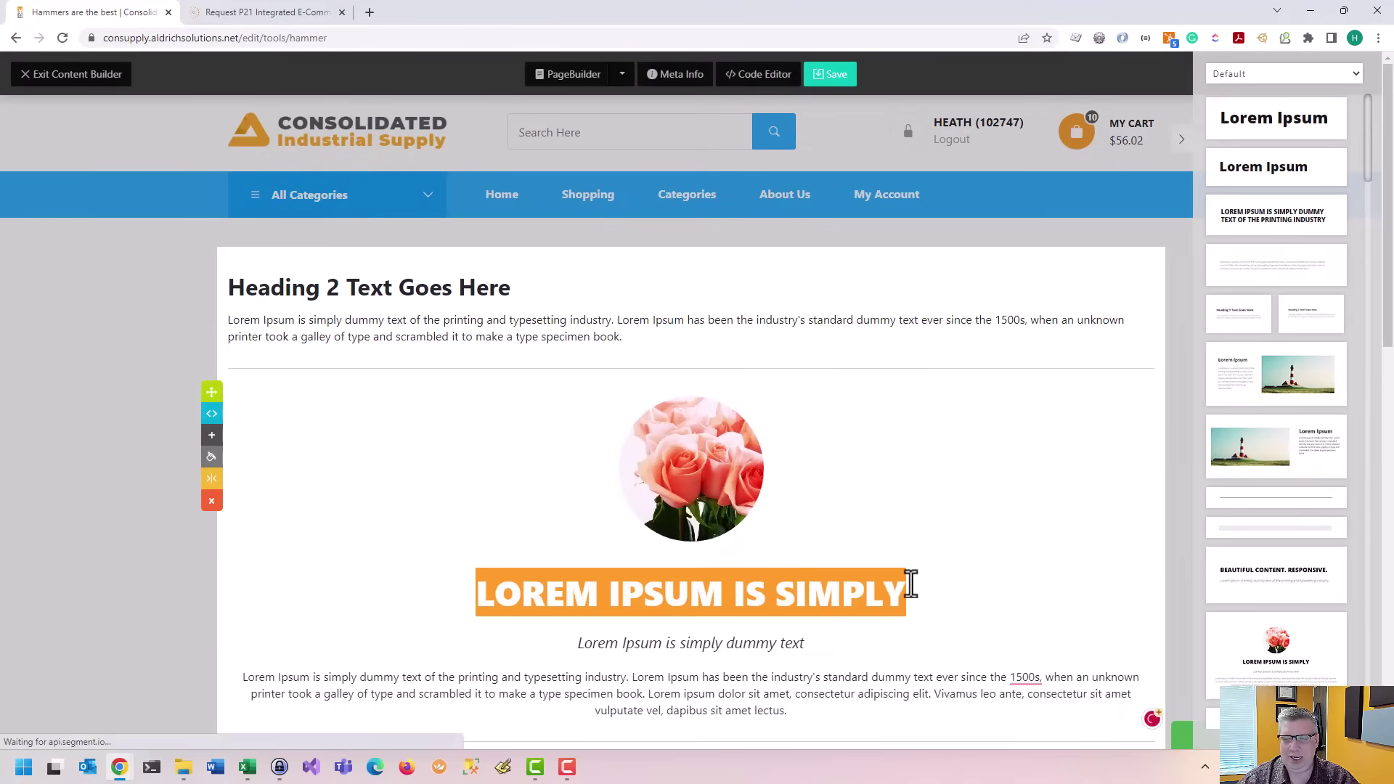
click(978, 487)
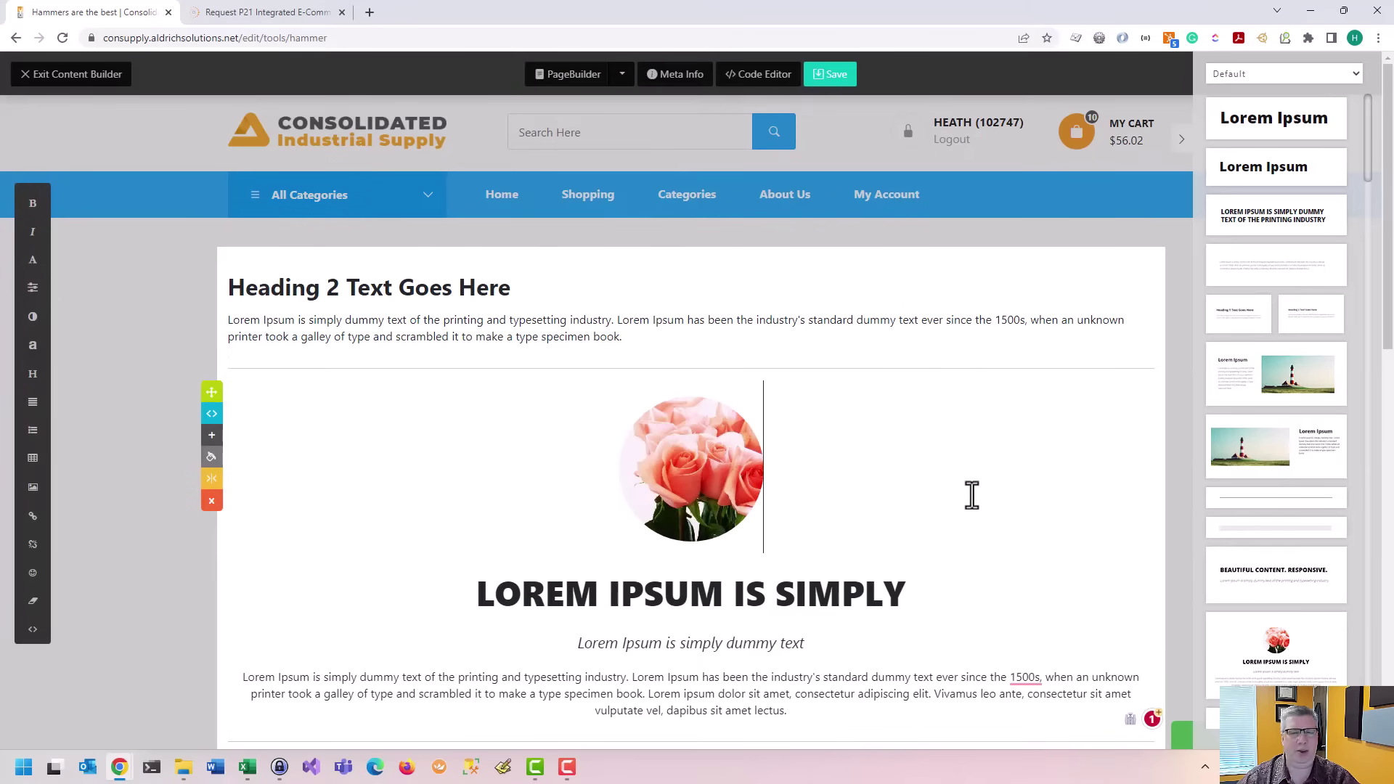
Step: Replace the lighthouse image with the American flag picture (4).png from the asset manager
scroll(943, 512, down, 4)
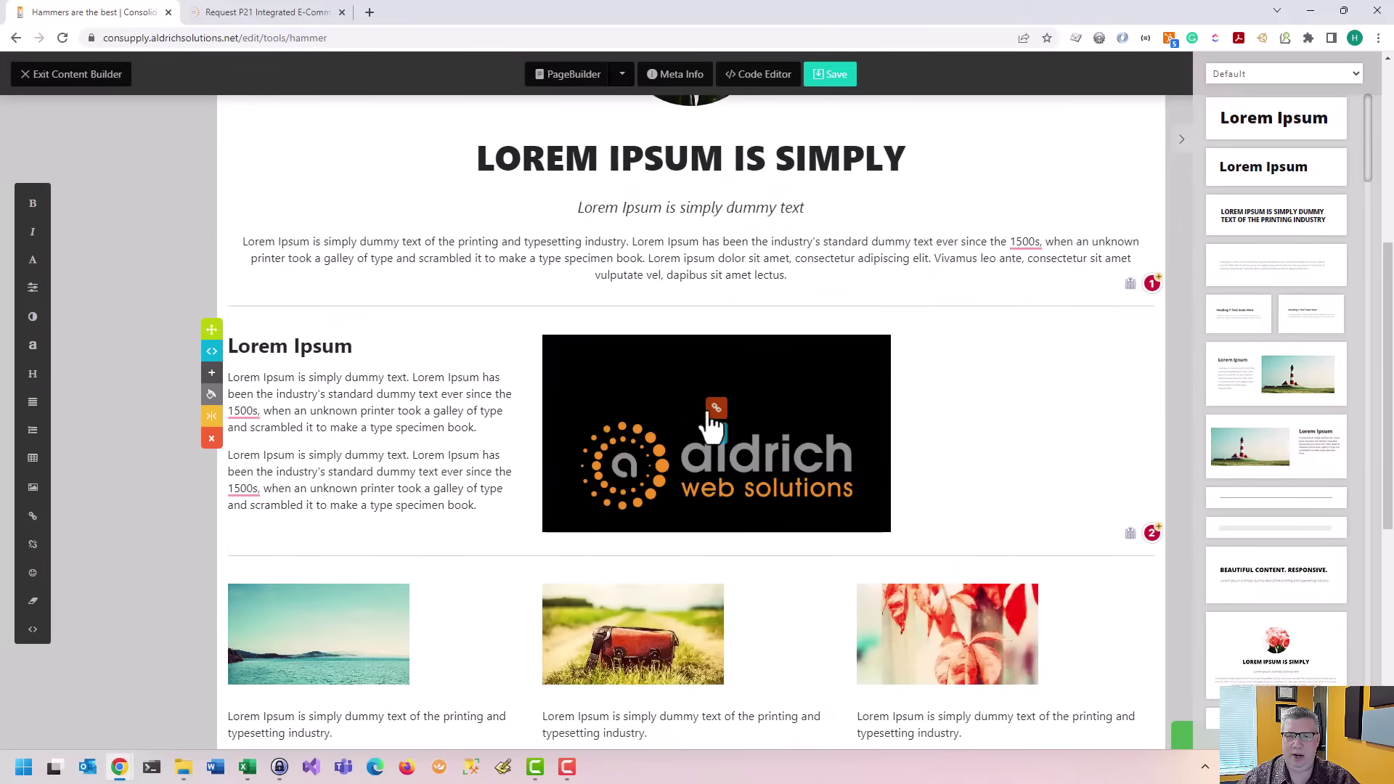
click(711, 410)
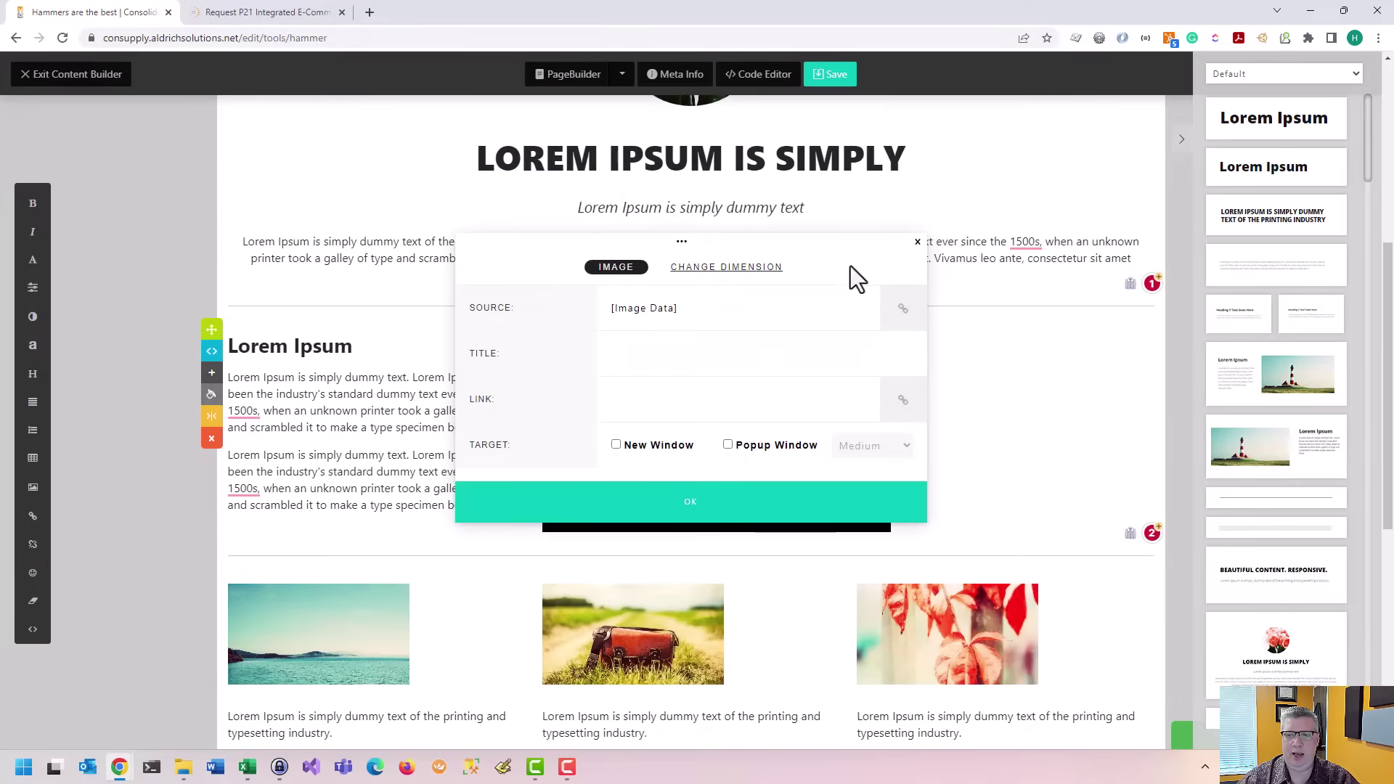
click(902, 309)
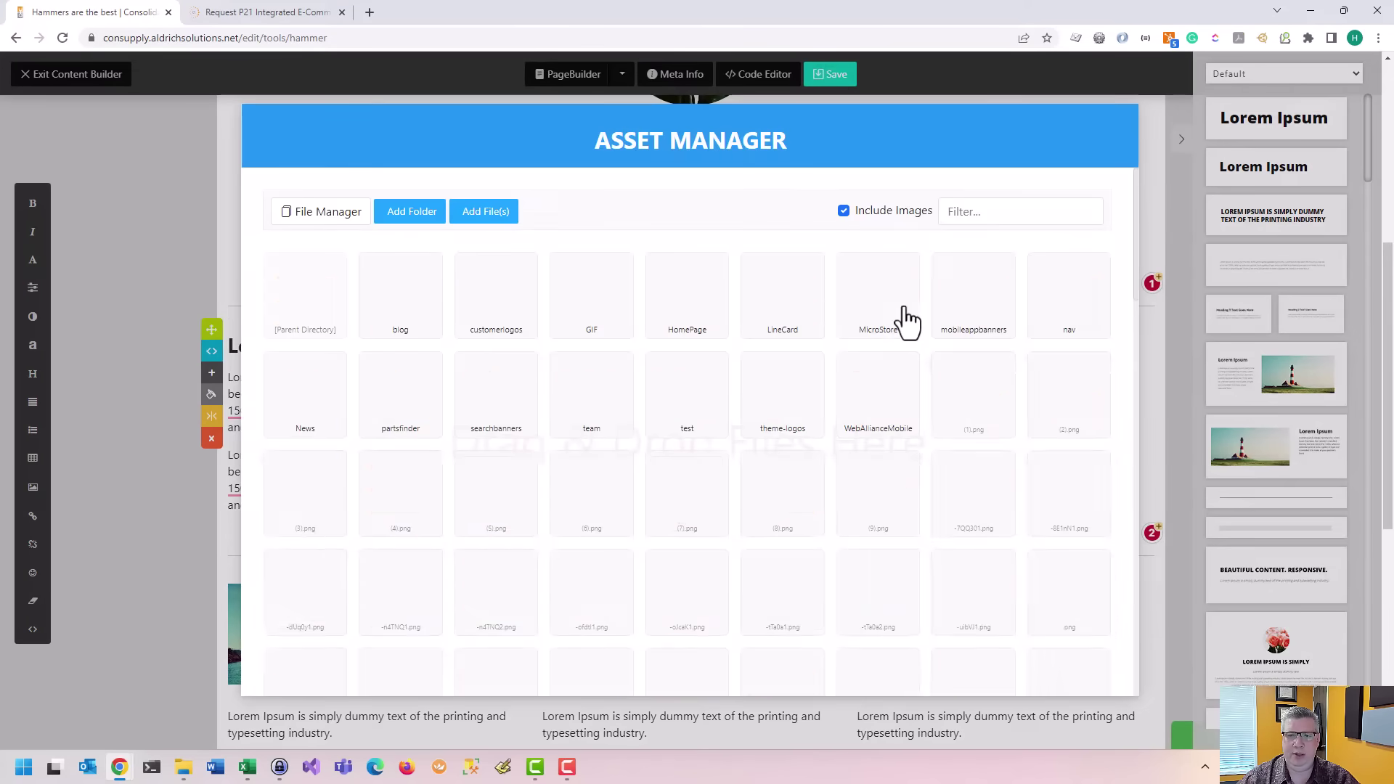
mouse_move(396, 530)
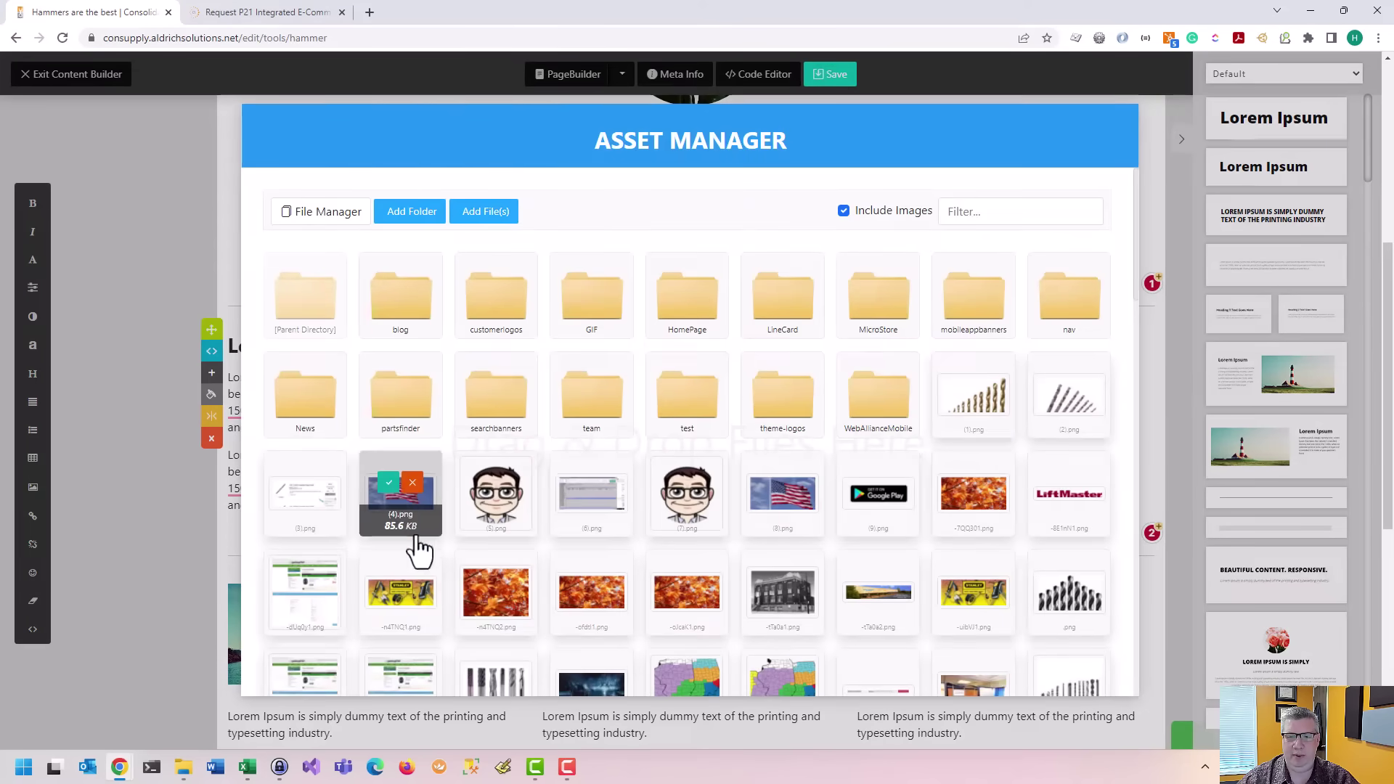
click(380, 490)
click(697, 518)
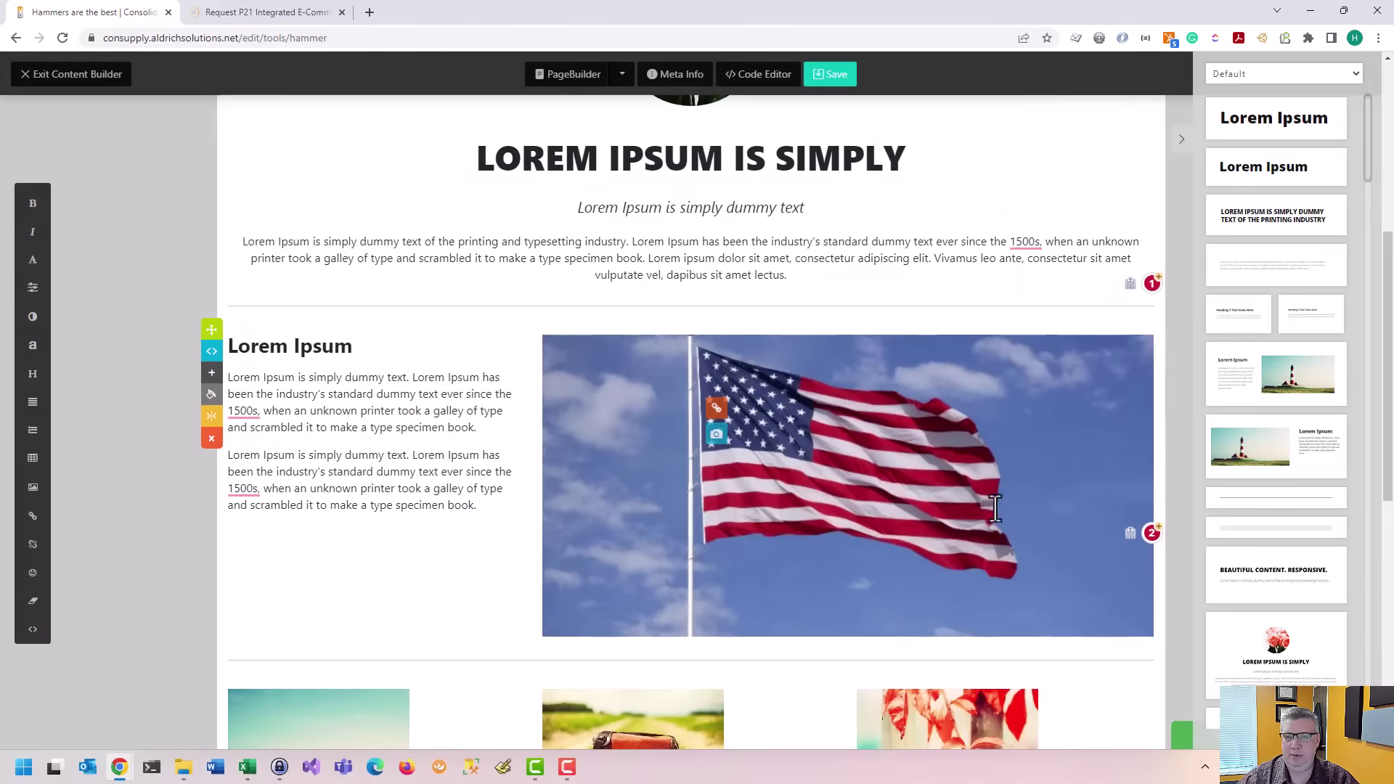
Step: Set the background of the block with the round rose image to dark red
scroll(790, 436, down, 4)
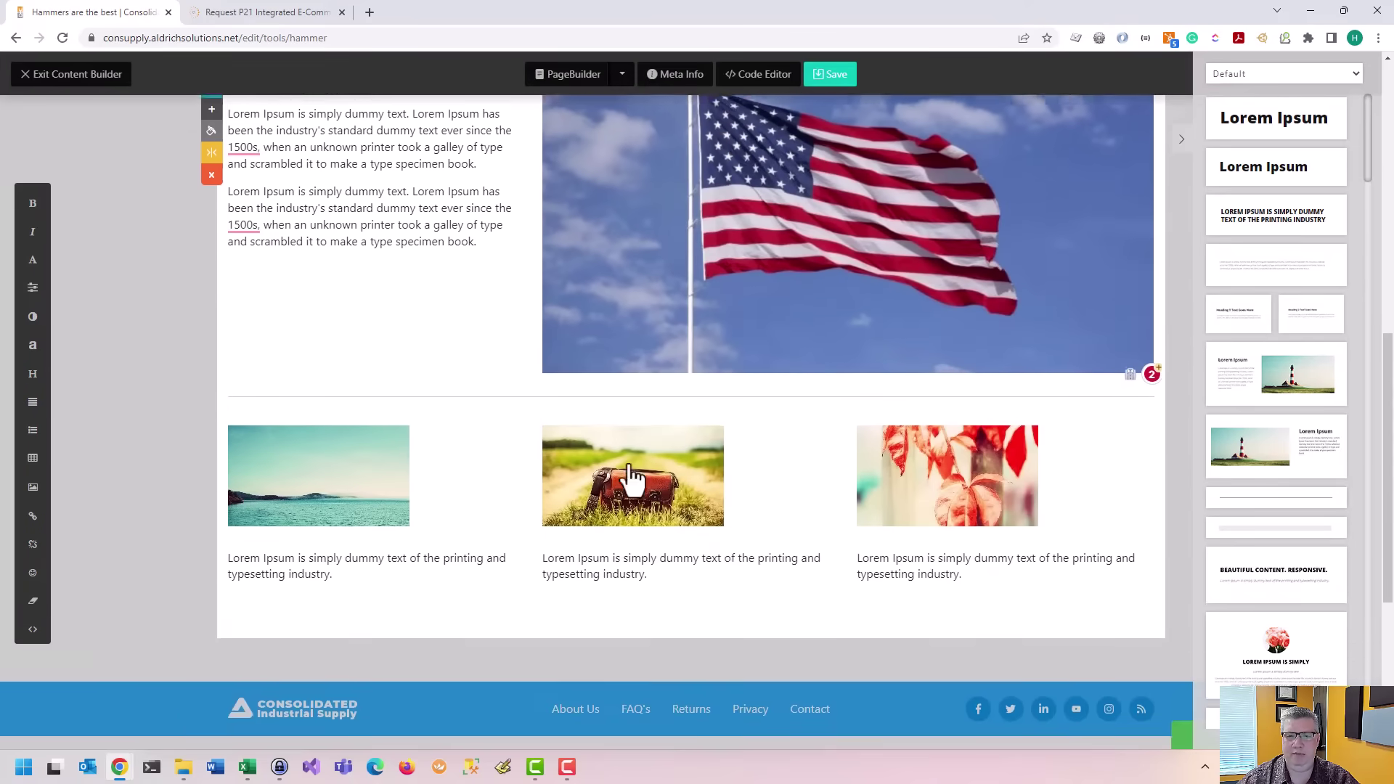
scroll(631, 482, up, 4)
click(401, 378)
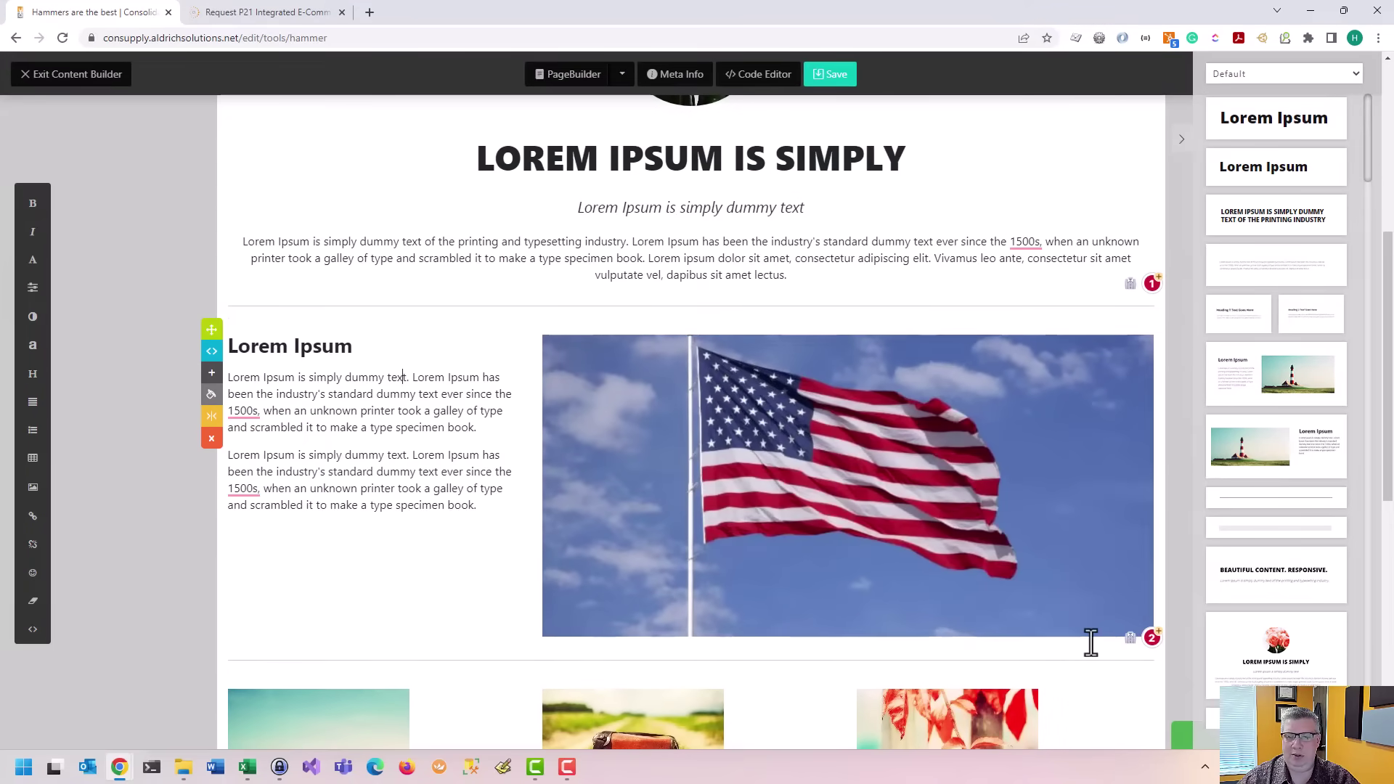
scroll(1088, 644, down, 3)
scroll(1090, 641, up, 8)
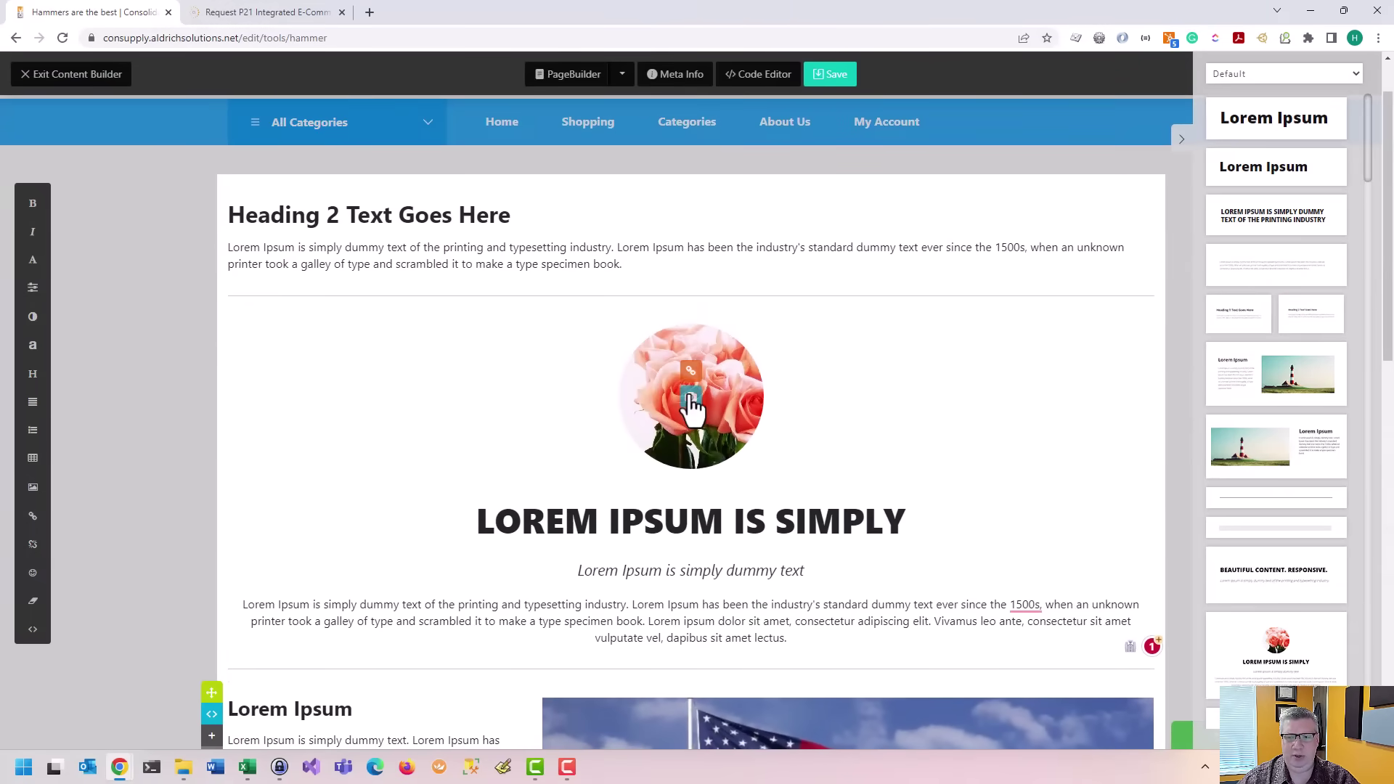
drag(475, 522, 912, 524)
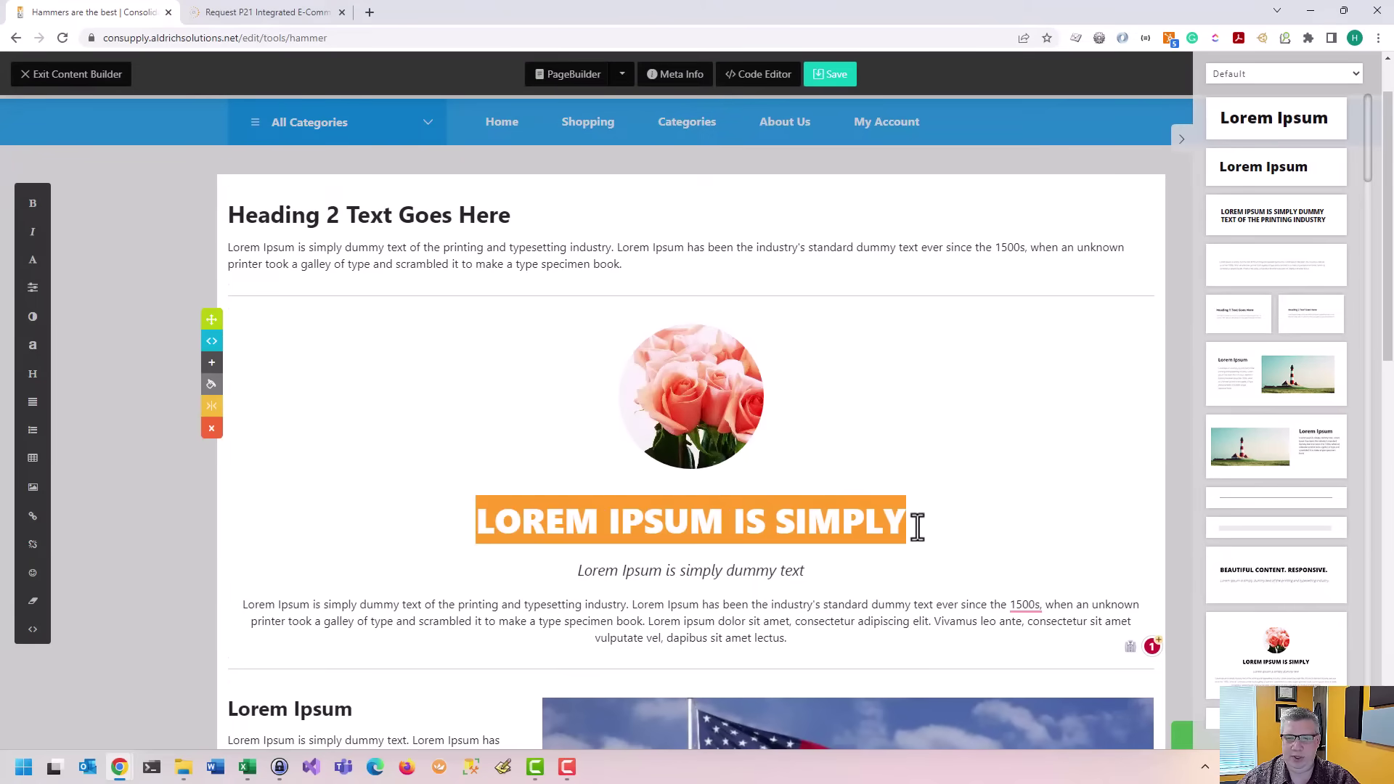
click(211, 387)
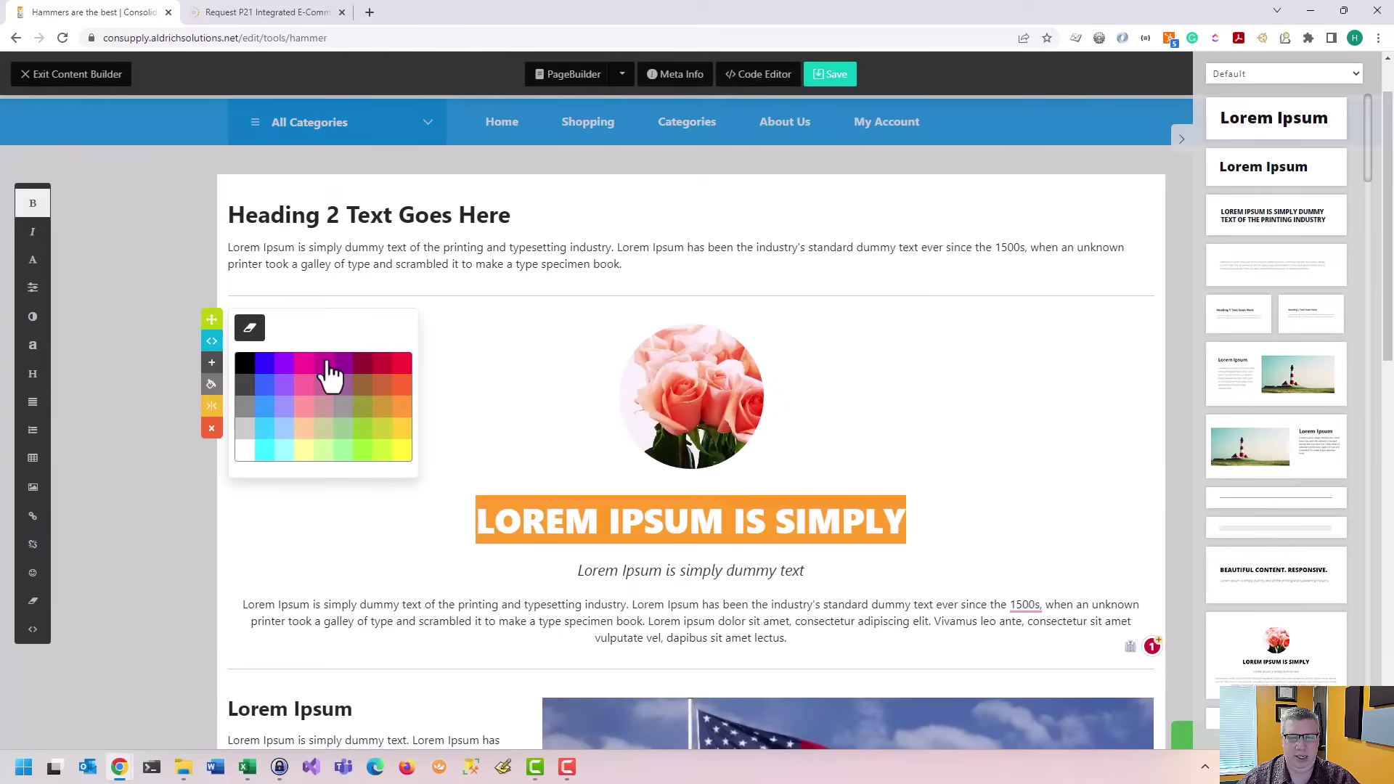
click(363, 367)
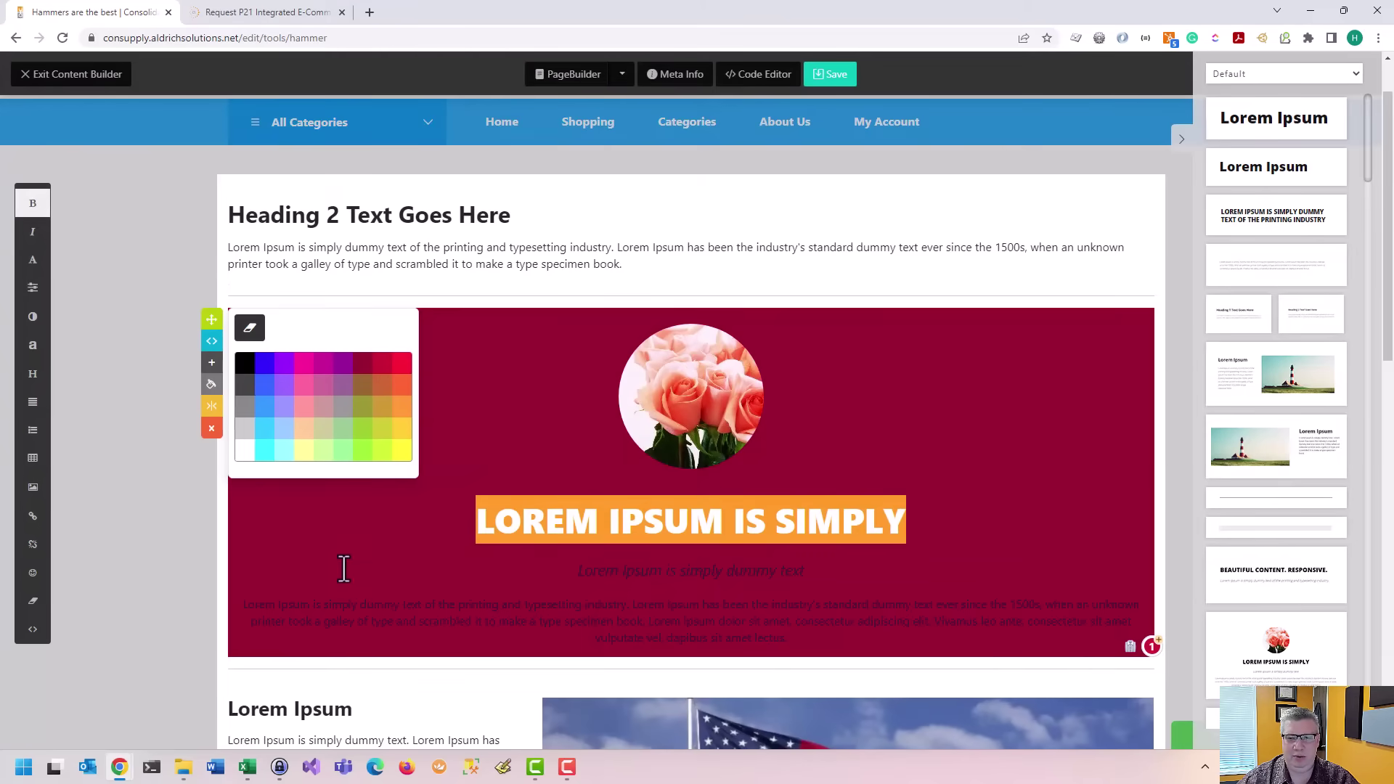
Step: Set the text color of the "LOREM IPSUM IS SIMPLY" heading to yellow, rgb(255, 255, 51)
click(566, 521)
drag(486, 519, 890, 526)
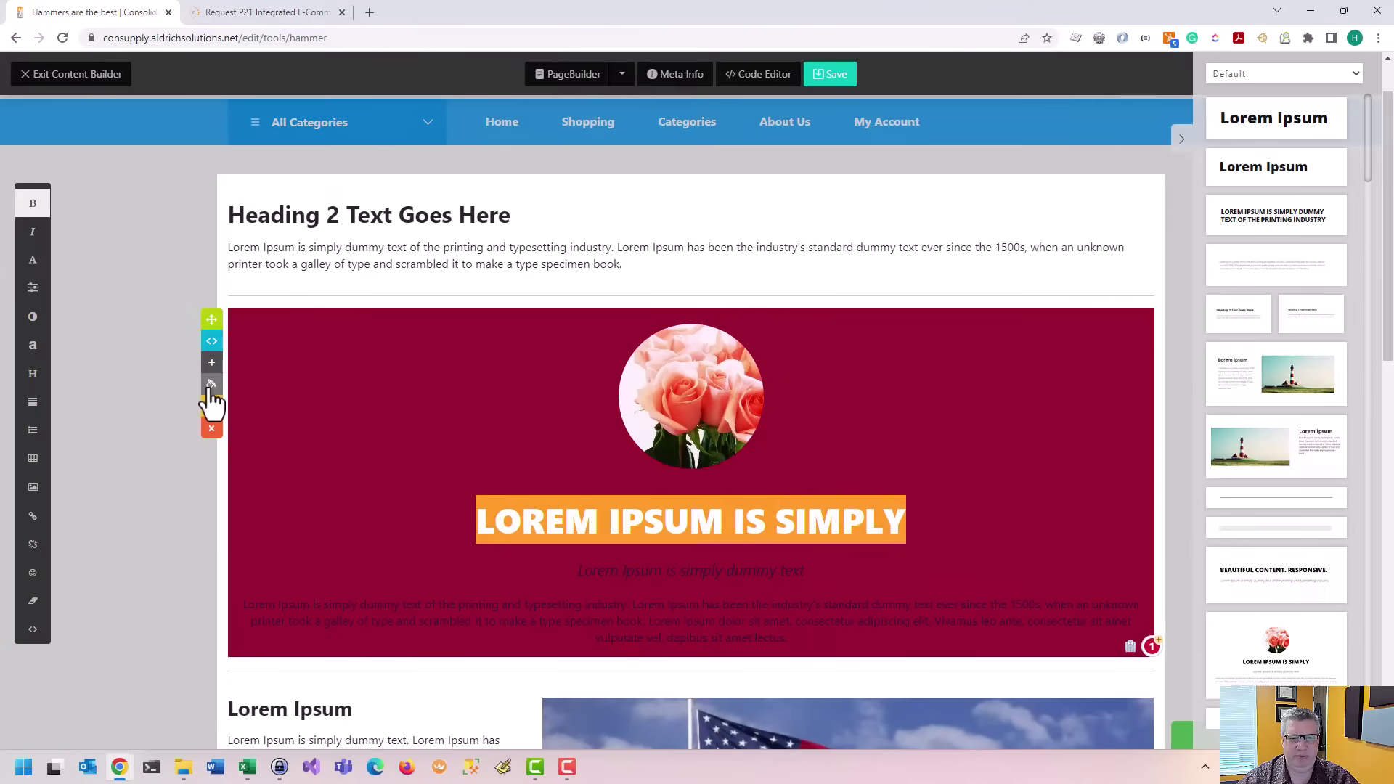
click(32, 316)
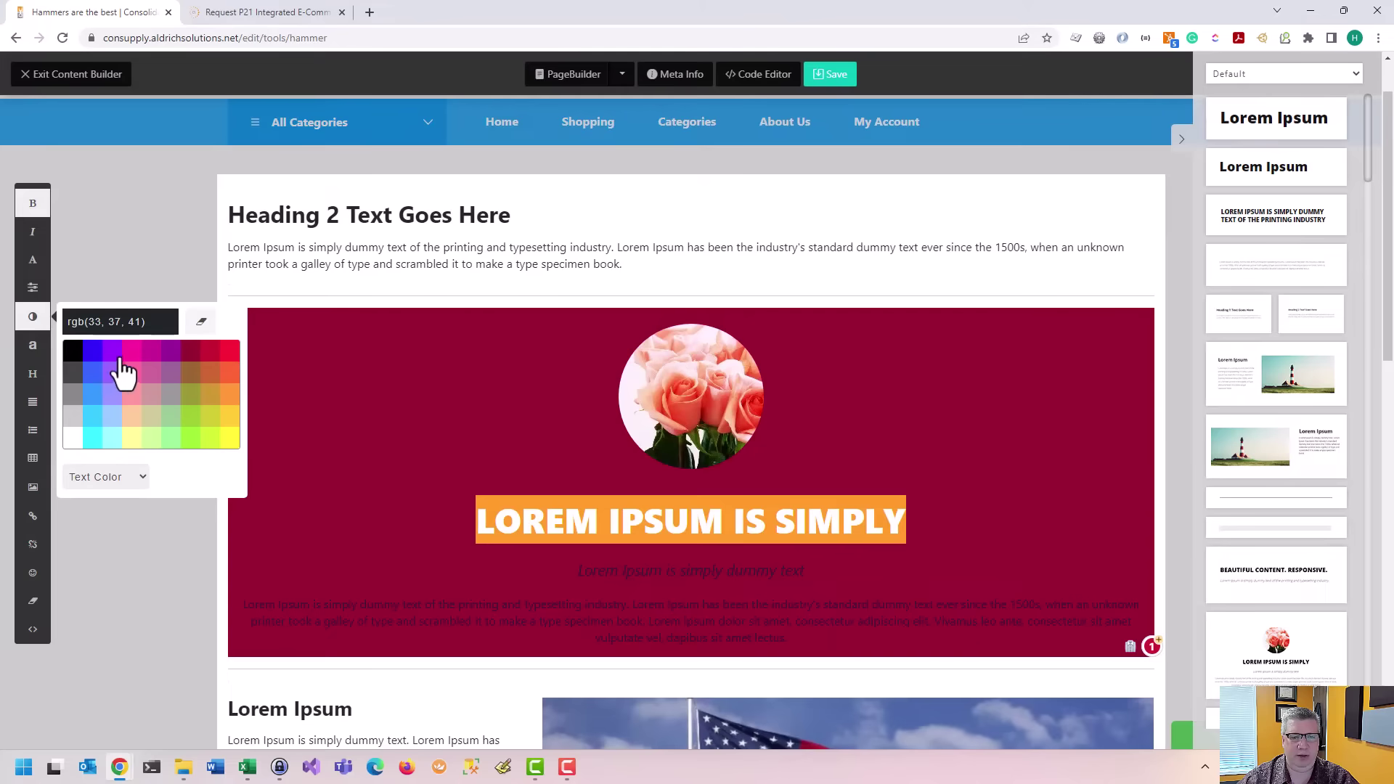
click(230, 439)
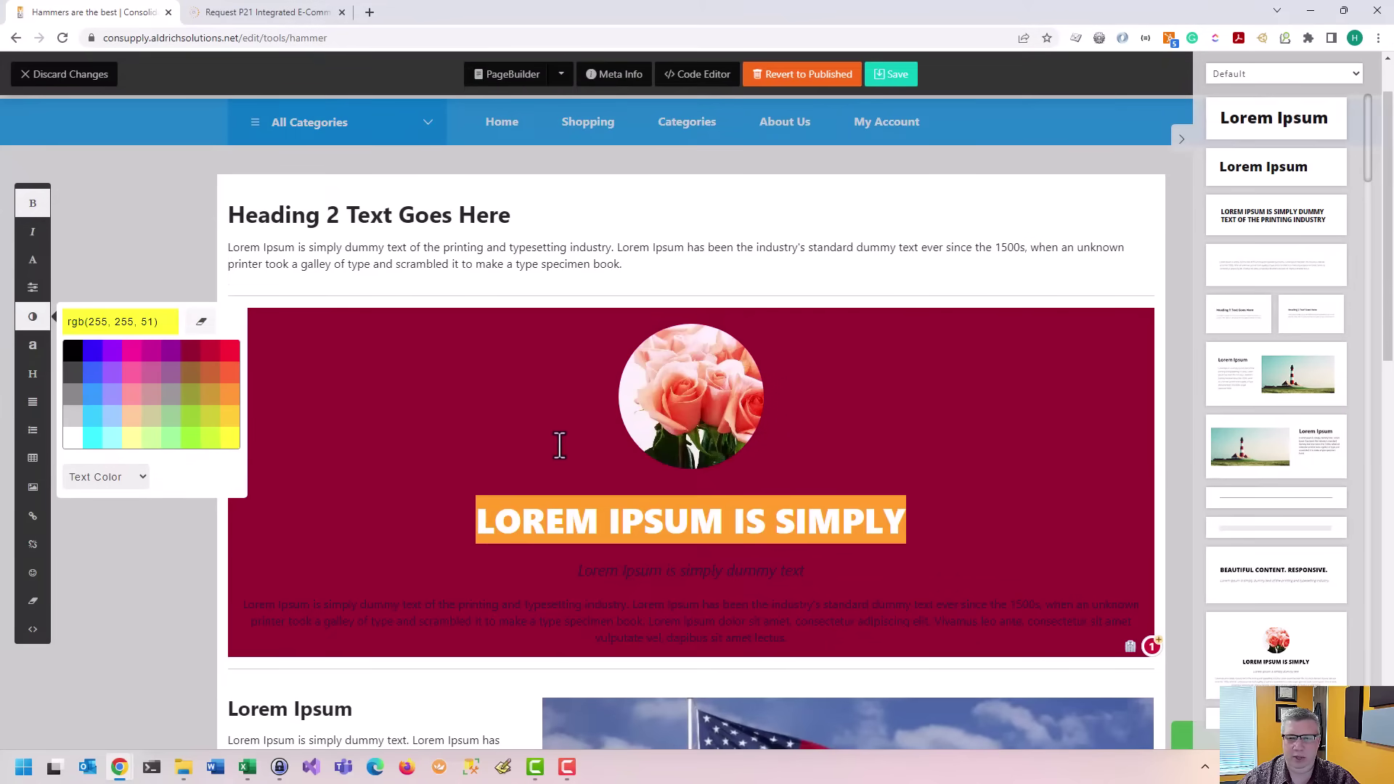
click(476, 435)
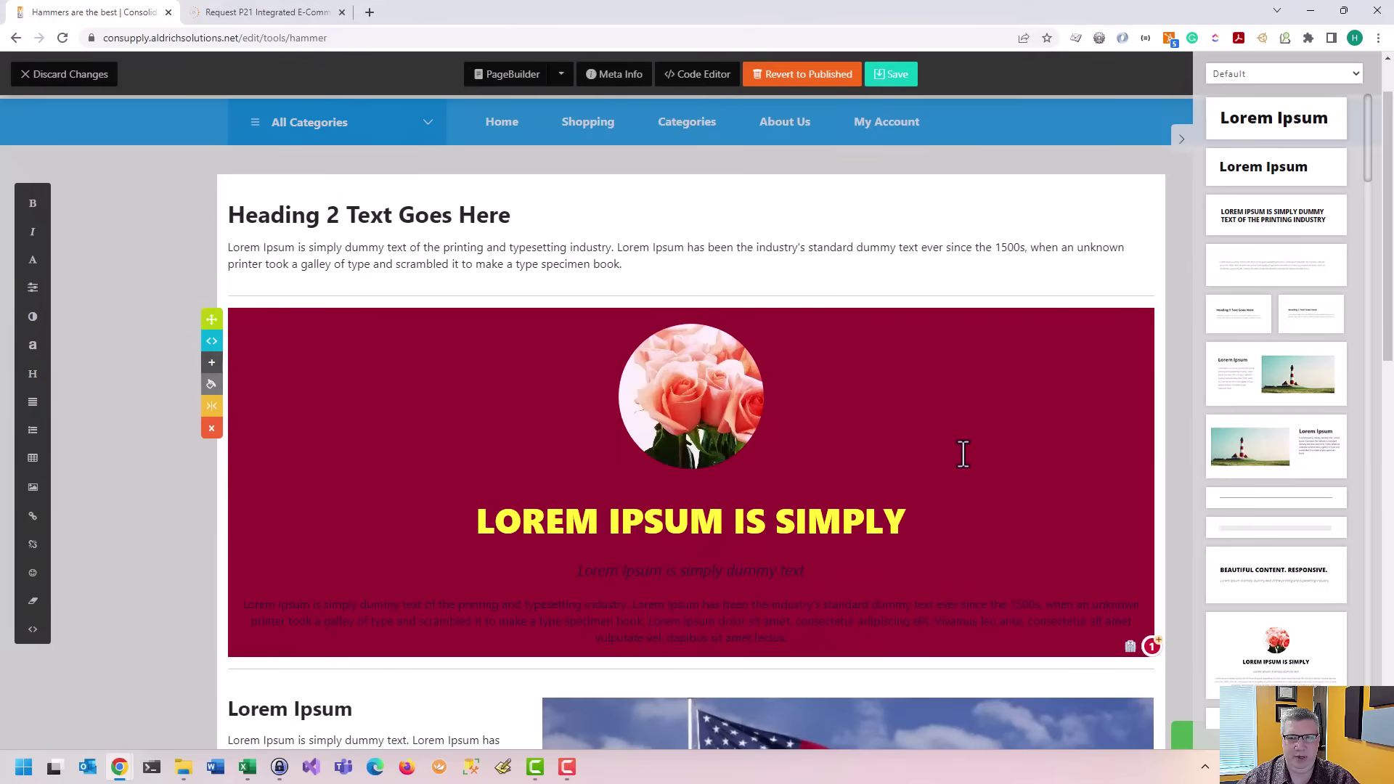
Step: Revert the hammer page to its published version, discarding the restyling
click(803, 77)
click(782, 560)
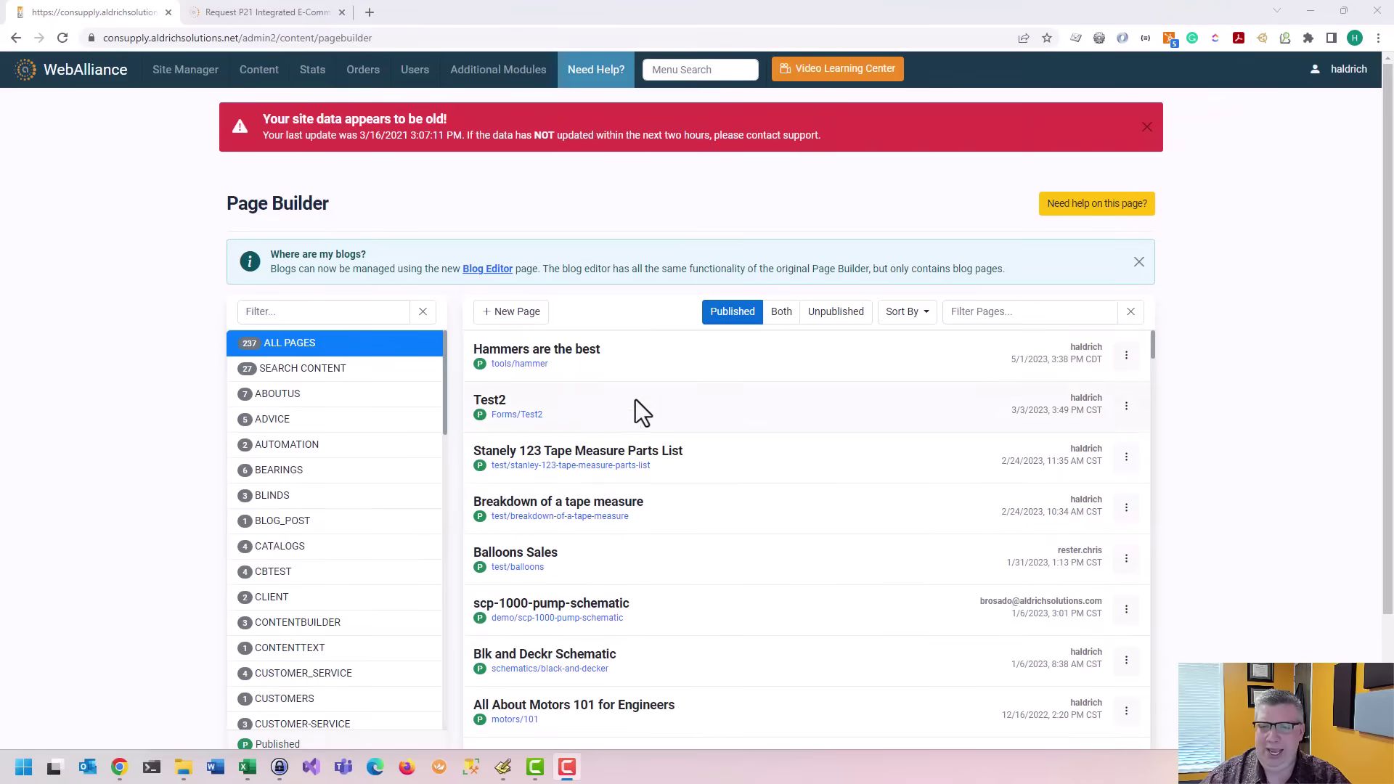
Step: Open the published tools/hammer page from the Page Builder list and start editing it
click(904, 314)
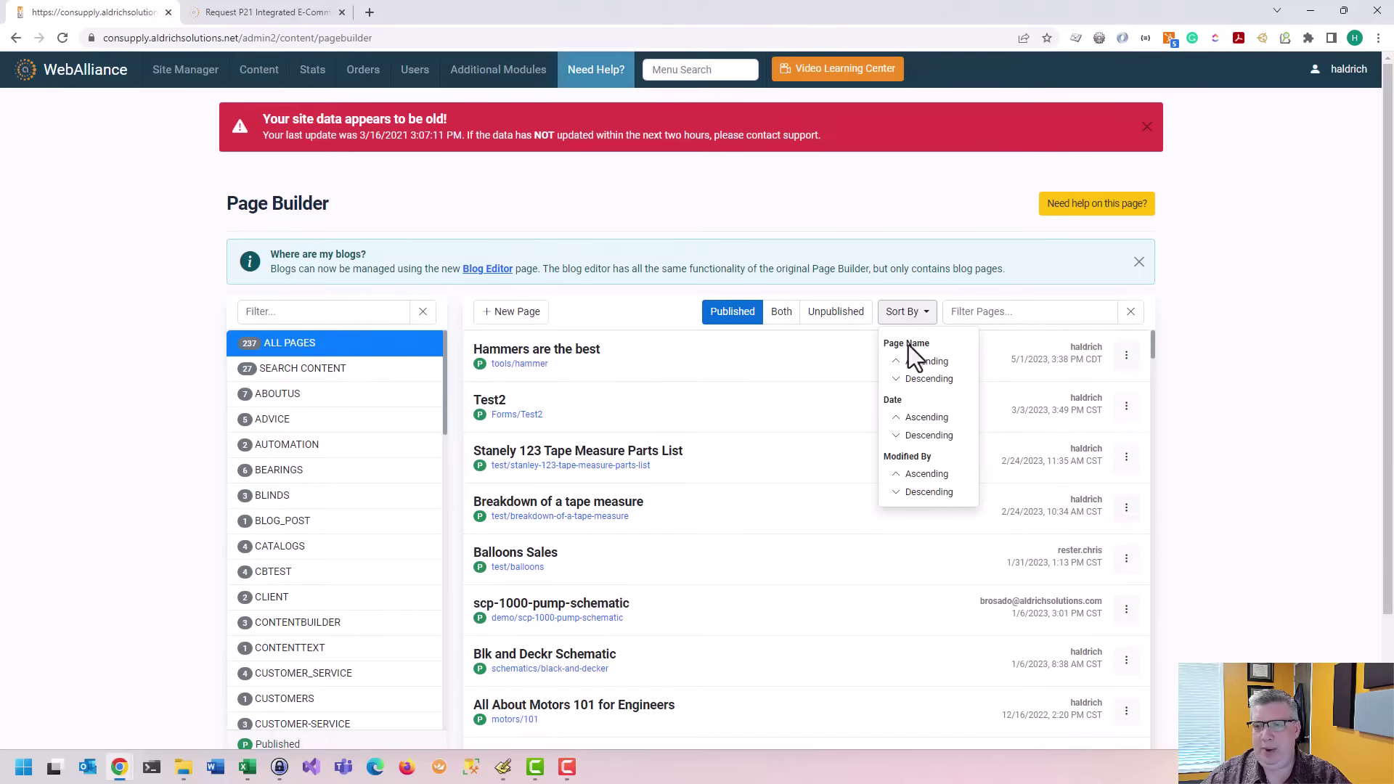
click(519, 364)
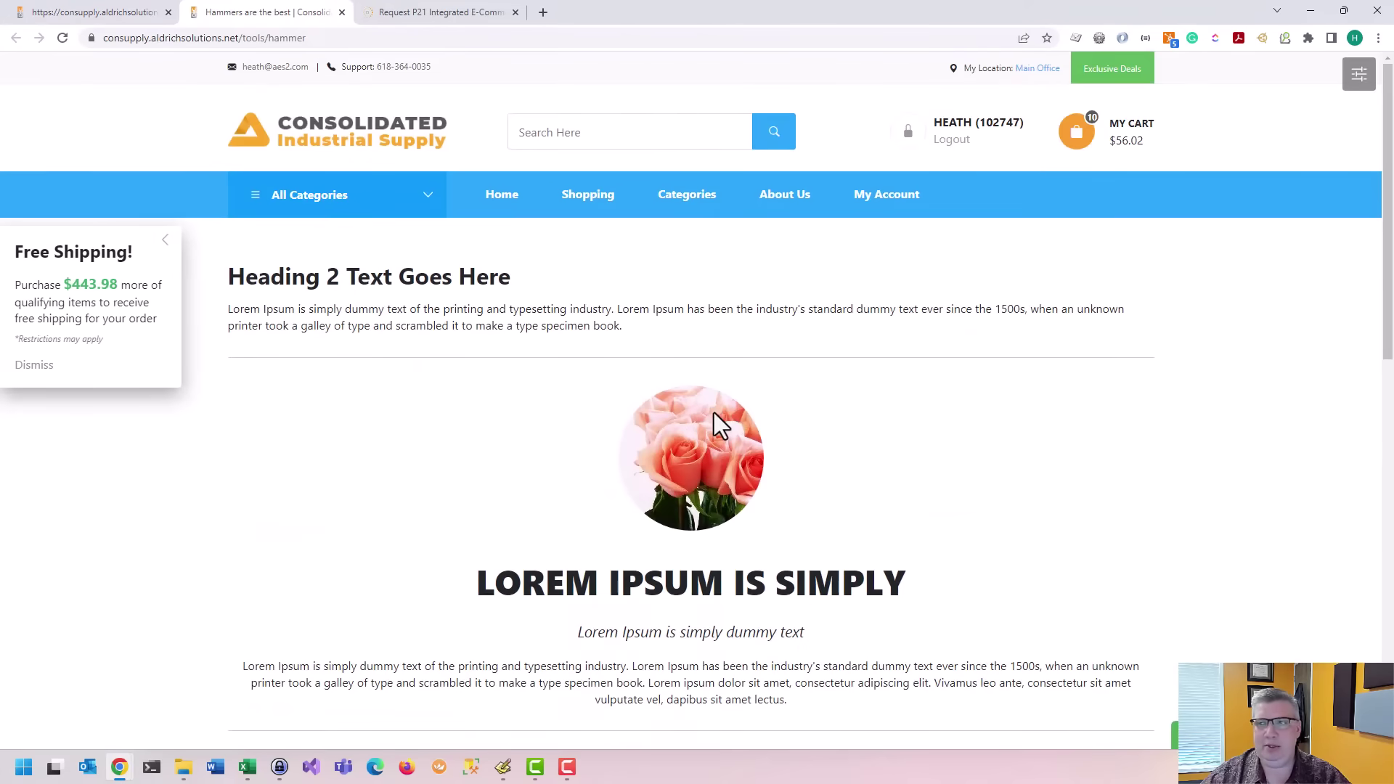
click(1357, 75)
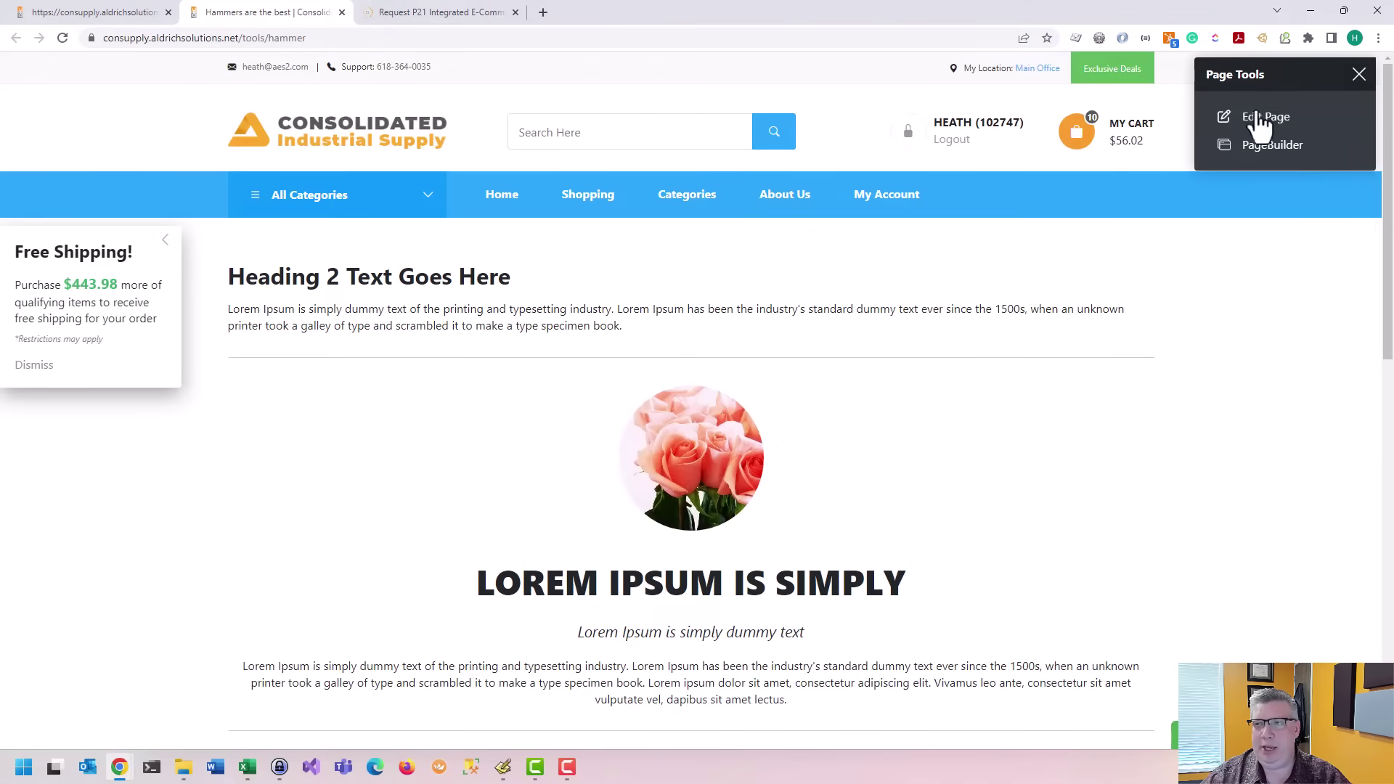
click(1257, 125)
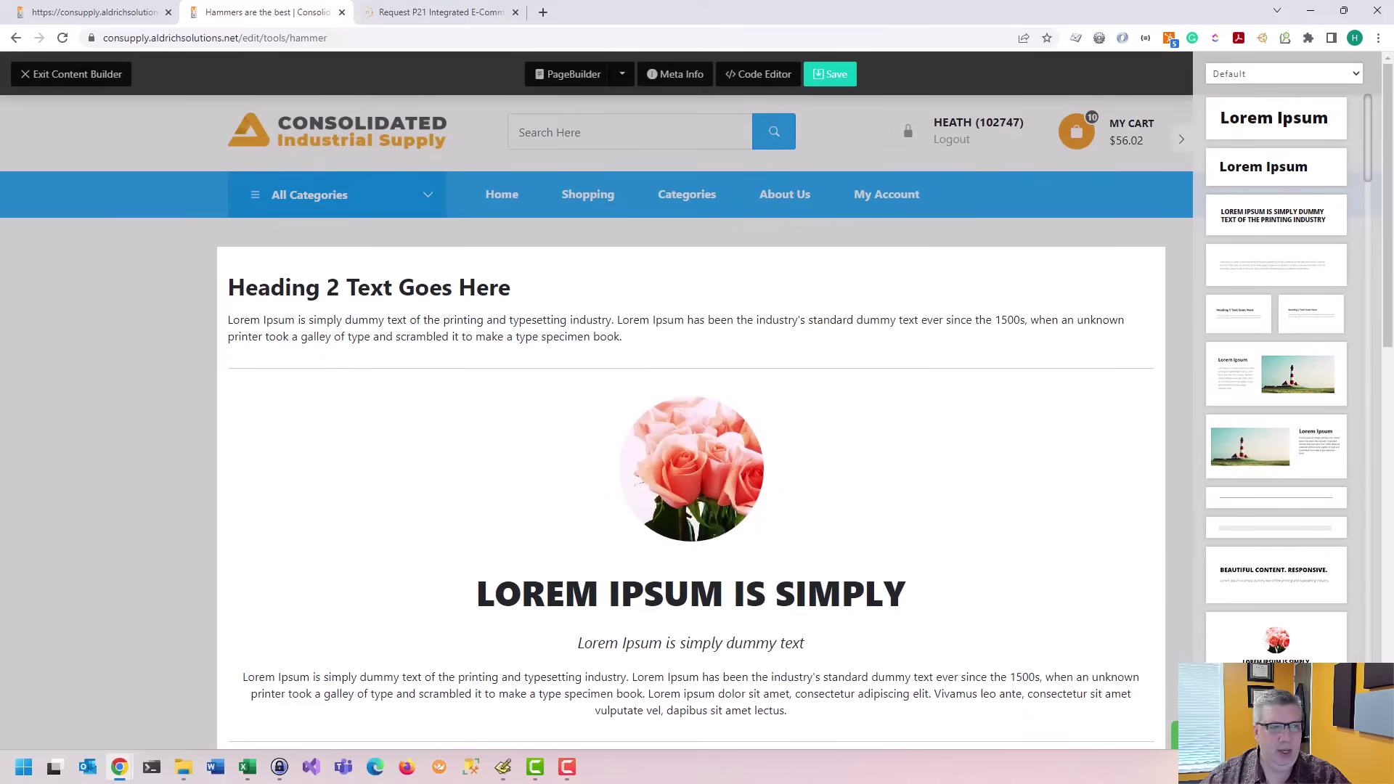
Step: Replace the paragraph under "Heading 2 Text Goes Here" with the copied text on the origins of the Stars and Stripes
key(alt+Tab)
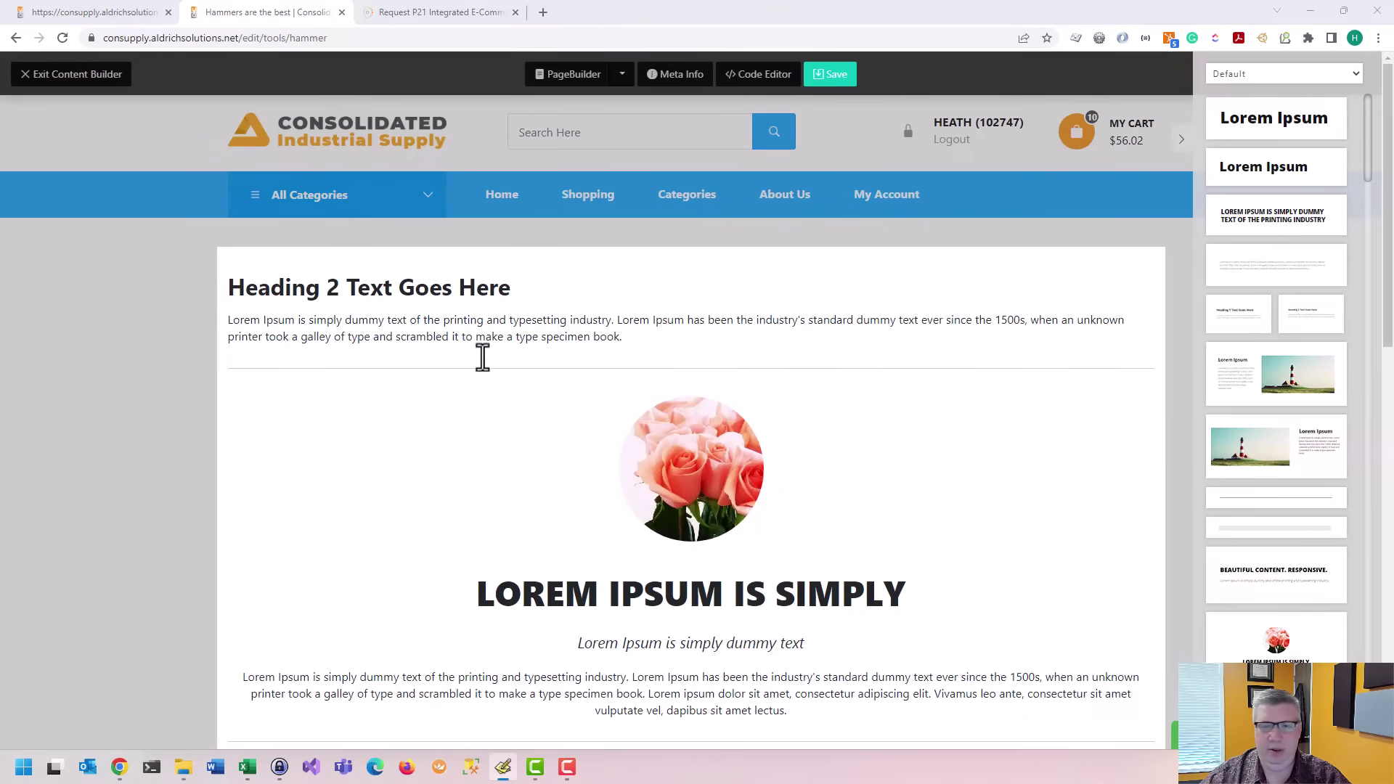
click(226, 321)
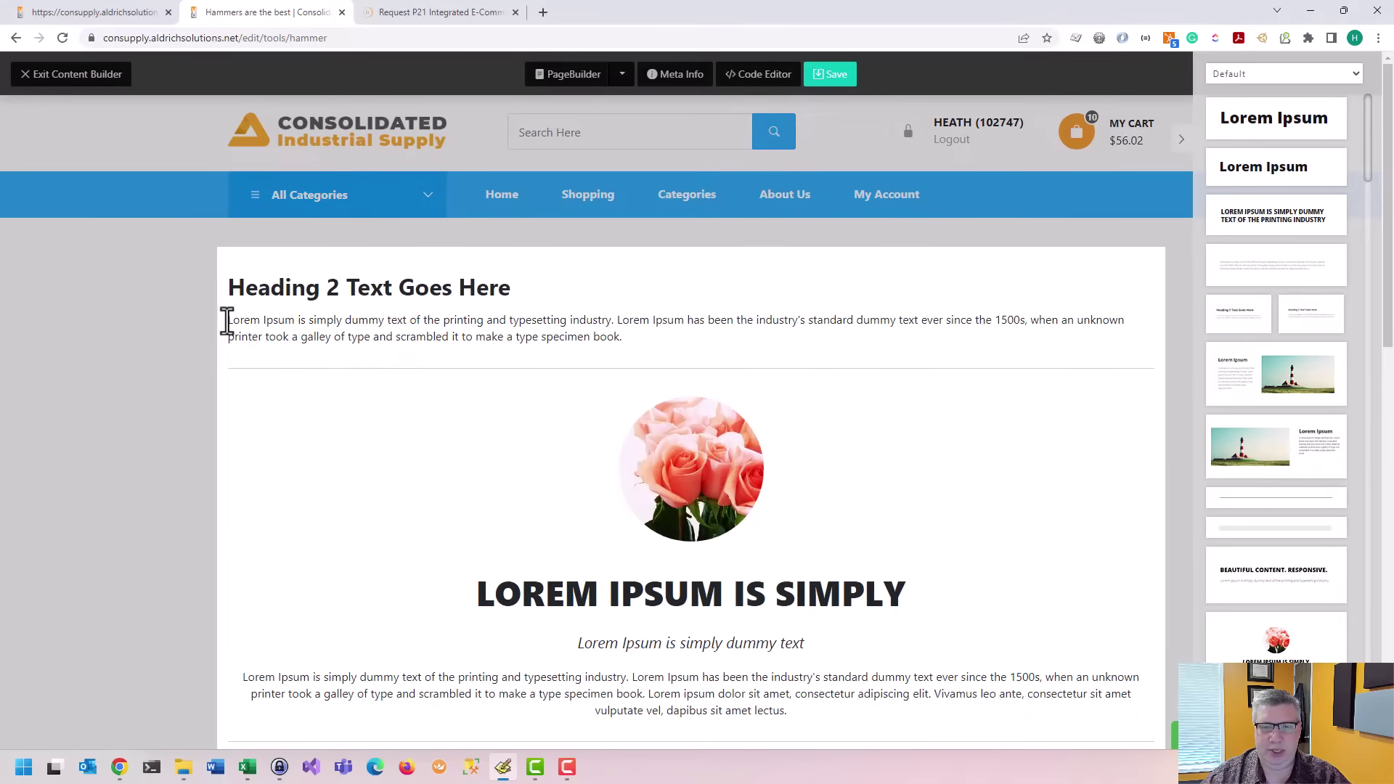
triple_click(553, 333)
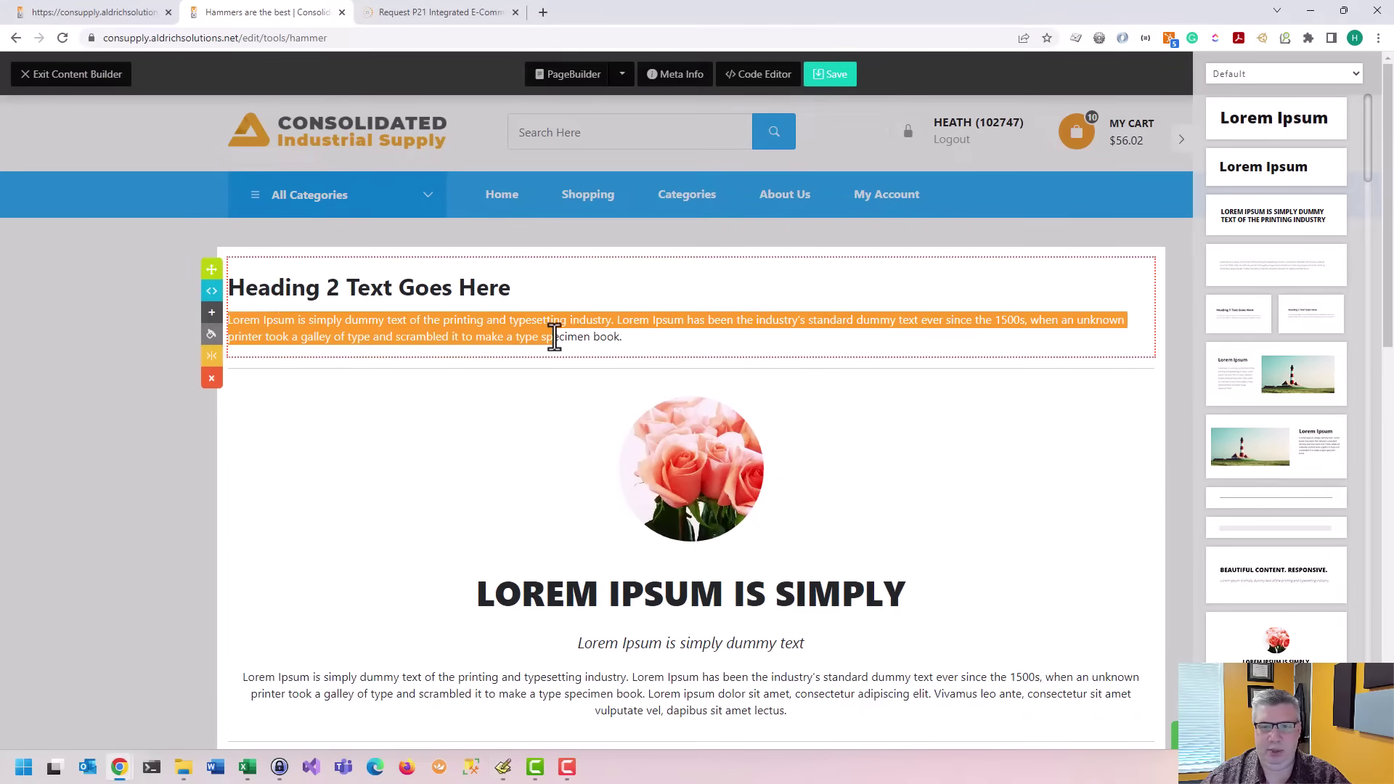
right_click(601, 334)
click(639, 407)
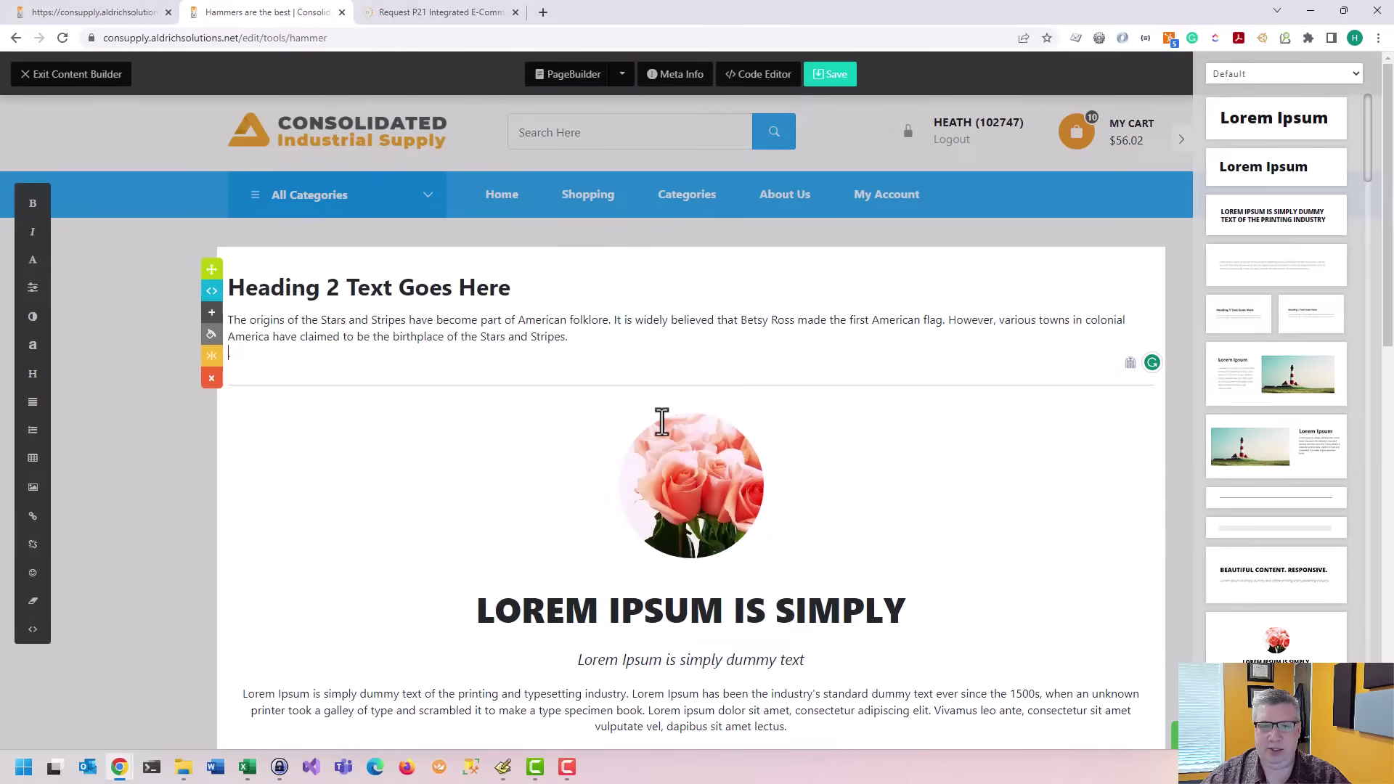
Step: Replace the two paragraphs beside the lighthouse image with the copied text on June 14, 1777 and the Declaration of Independence
scroll(917, 471, down, 3)
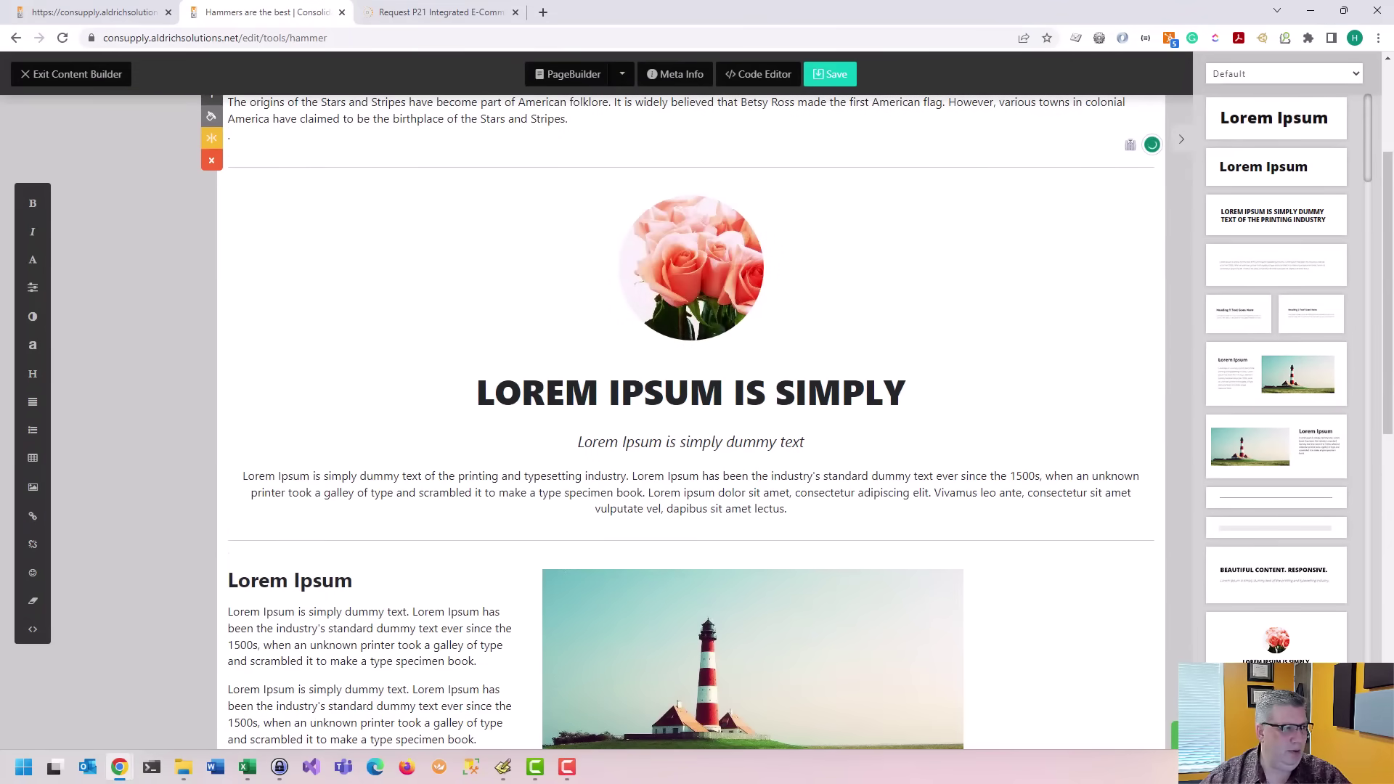
key(alt+Tab)
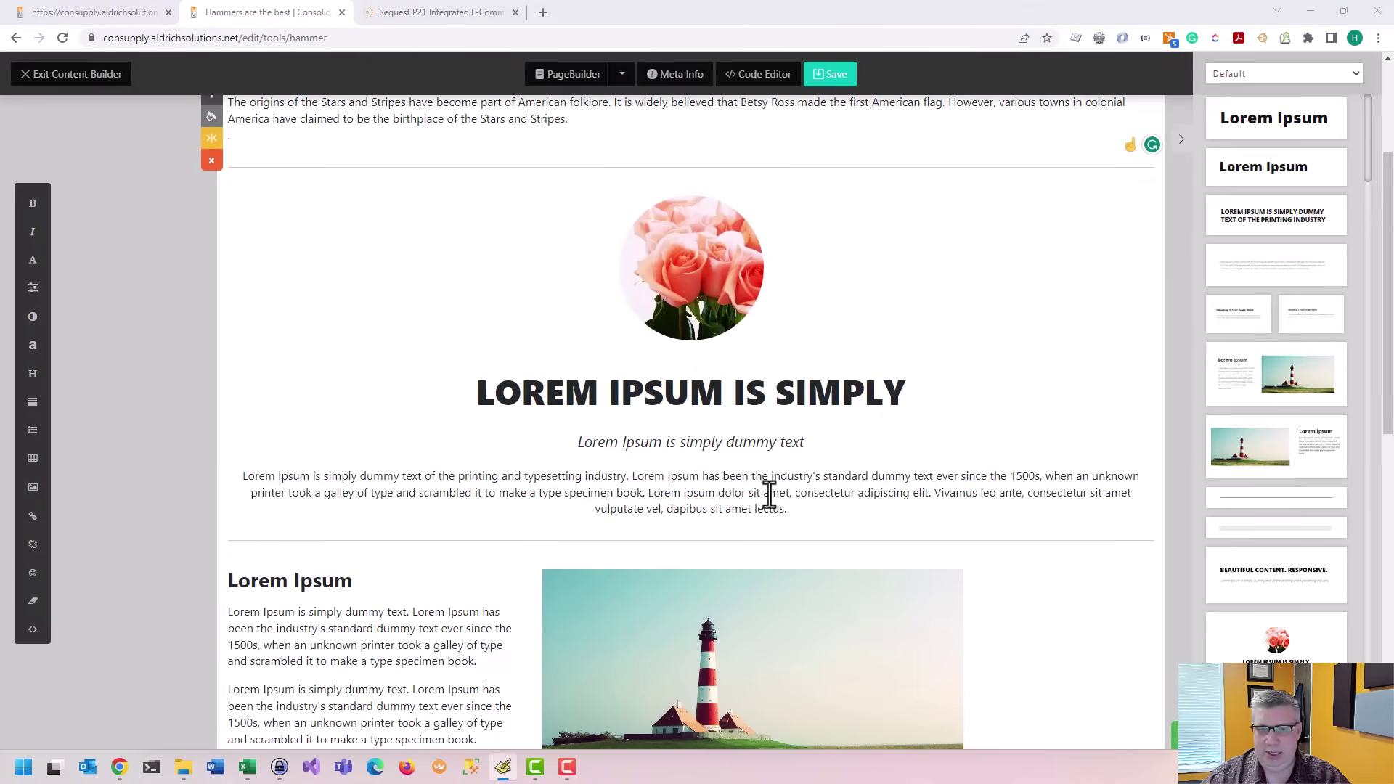
drag(795, 508, 251, 485)
scroll(411, 463, down, 4)
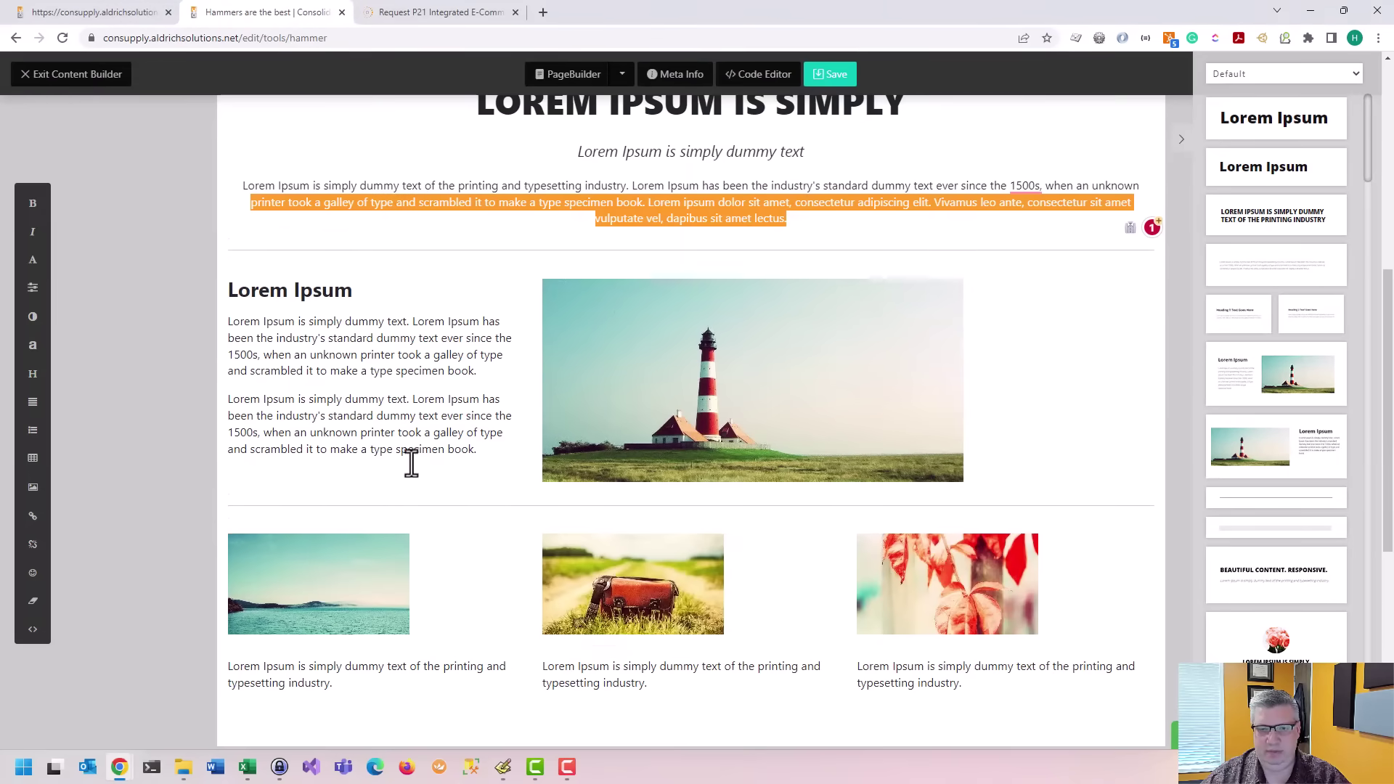
drag(480, 456, 228, 323)
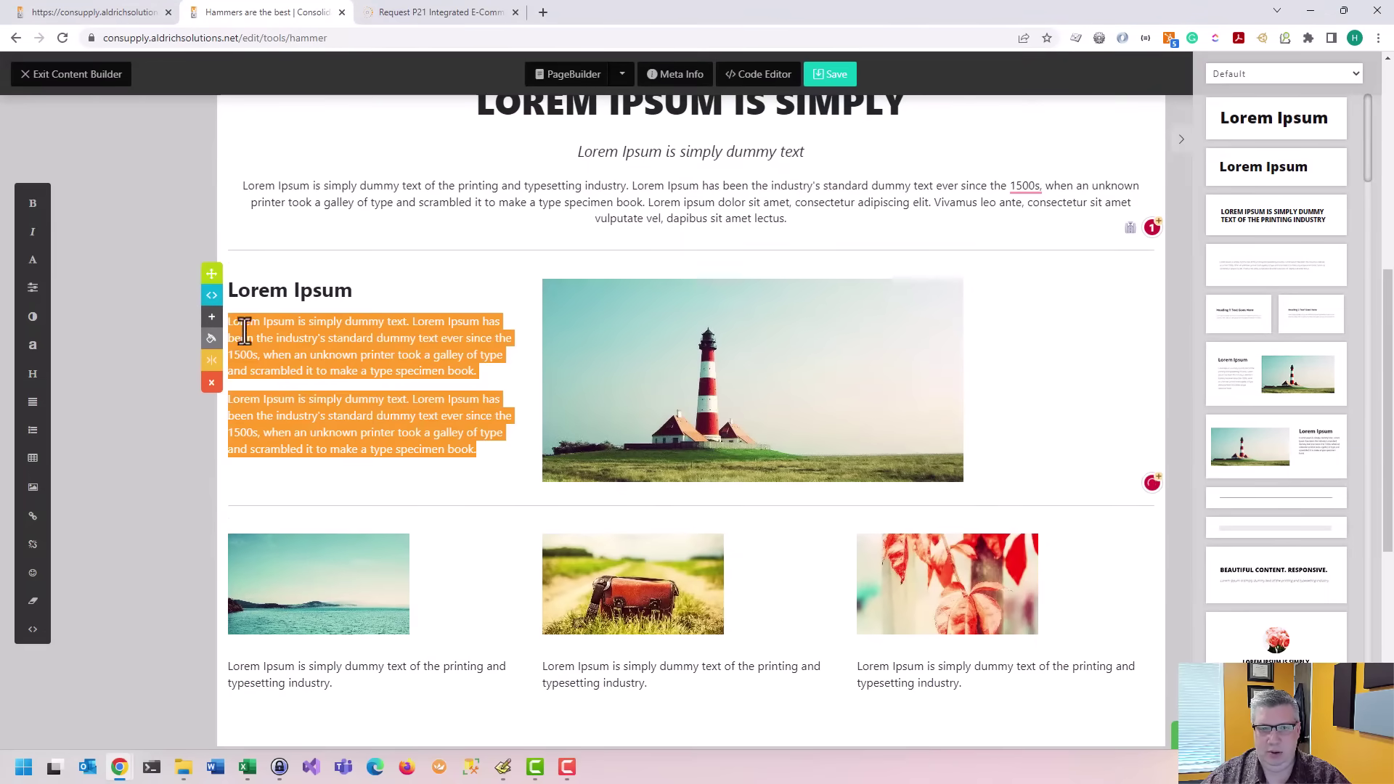
right_click(285, 337)
click(354, 409)
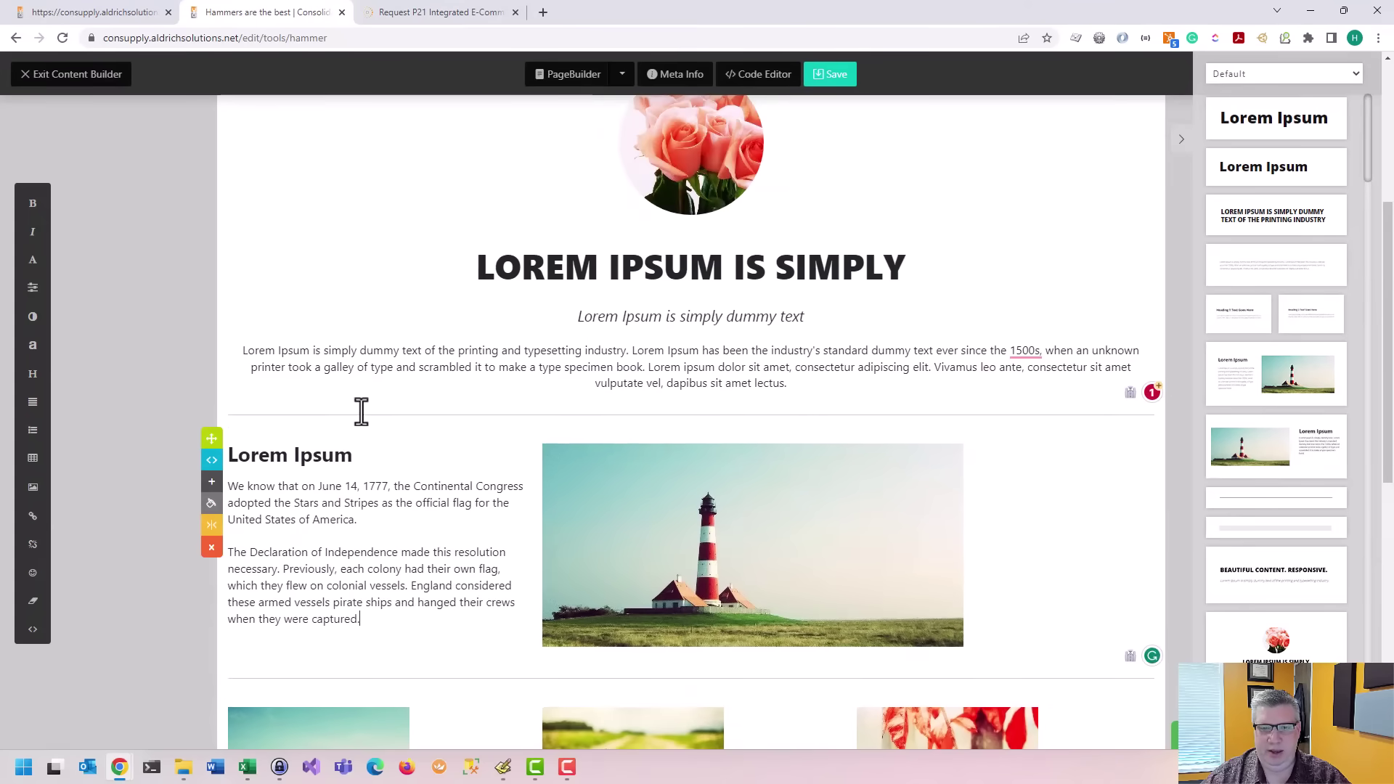
Step: Change the "Lorem Ipsum" heading beside the lighthouse image to "American Flag"
drag(231, 458, 342, 454)
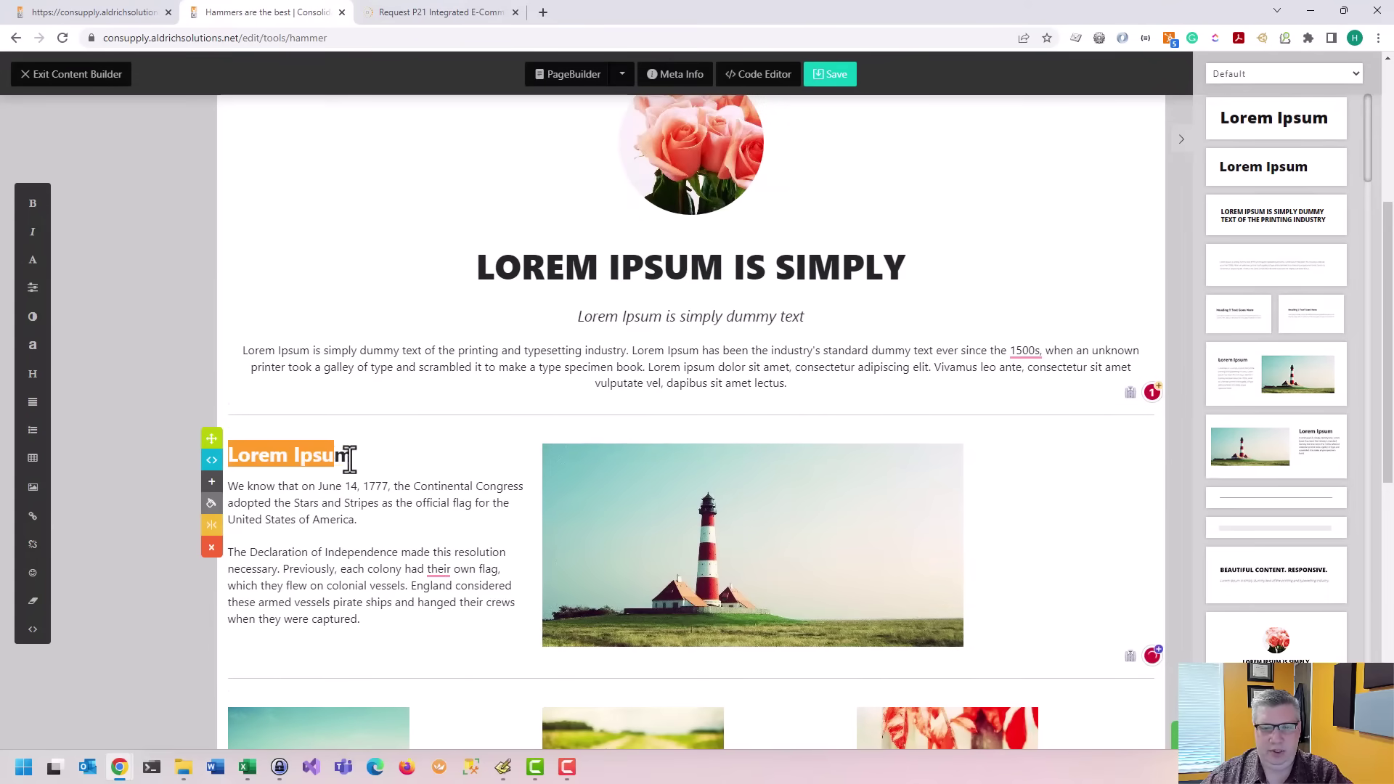
text(Americ)
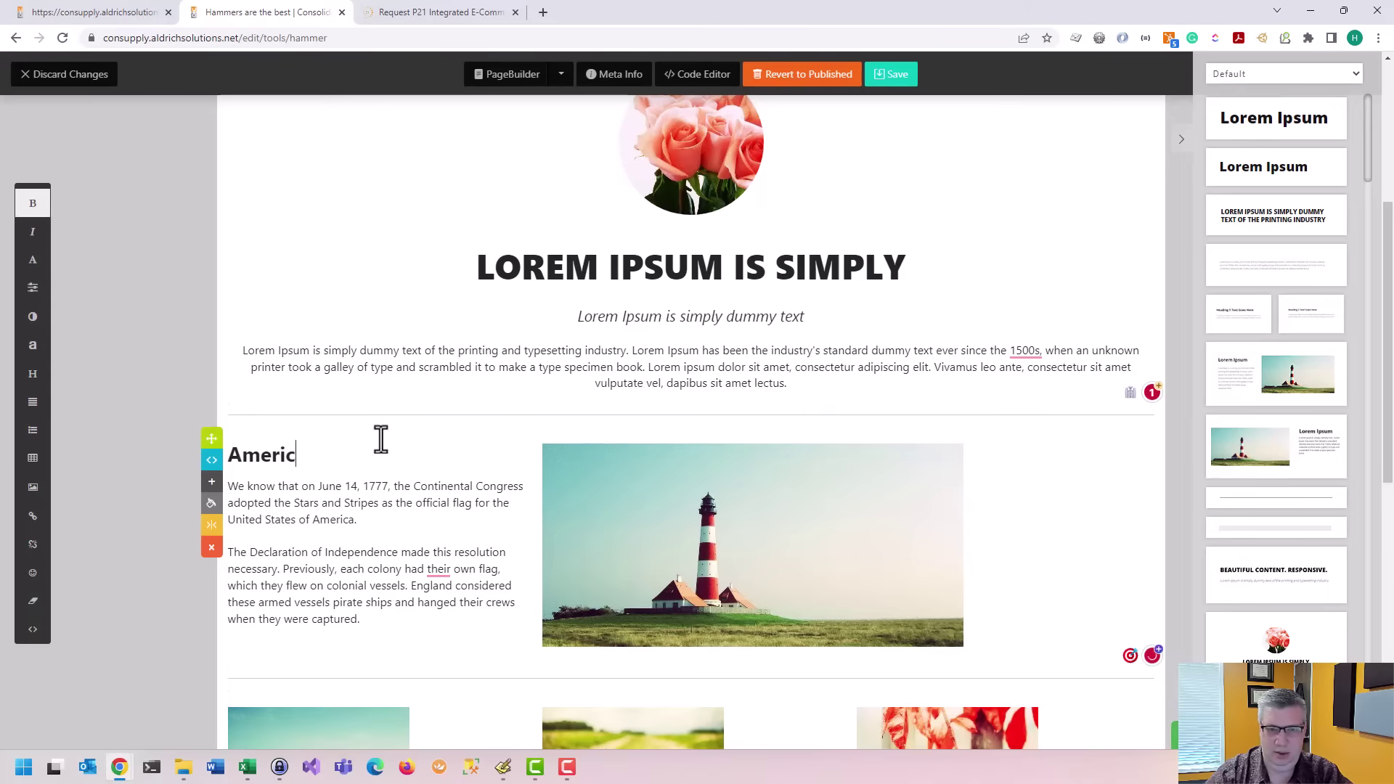
text(an Flag)
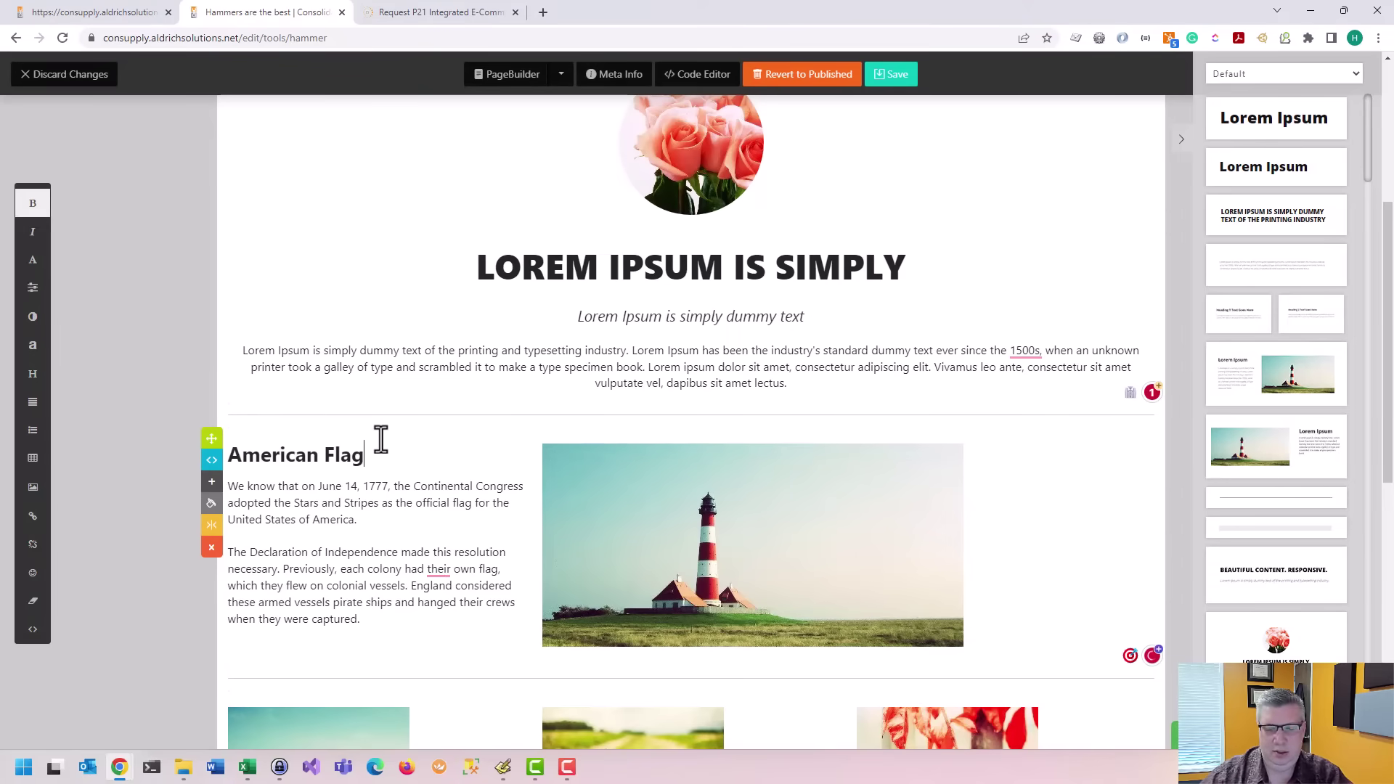
Step: Replace the lighthouse image beside the American Flag text with (4).png from the asset manager
mouse_move(693, 541)
click(755, 520)
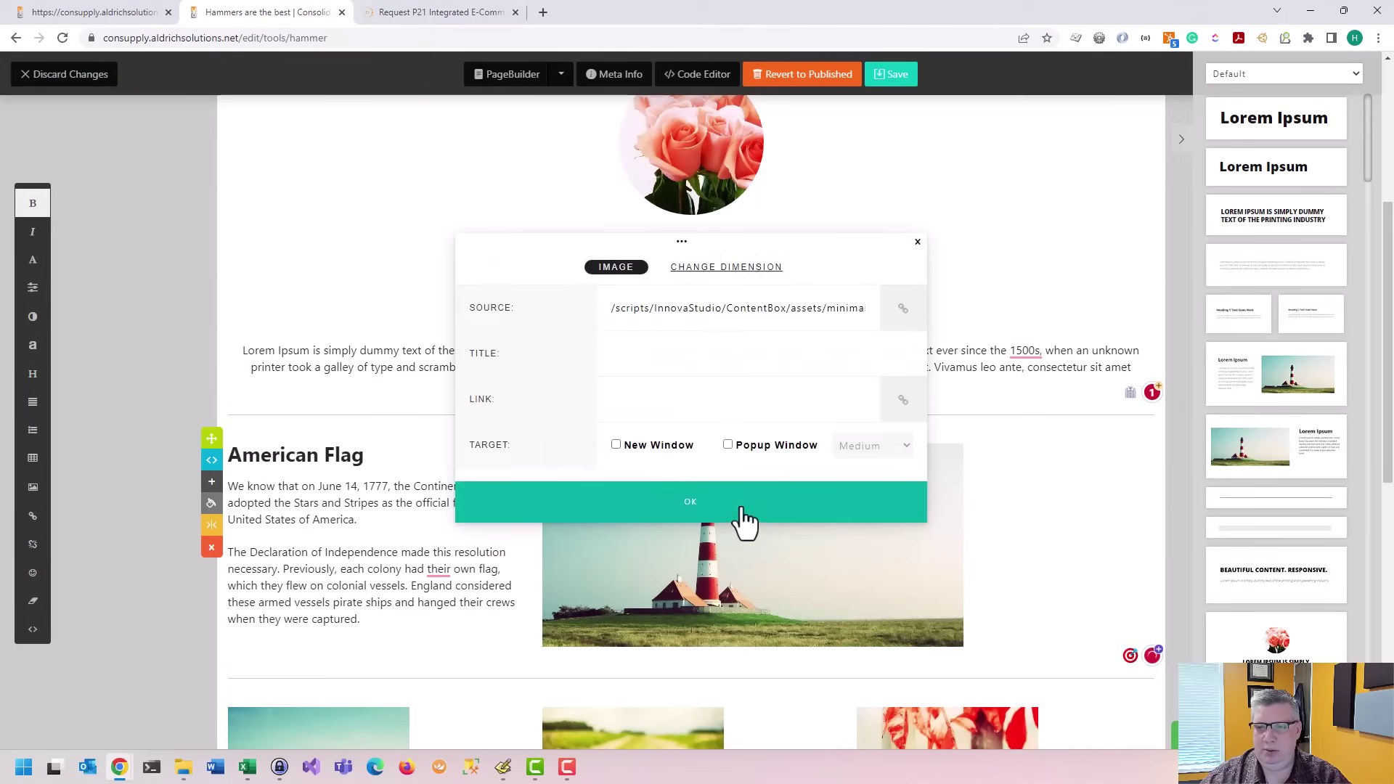
click(898, 325)
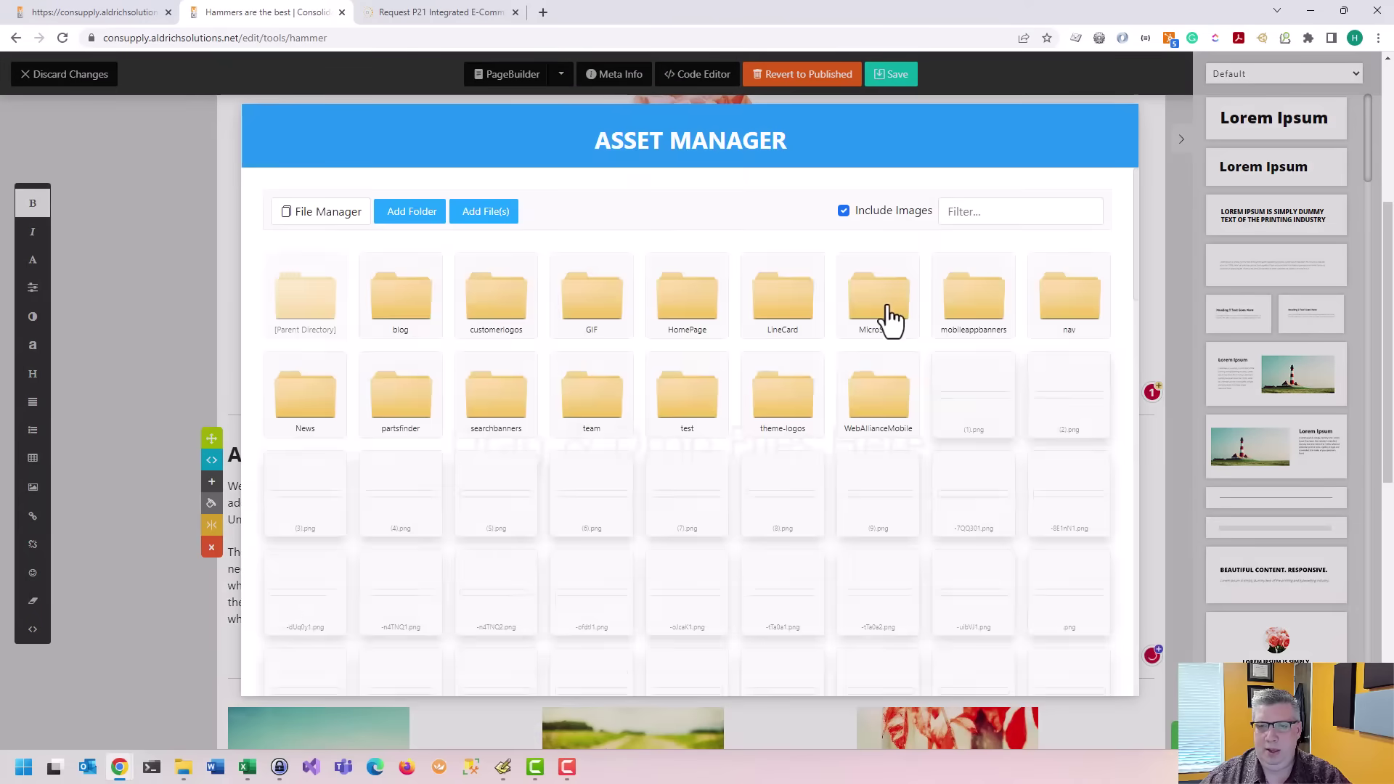
click(390, 482)
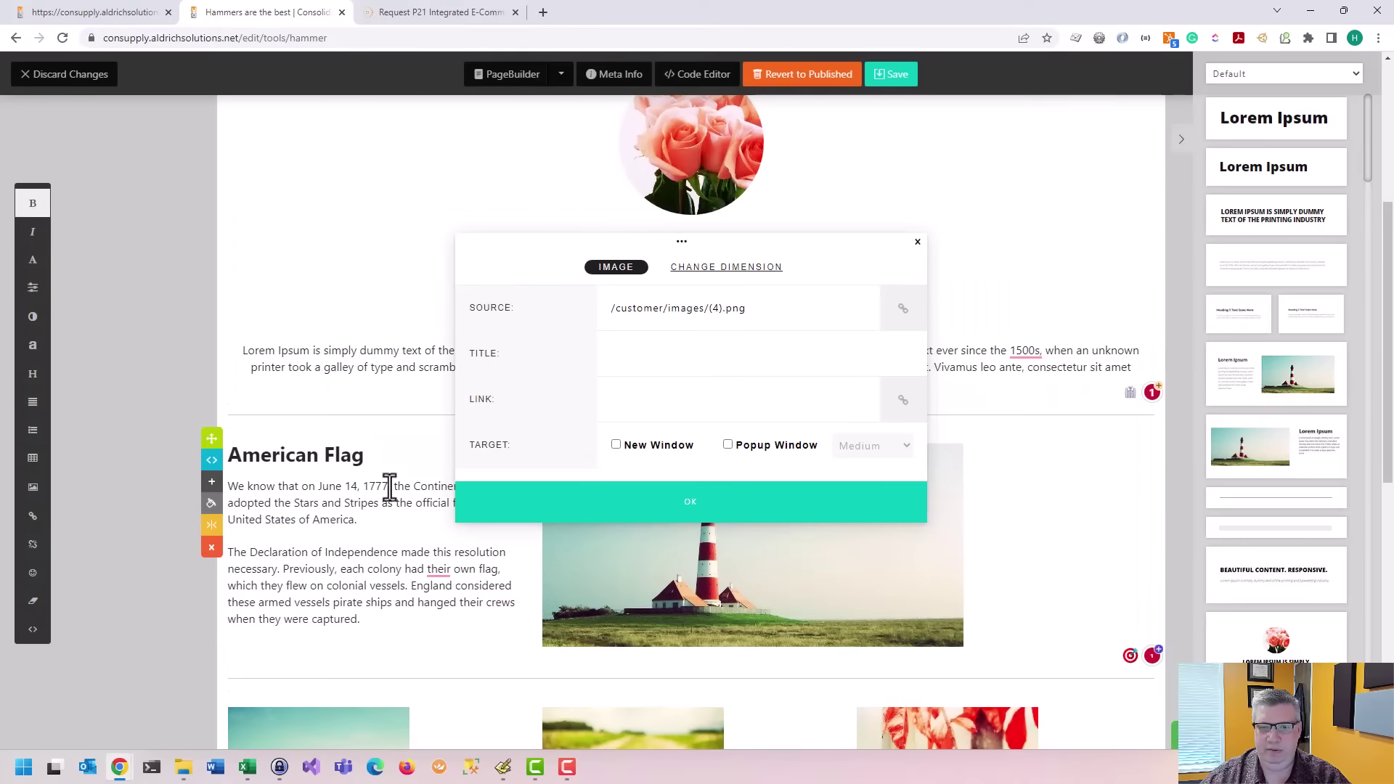
click(763, 495)
scroll(856, 566, down, 4)
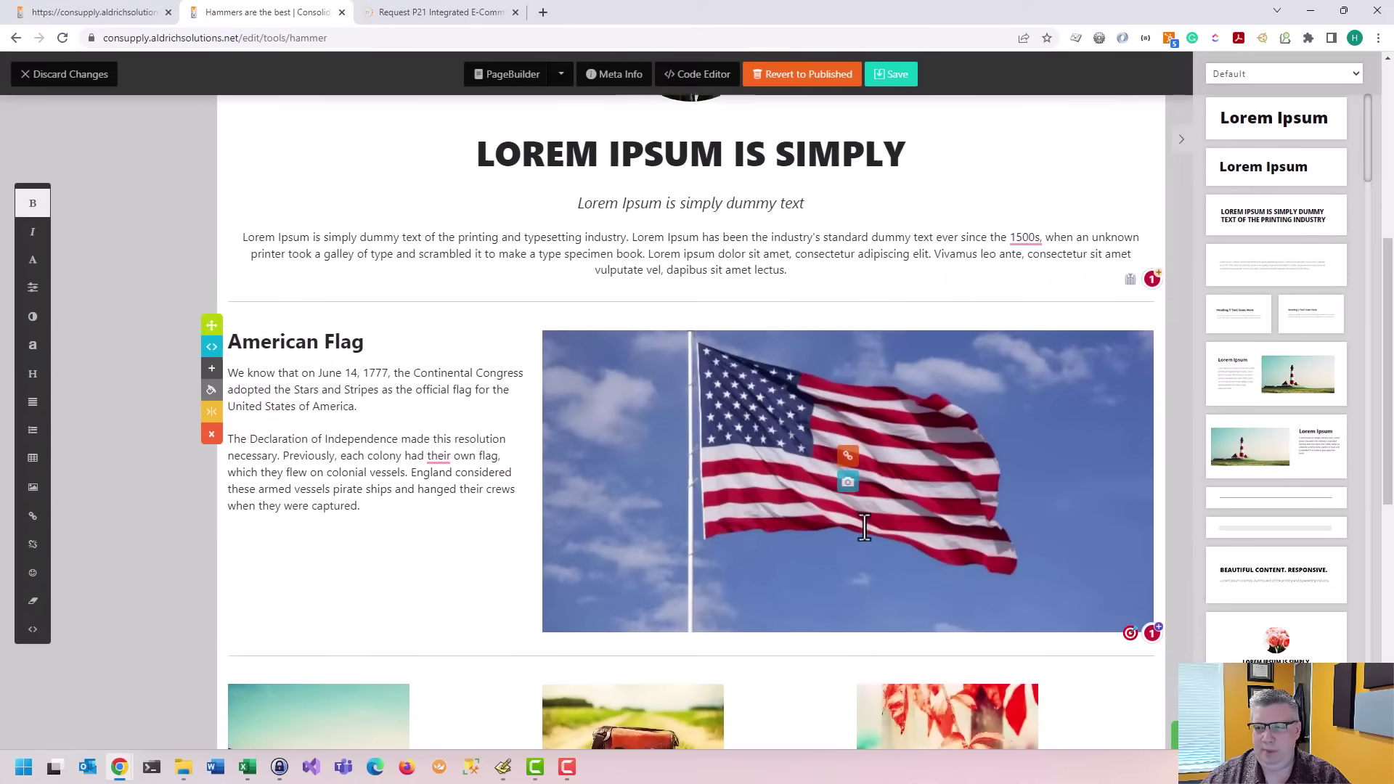
Step: Publish the edited hammer page to the site and collapse the content snippets
scroll(874, 516, up, 5)
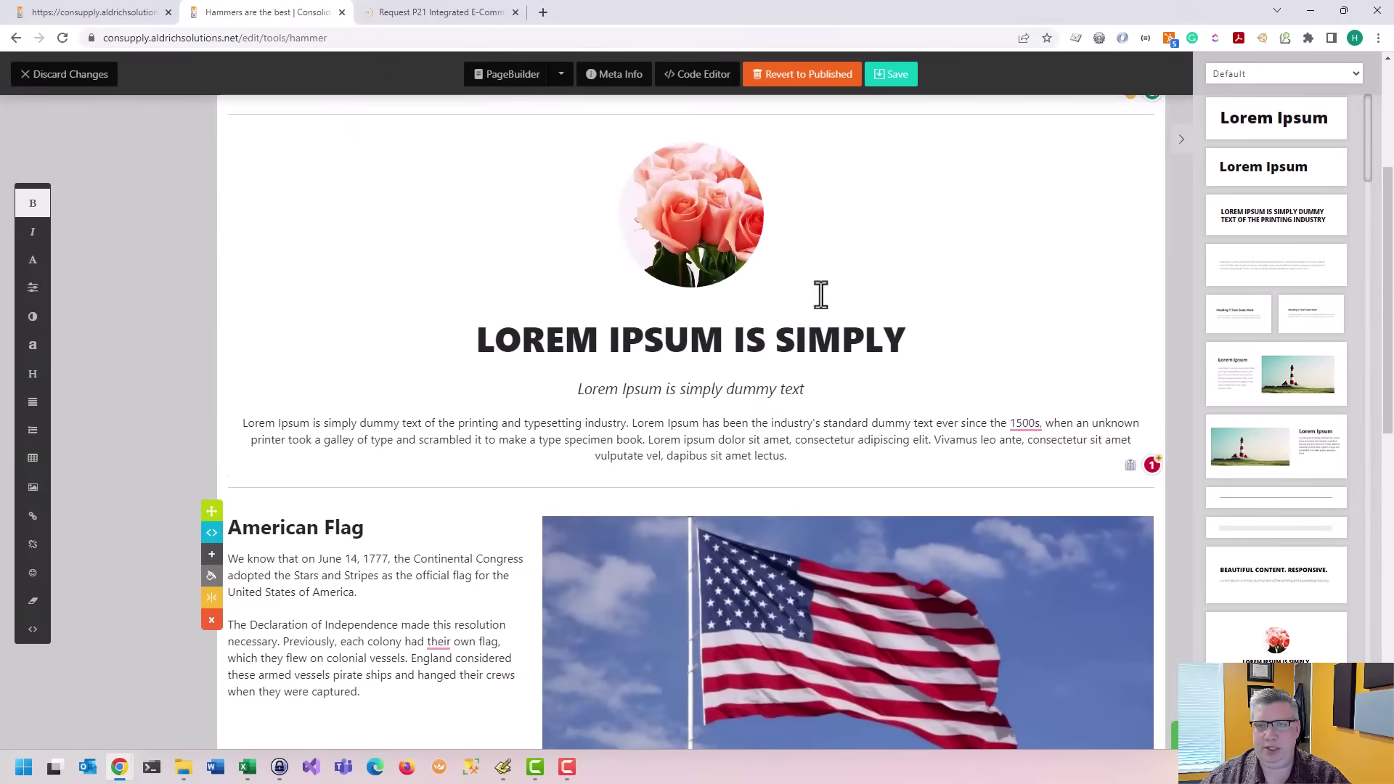
click(894, 79)
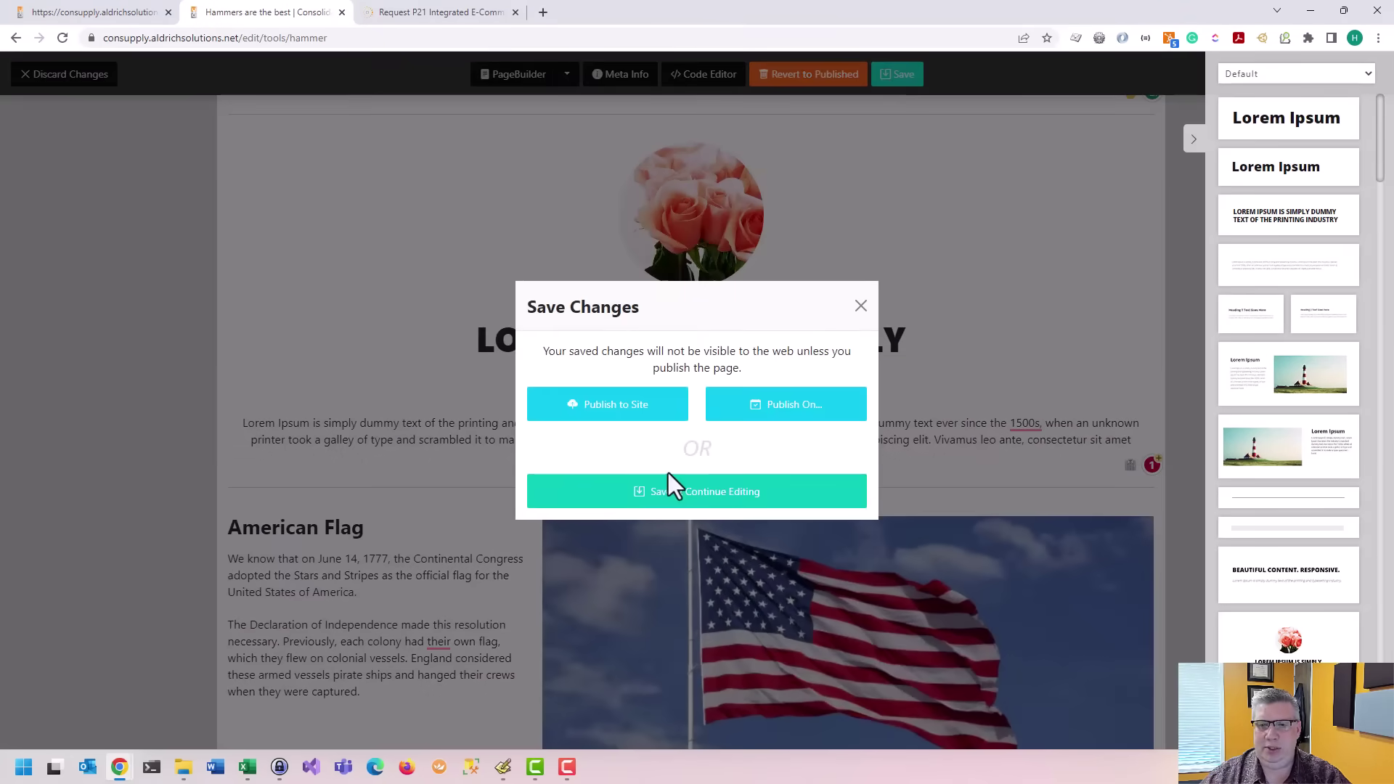
click(599, 420)
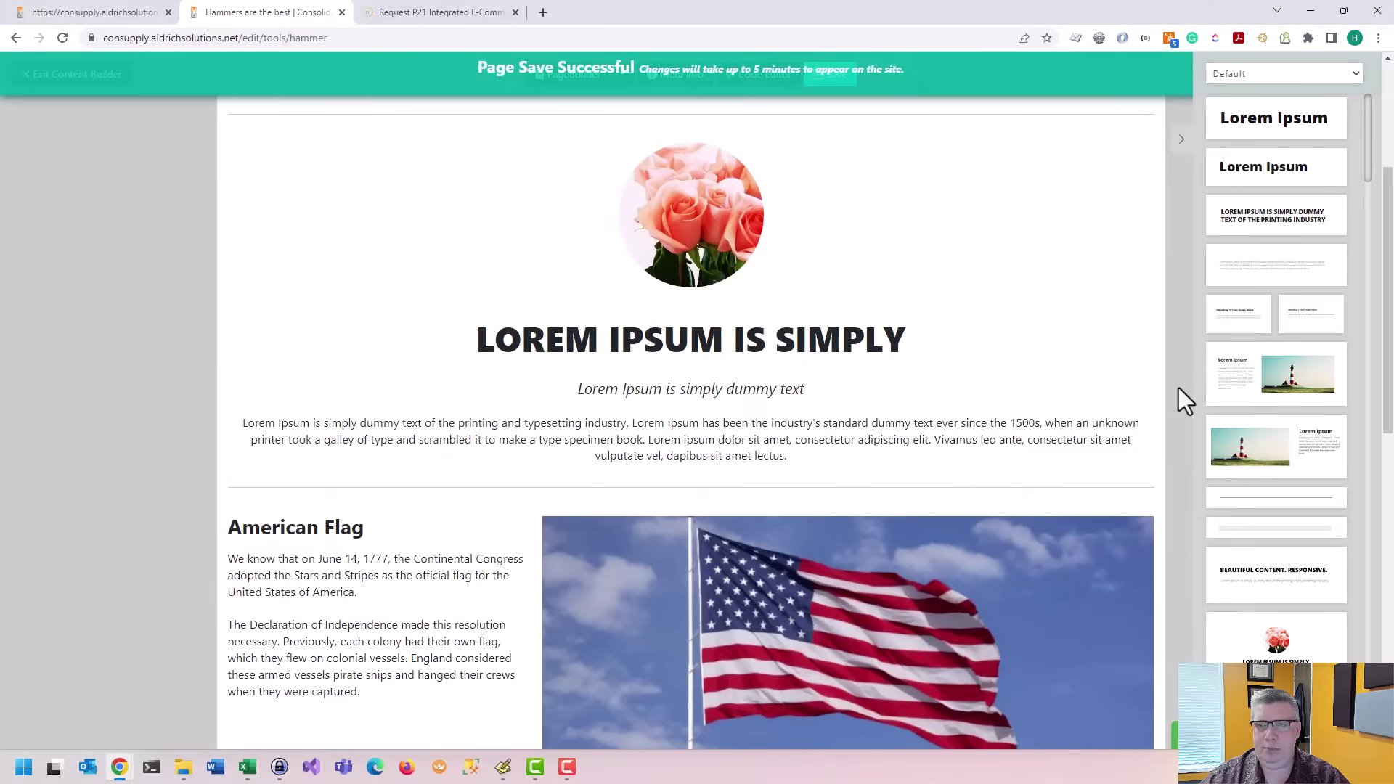
click(1181, 140)
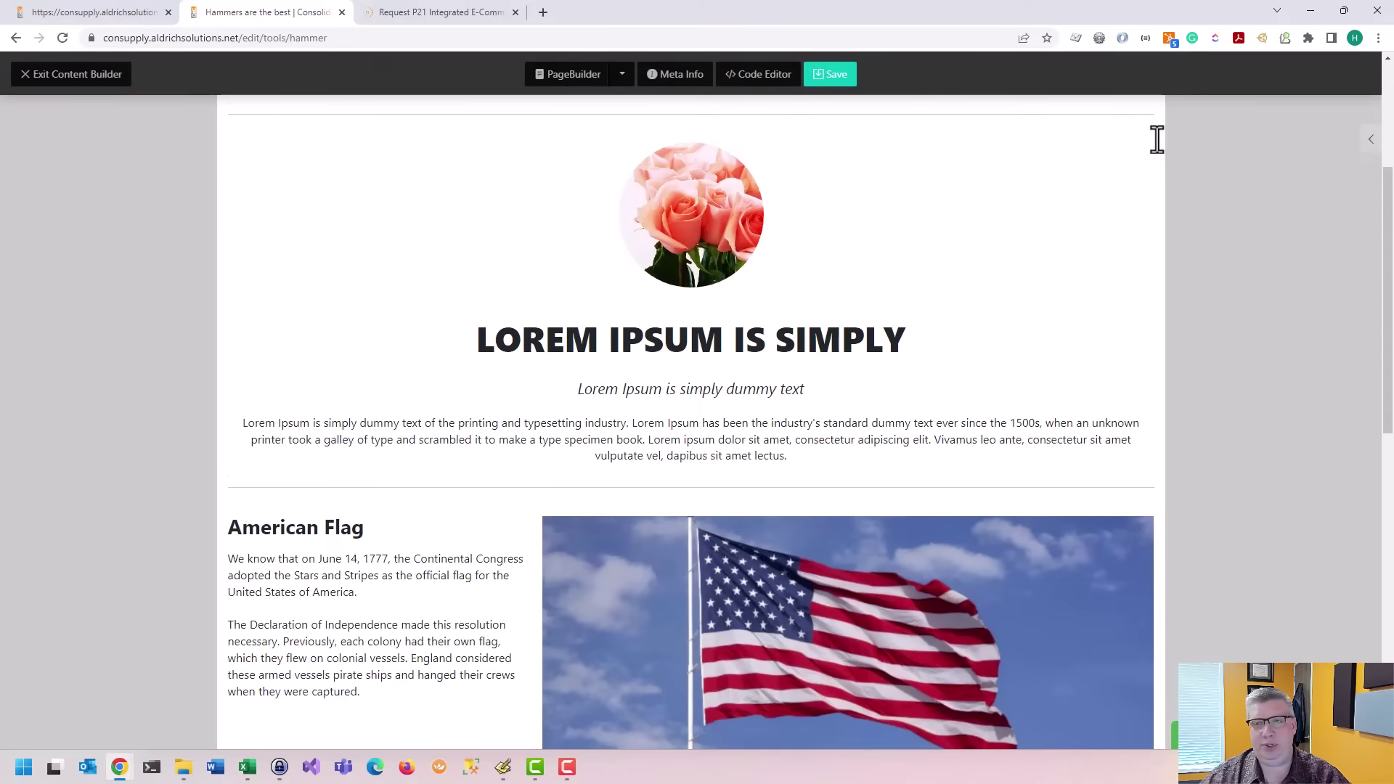
Step: Examine the hammer page's HTML, JS and CSS in the Code Editor, and return to the Content Builder to review the page
click(762, 80)
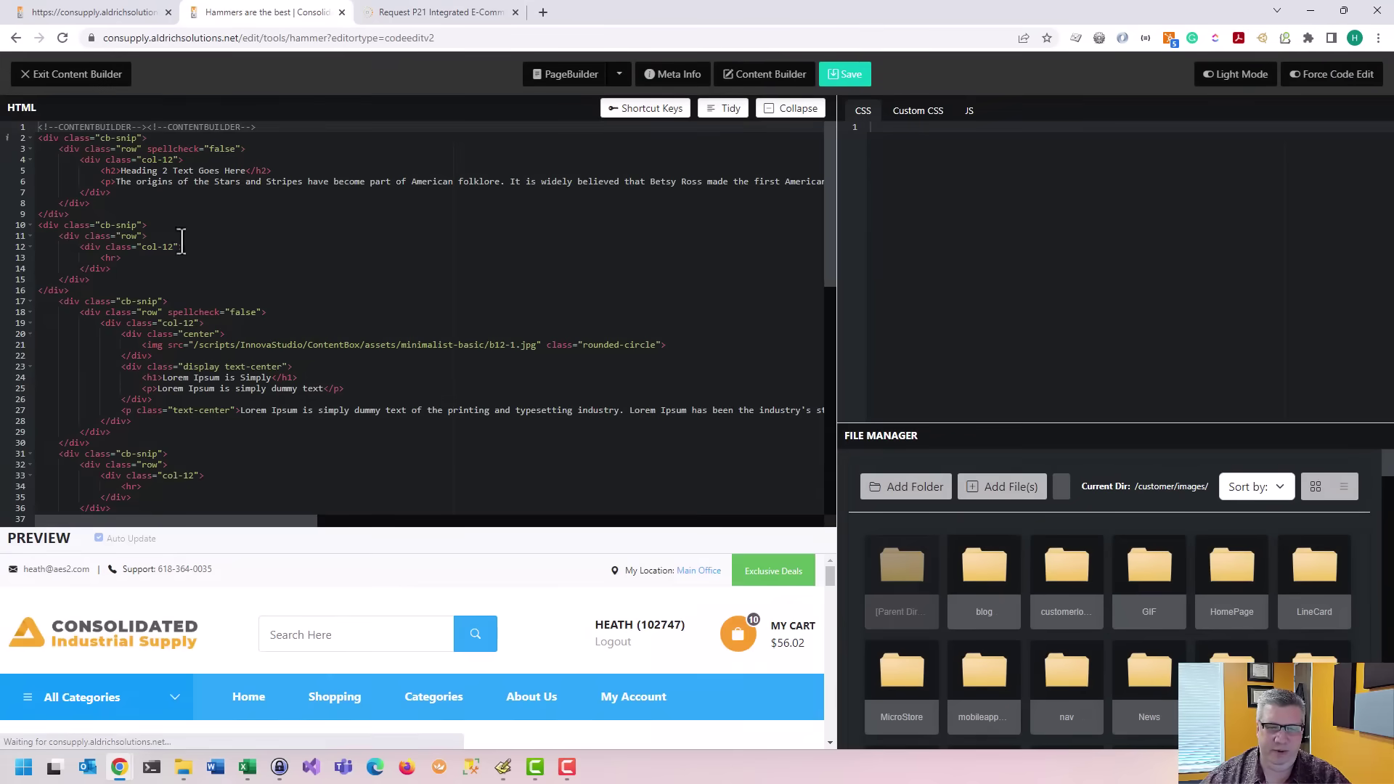
drag(222, 212, 233, 421)
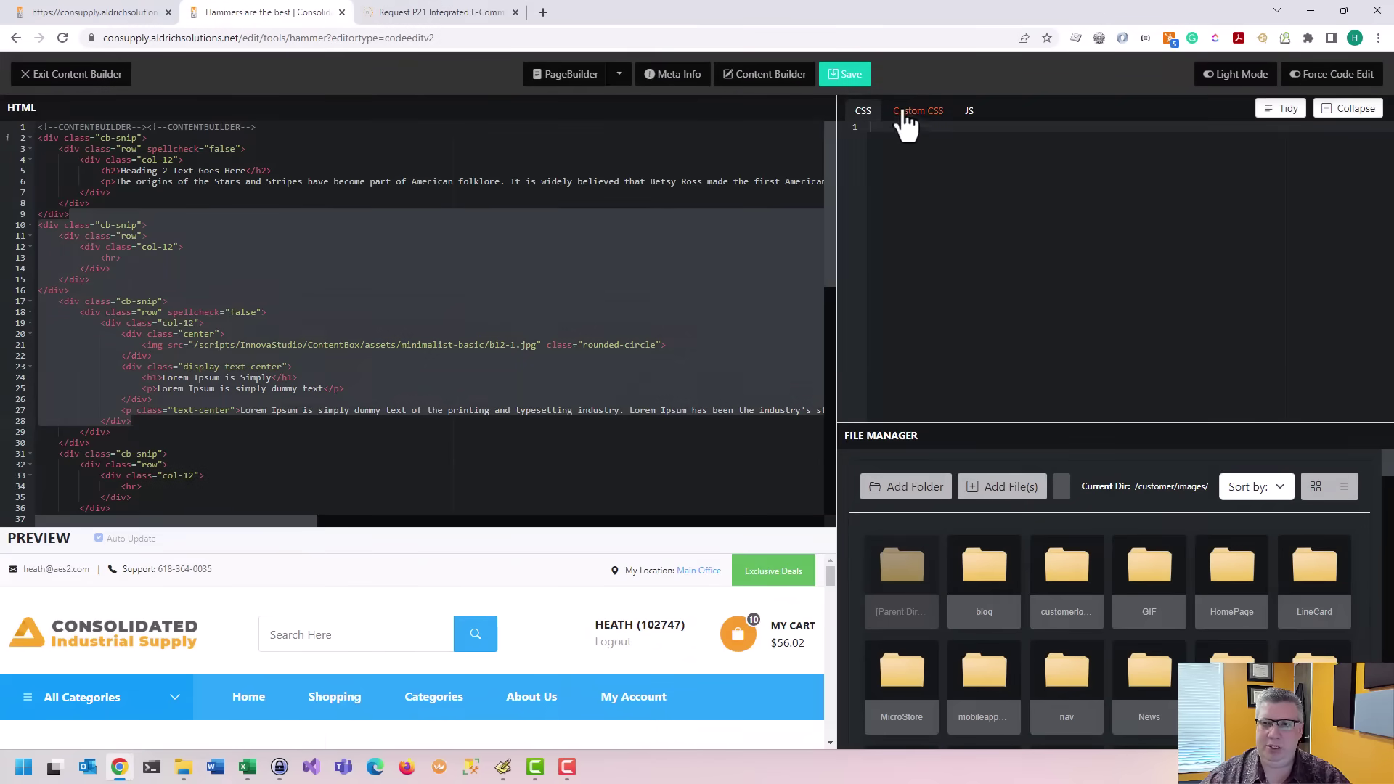
click(970, 118)
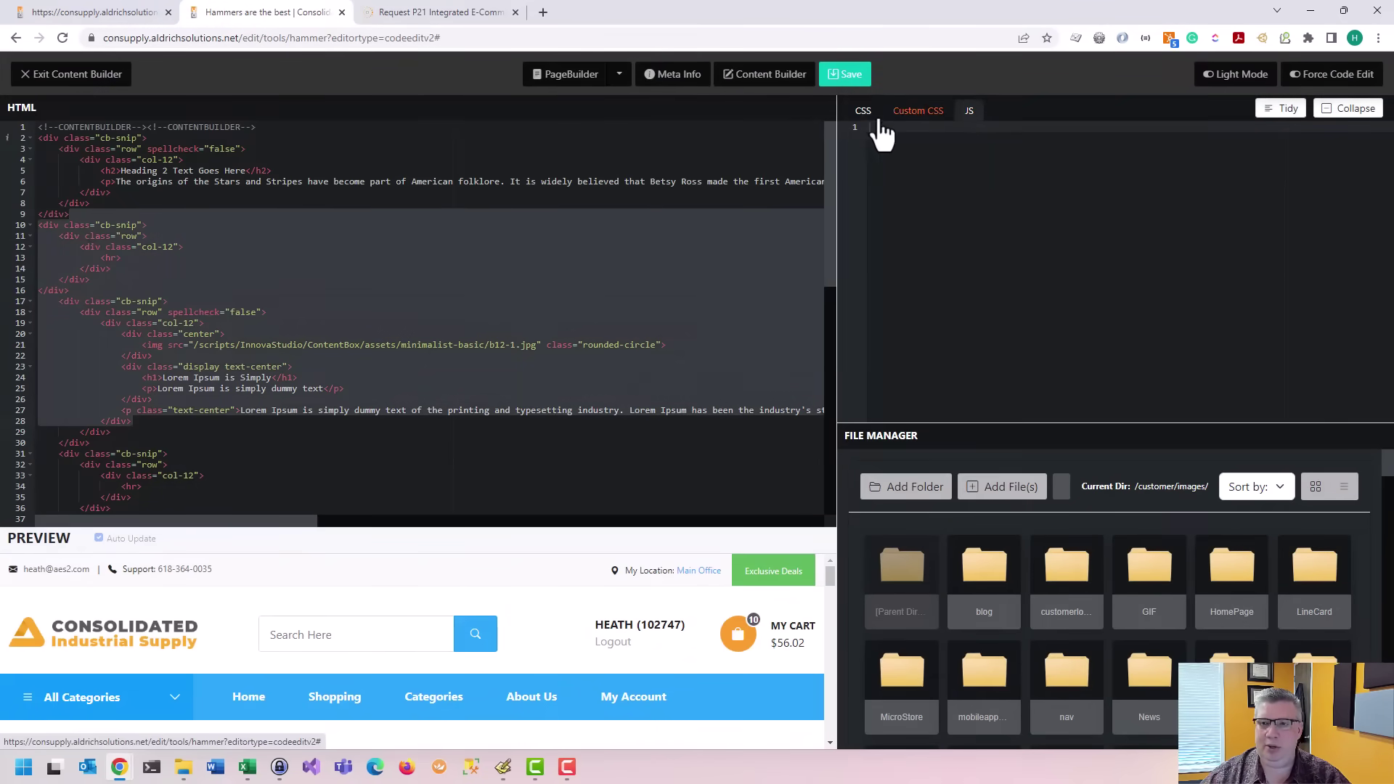
click(868, 116)
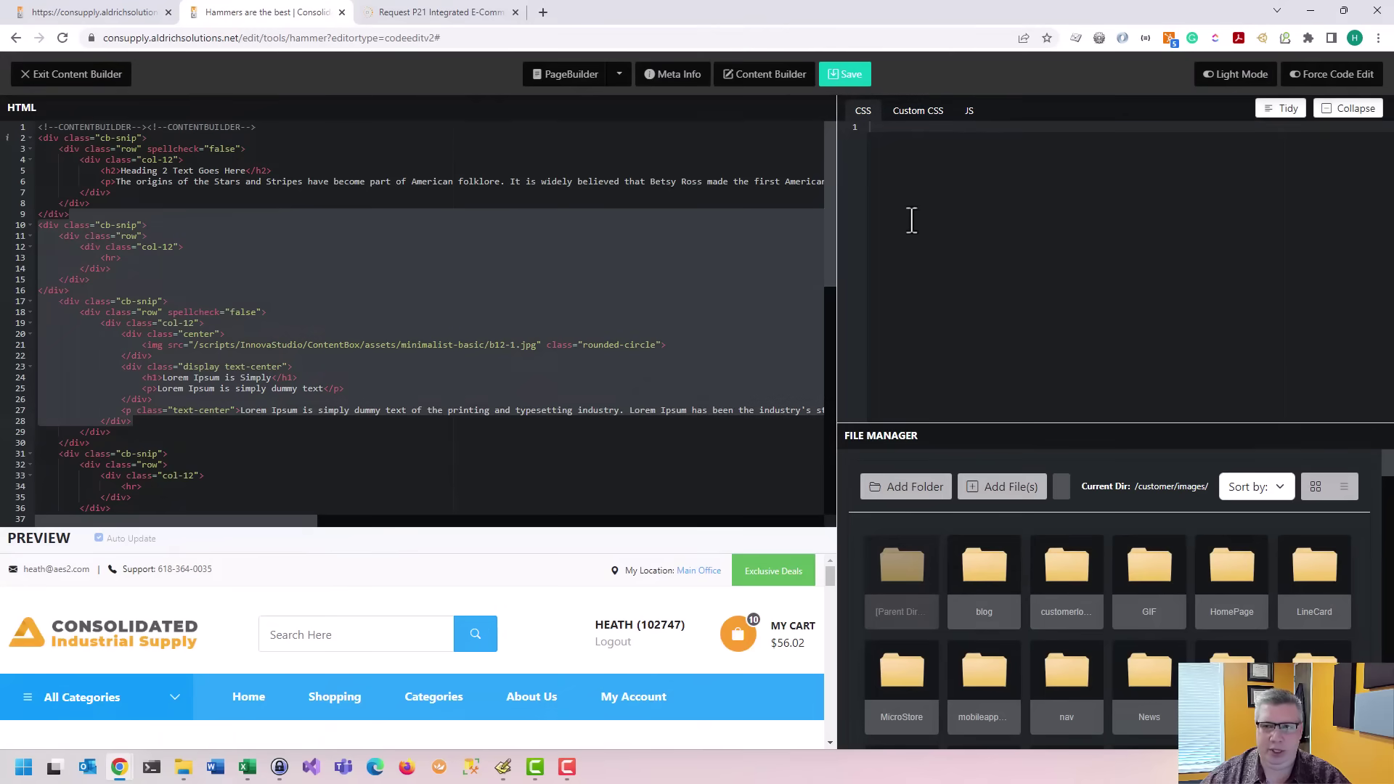
click(771, 78)
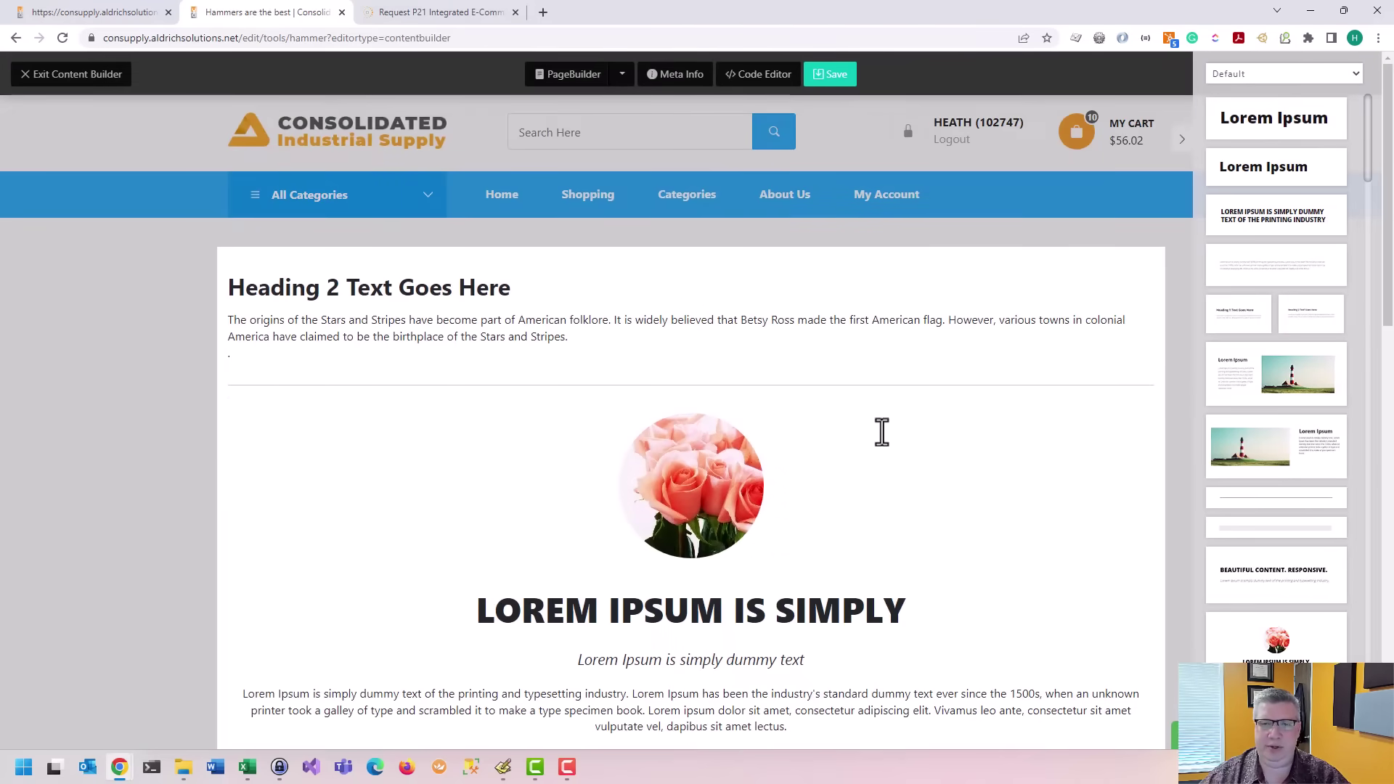
scroll(880, 433, down, 5)
scroll(881, 426, up, 5)
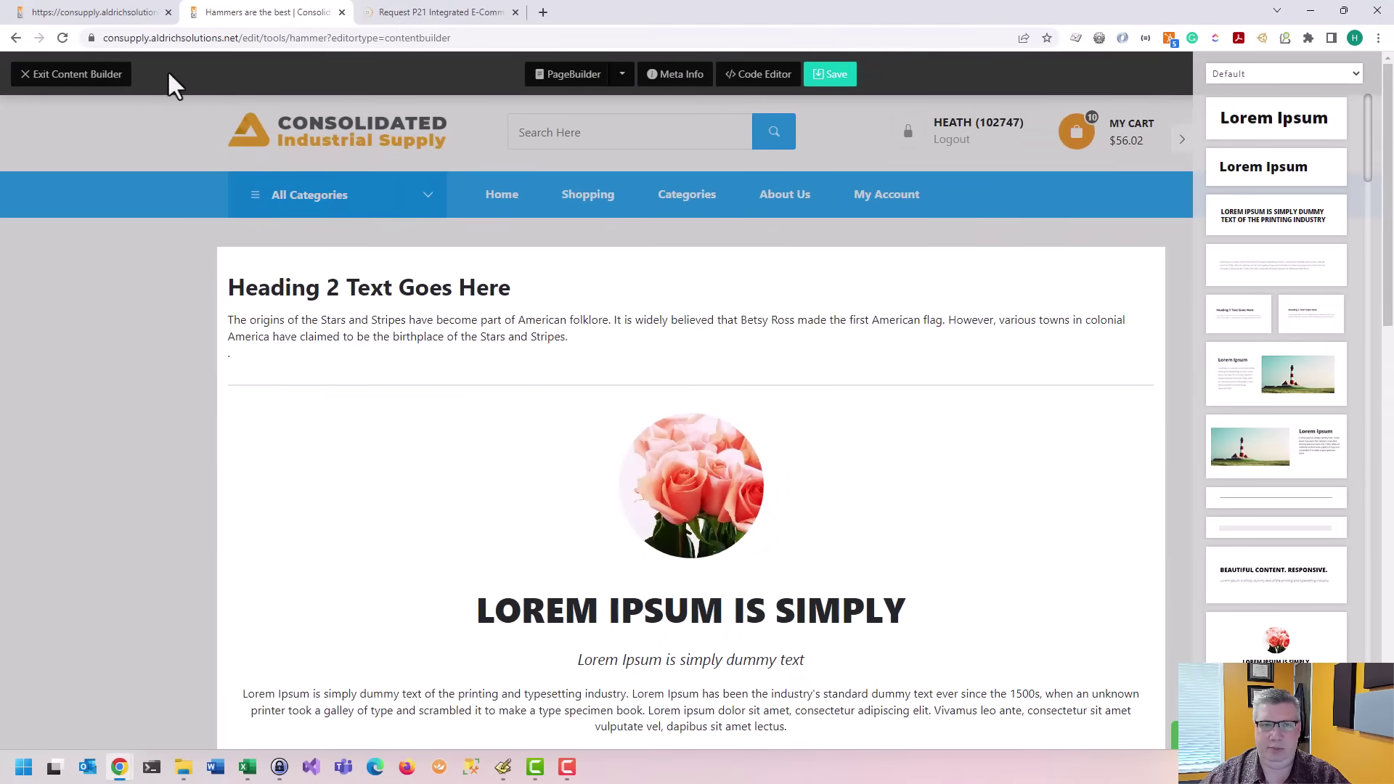
Step: Exit the Content Builder and copy "Continental Congress" from the American Flag text on the hammer page
click(50, 75)
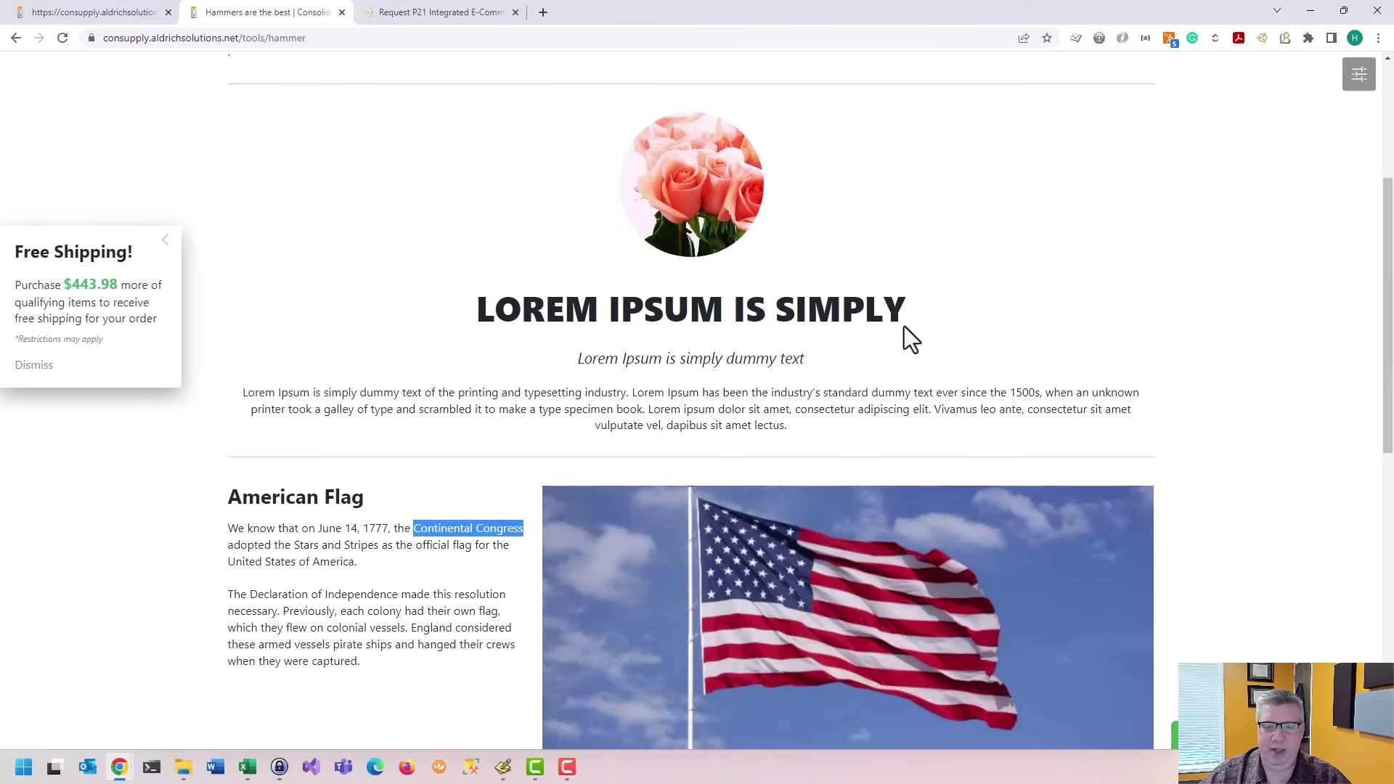
right_click(434, 529)
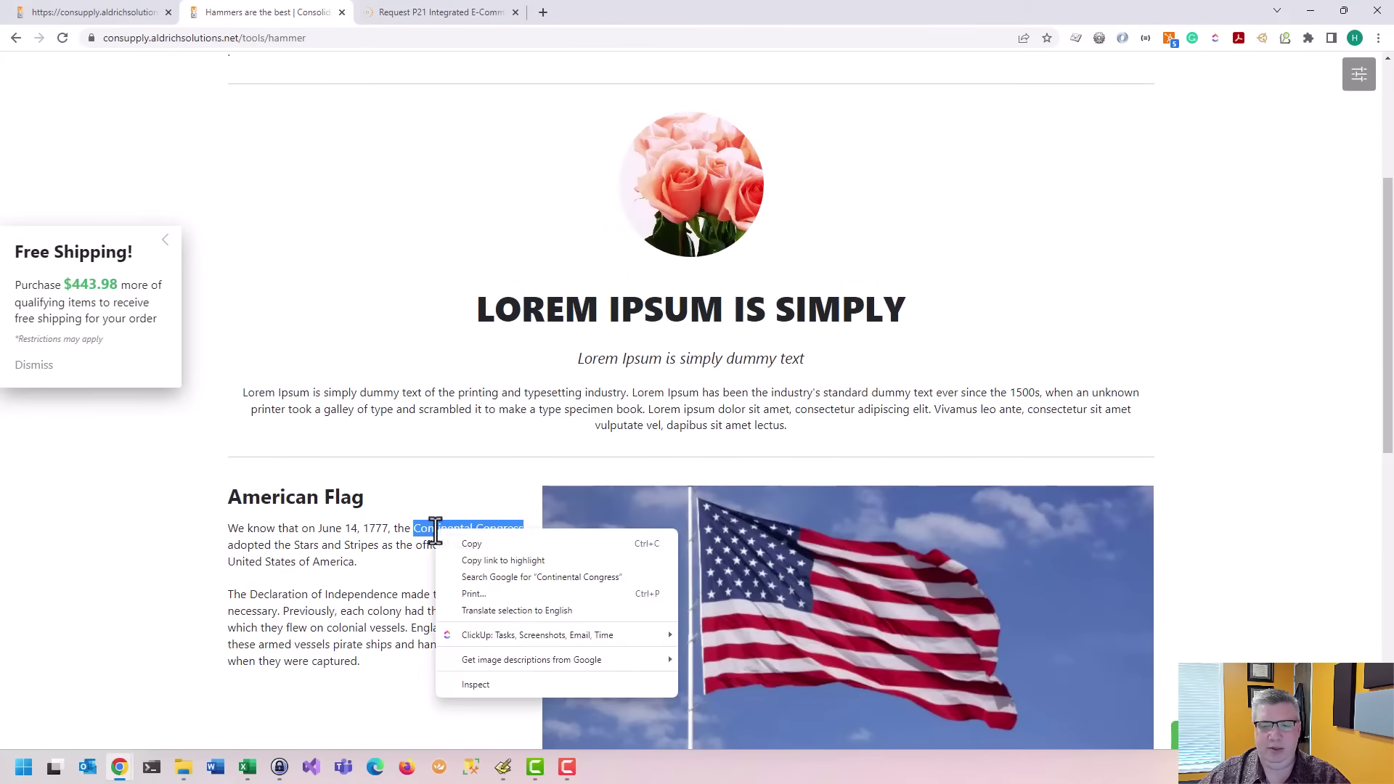
click(472, 541)
Step: Search the site for "Continental Congress" and open the suggested "Hammers are the best" content page
scroll(412, 514, up, 4)
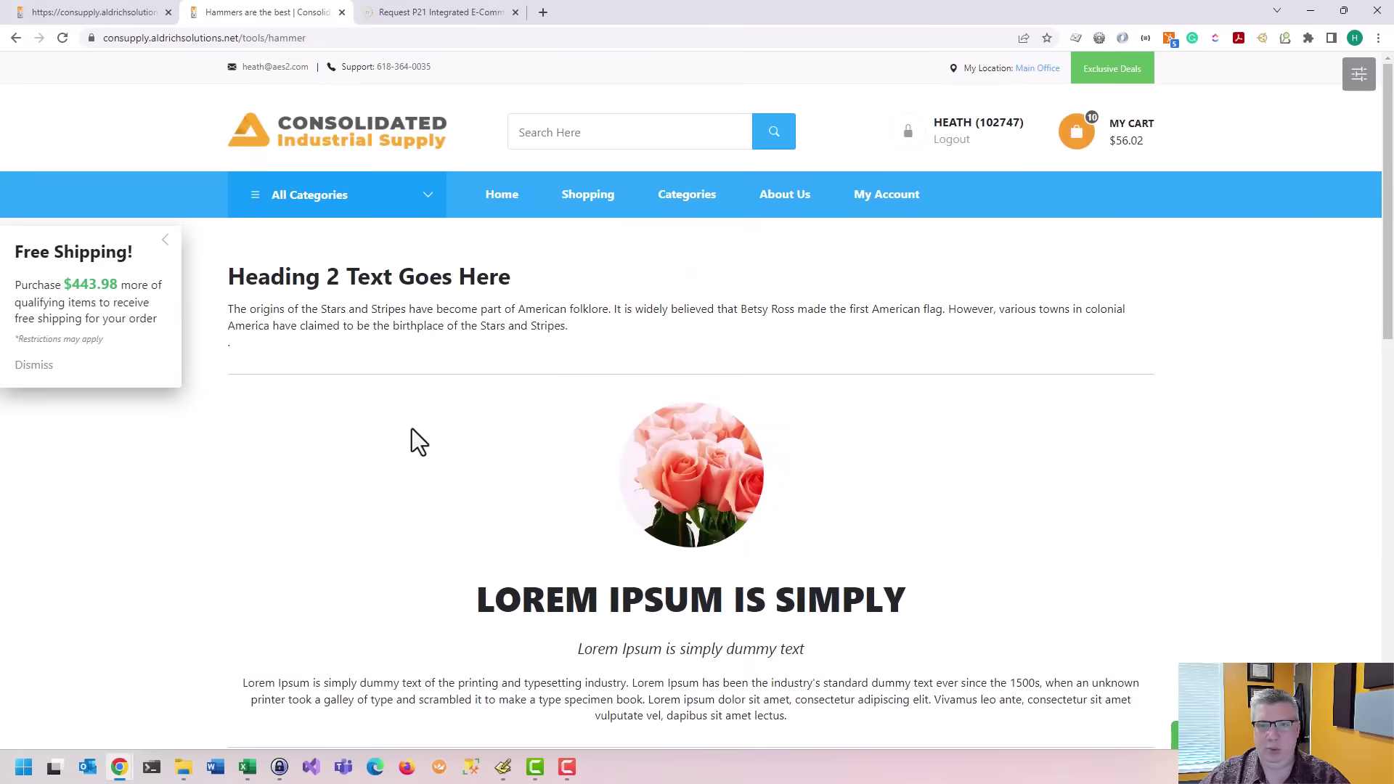
click(686, 147)
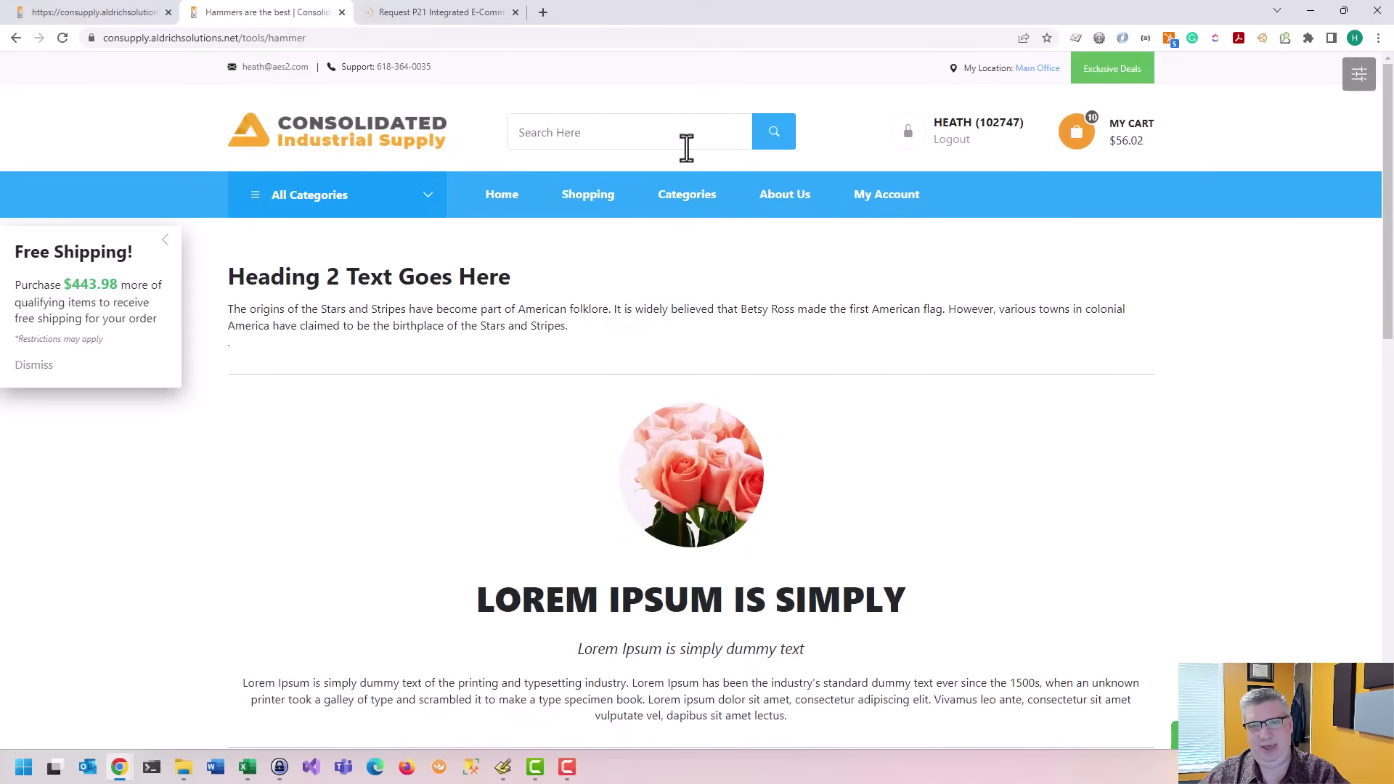
text(Continental Congress)
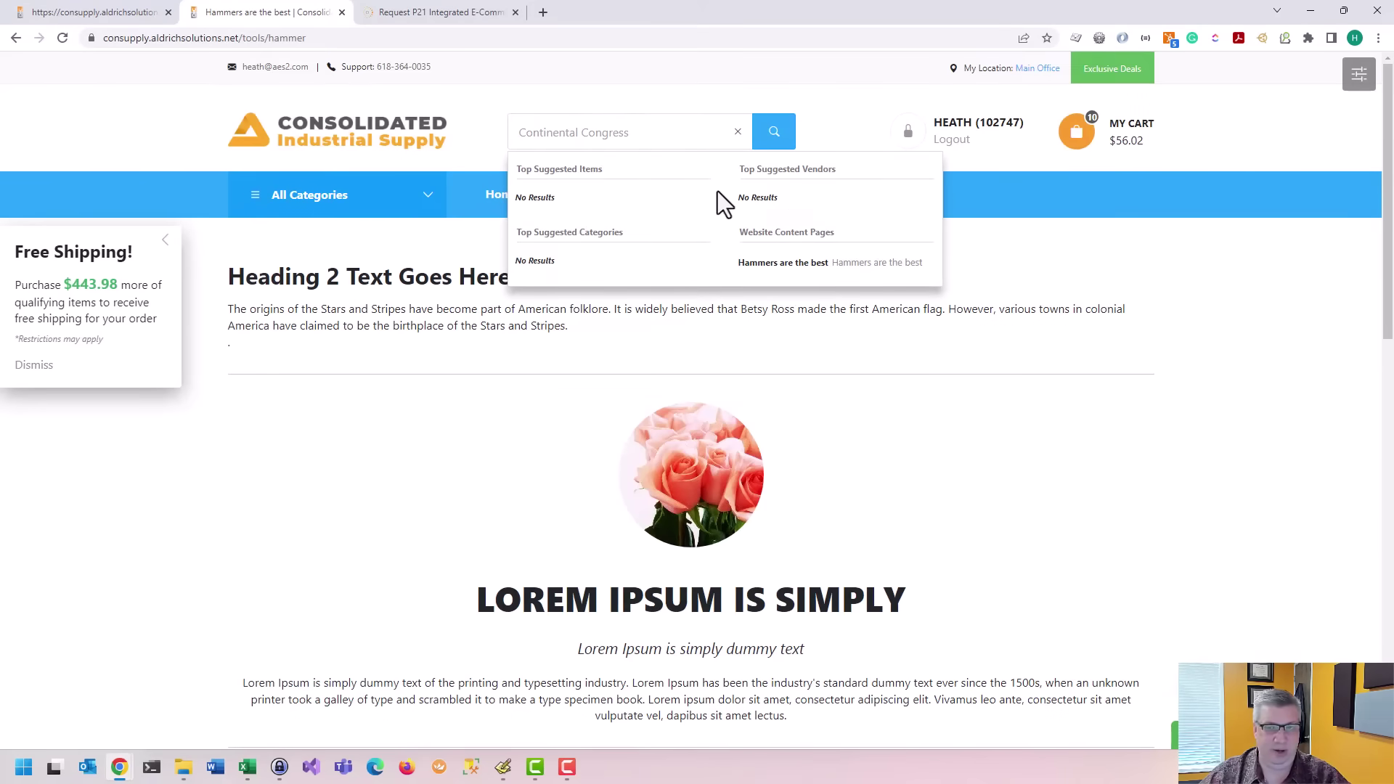
click(784, 273)
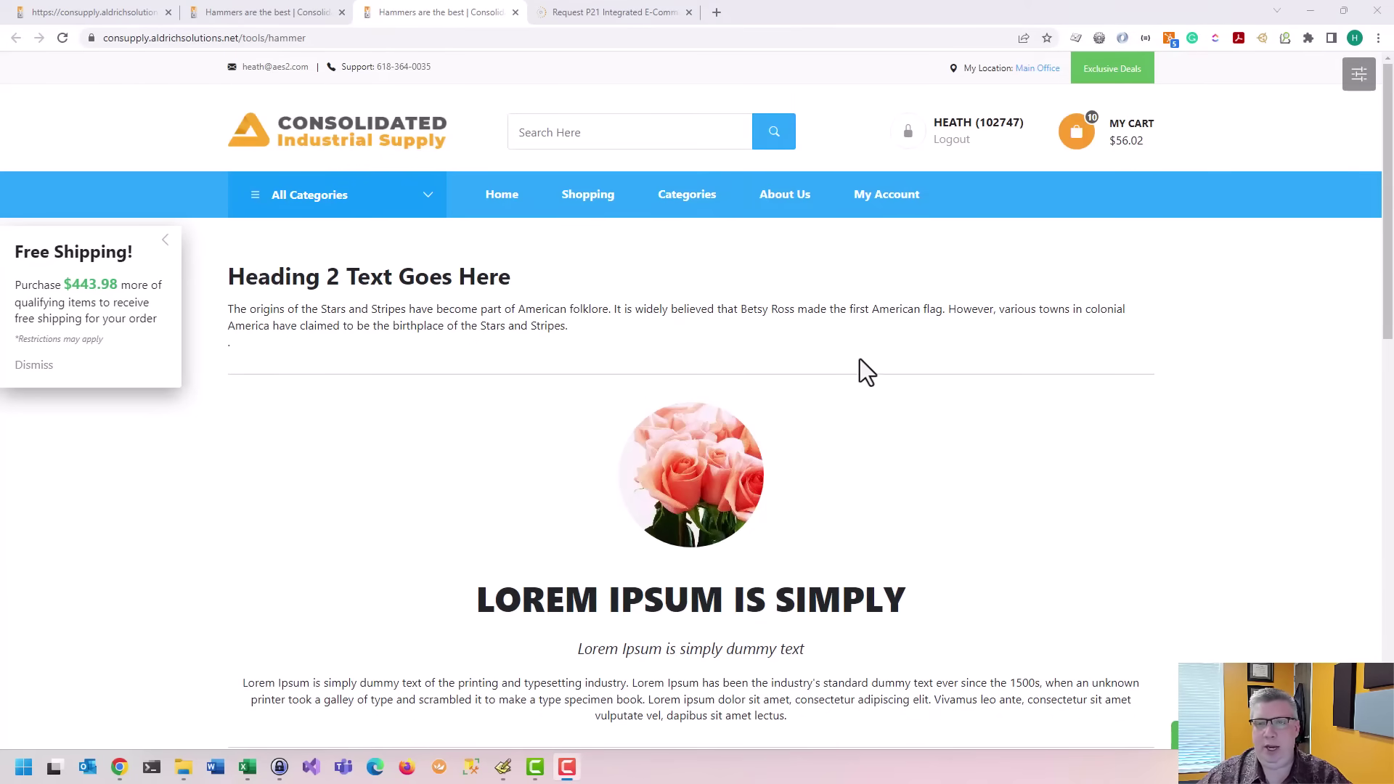
Step: Search the site for "hours" and for "privacy" to check the suggested website content pages
click(672, 122)
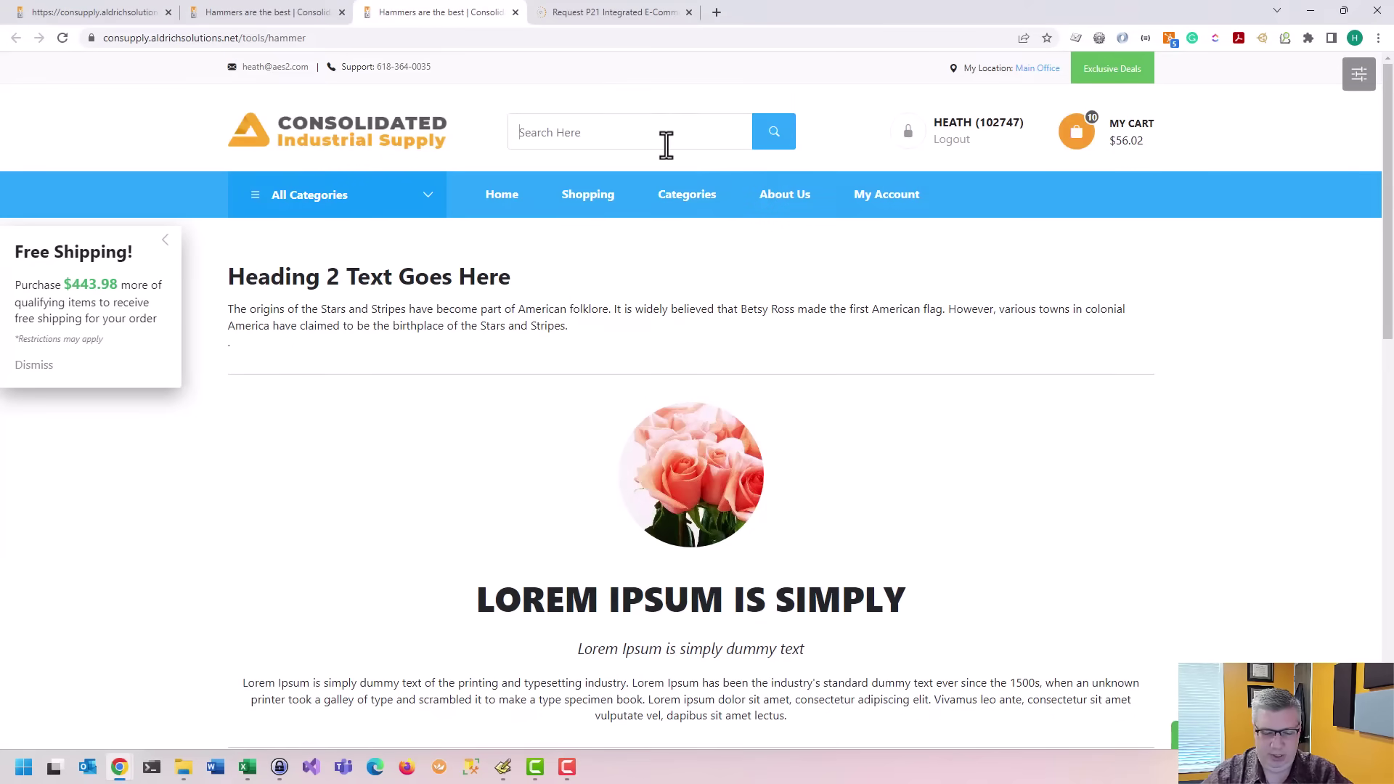
text(hour)
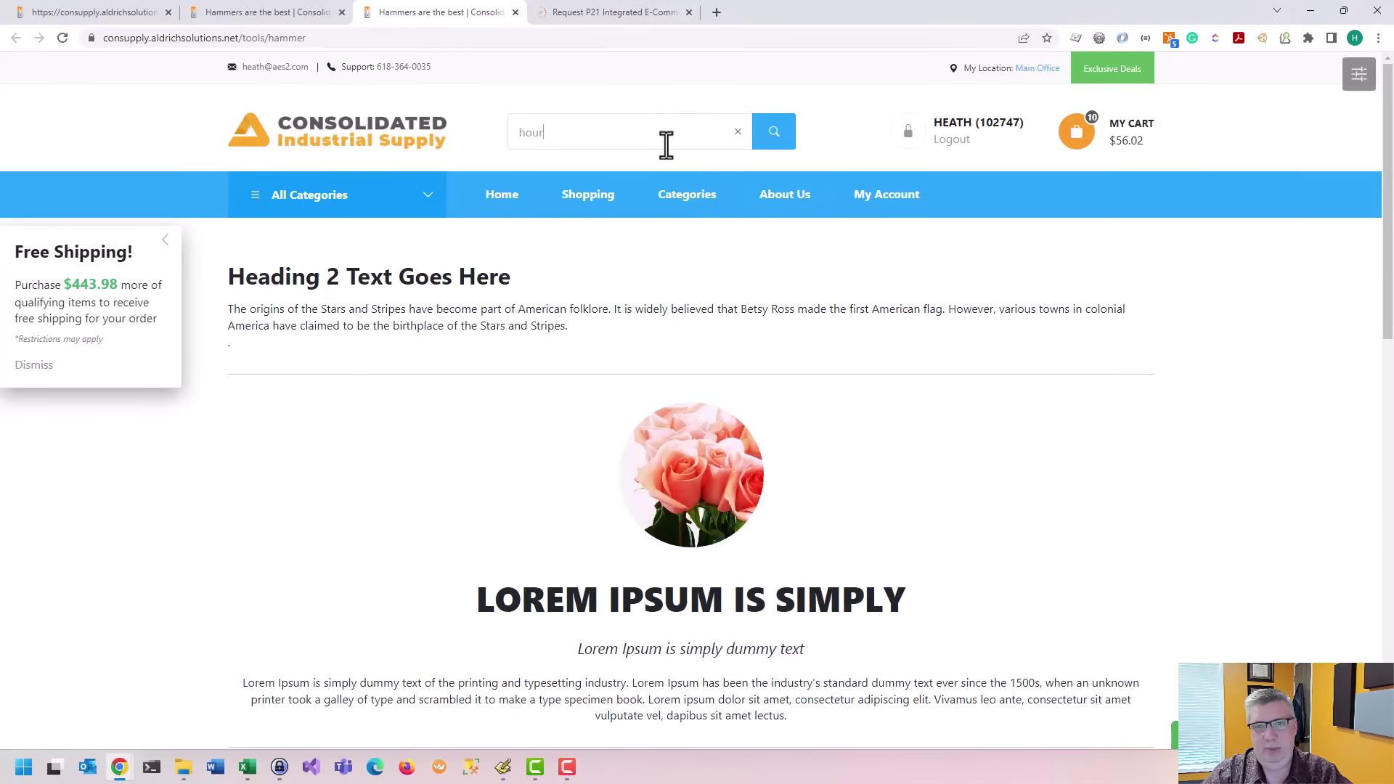
text(s)
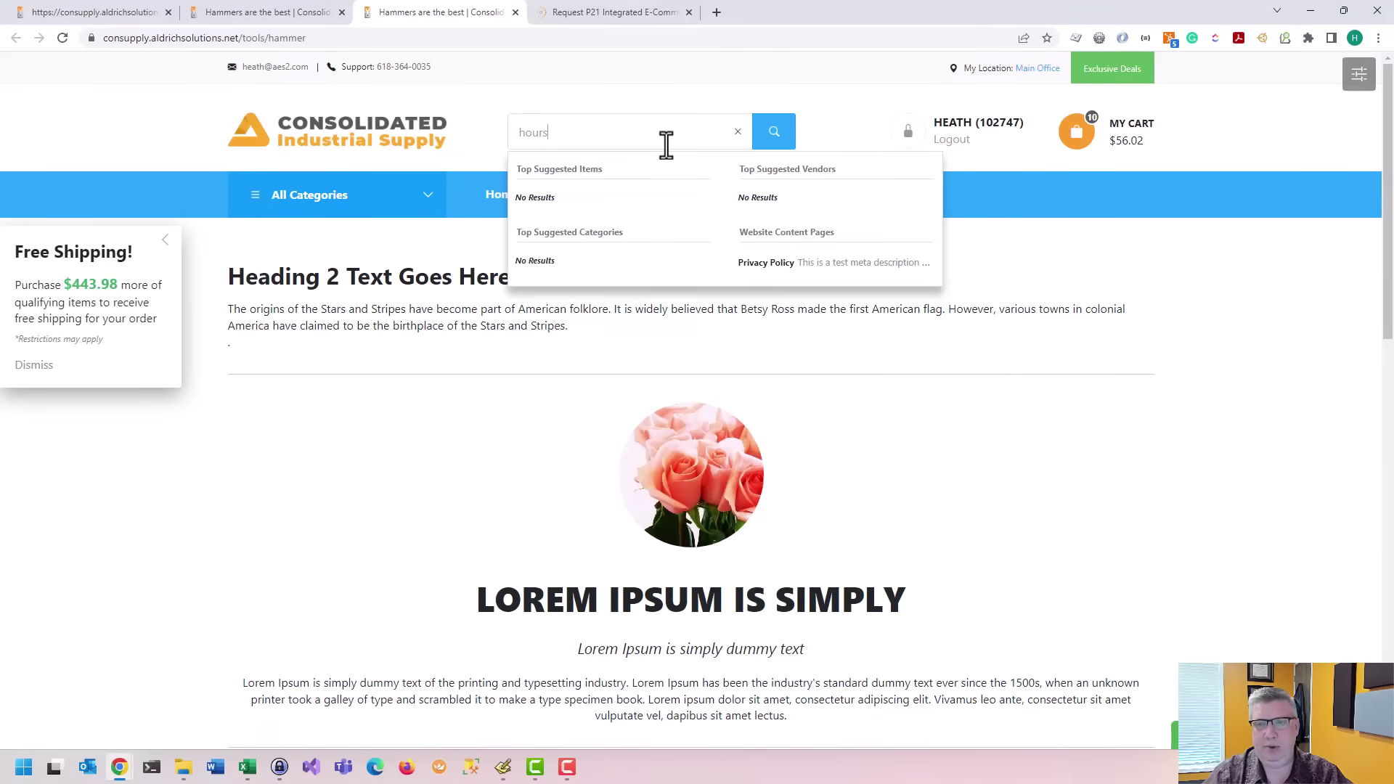
double_click(590, 132)
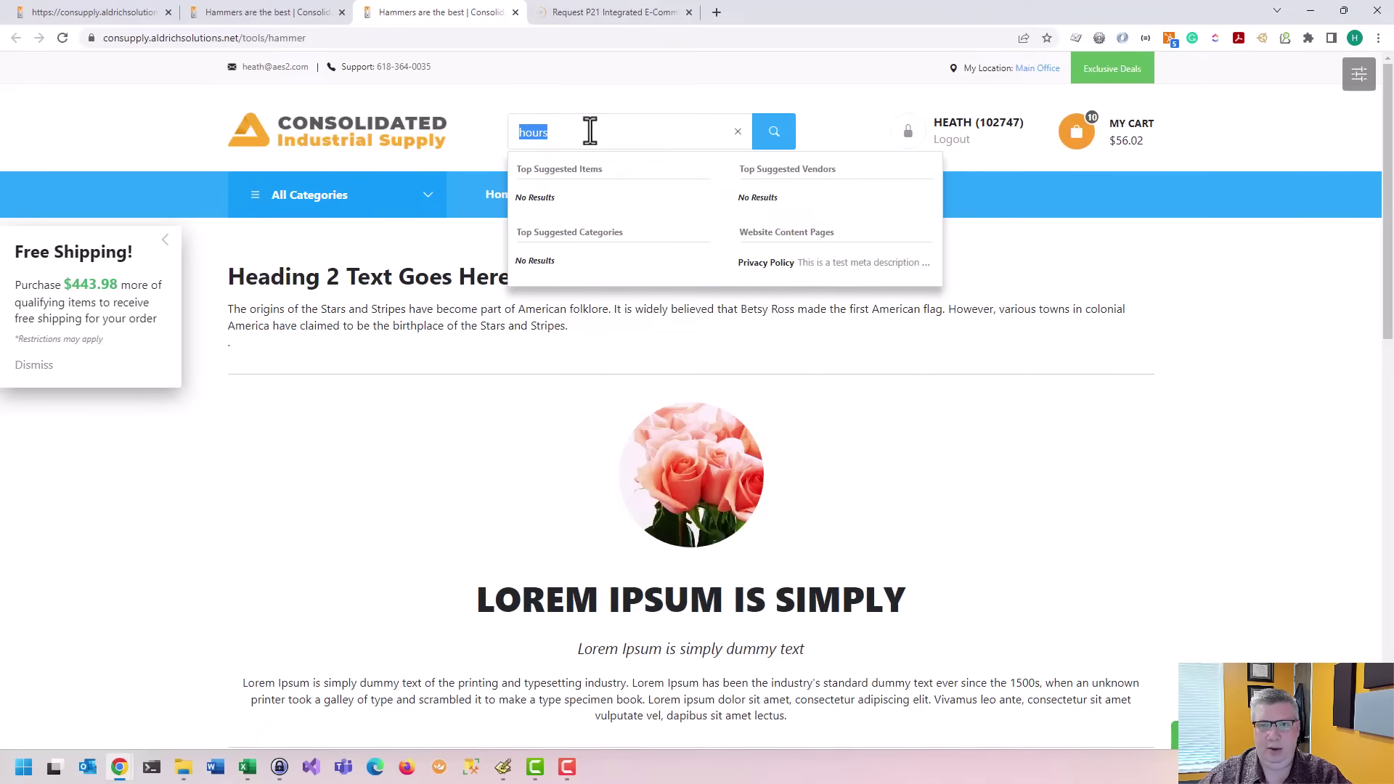
text(privacy)
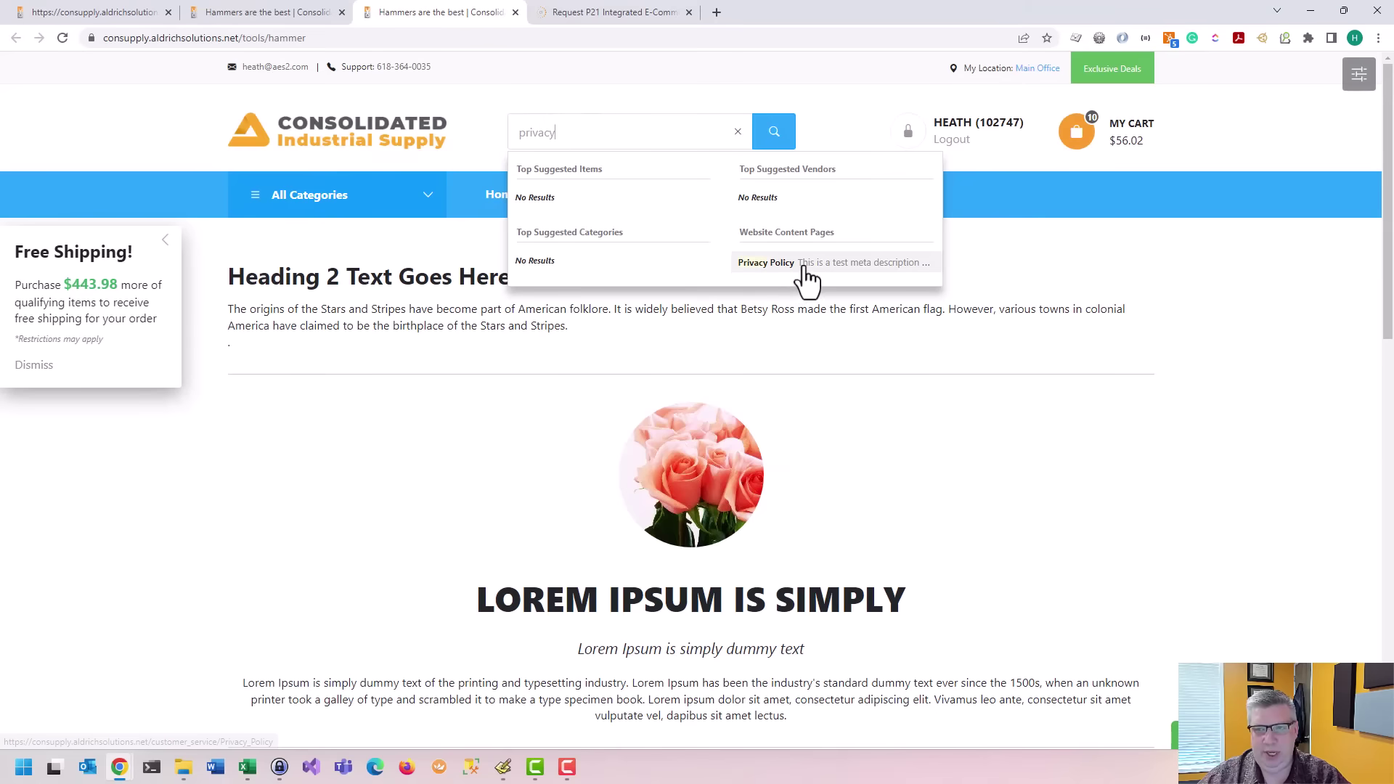
Step: Search the site for "wago" and open the "Wago Control Boards and Systems" content page
double_click(621, 138)
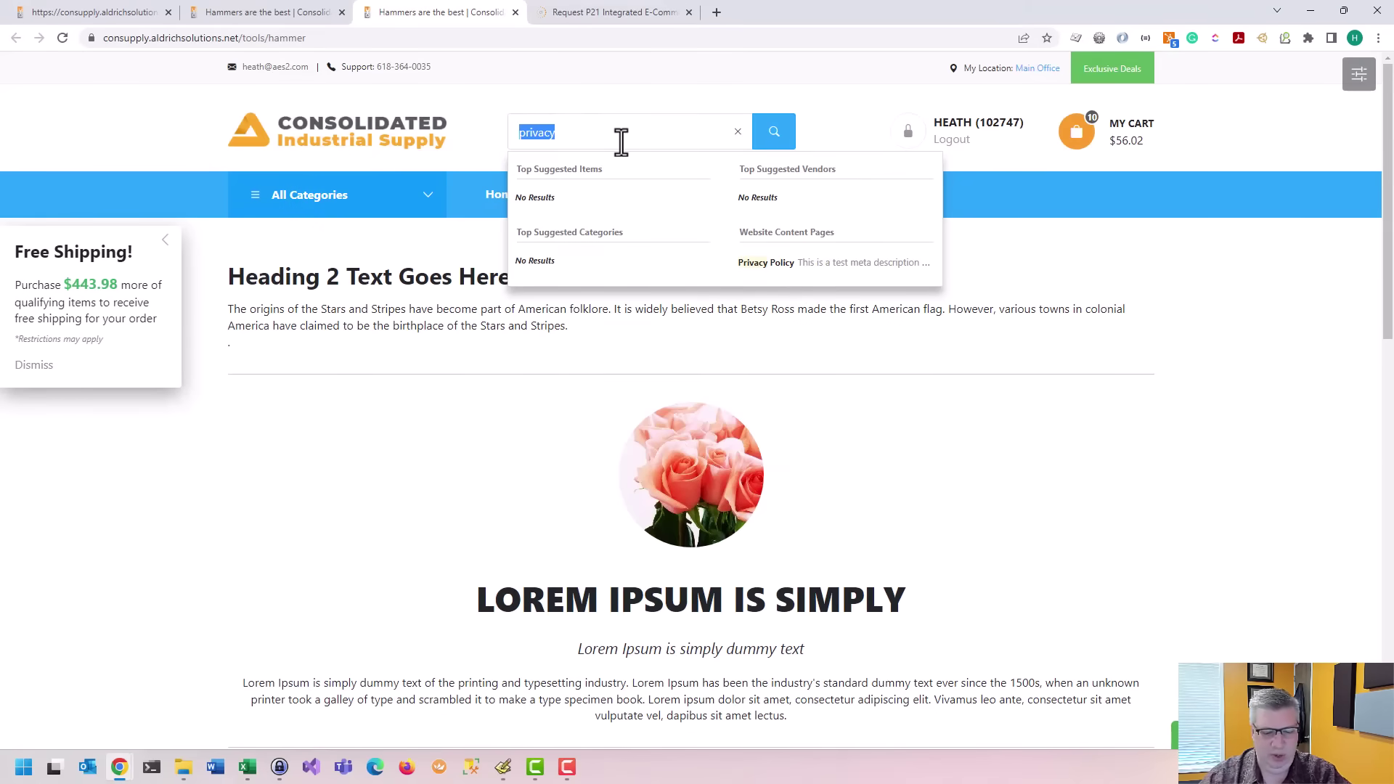
text(wago)
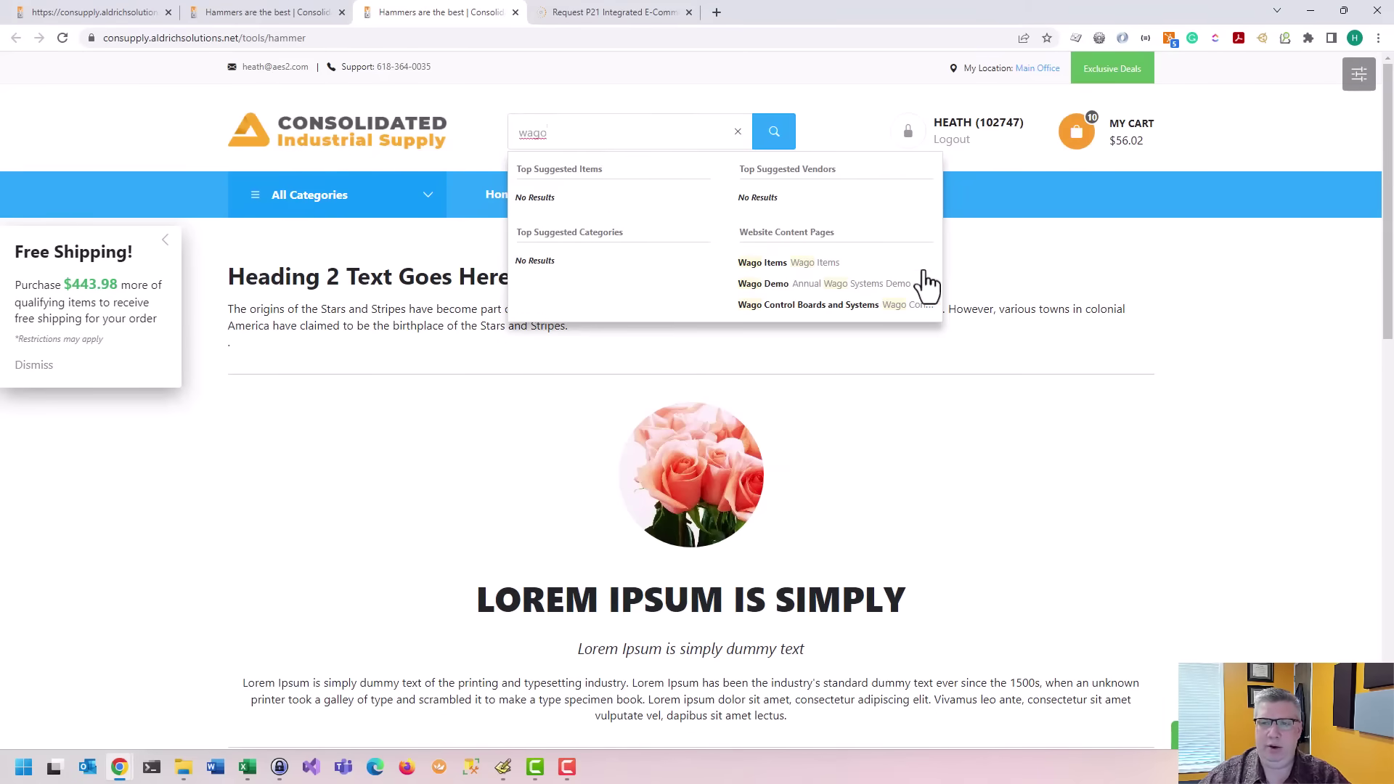
click(814, 310)
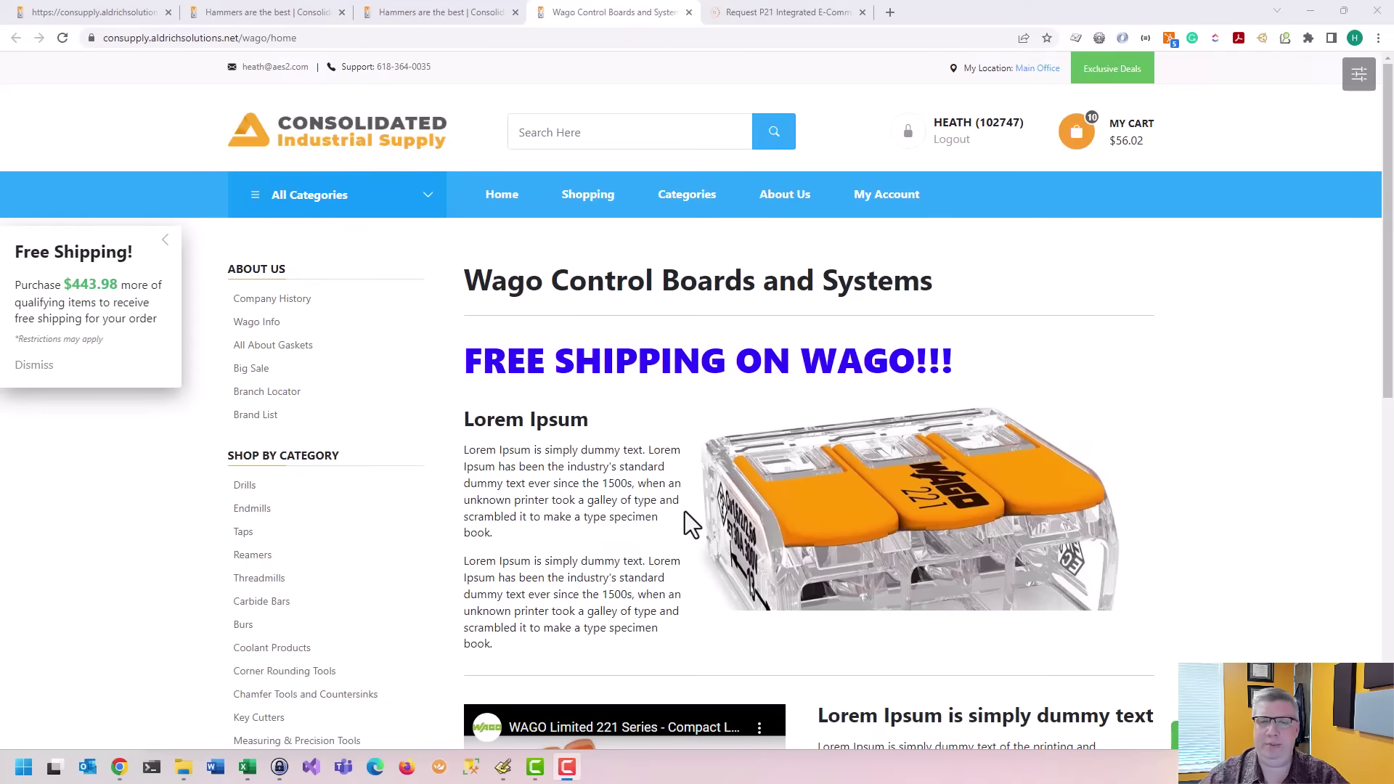
Step: Return to the site's home page from the Wago page and look over its sections
click(350, 149)
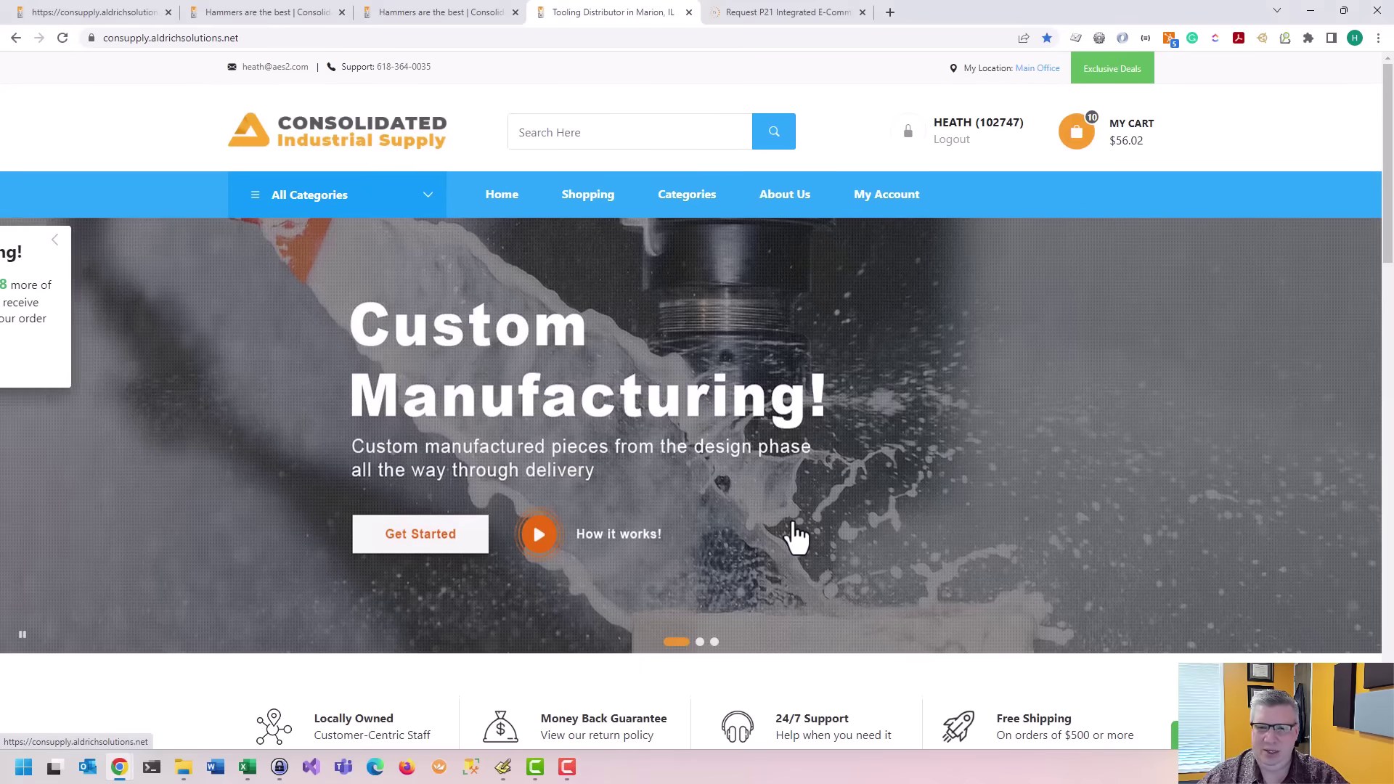
scroll(795, 534, down, 8)
scroll(791, 534, up, 8)
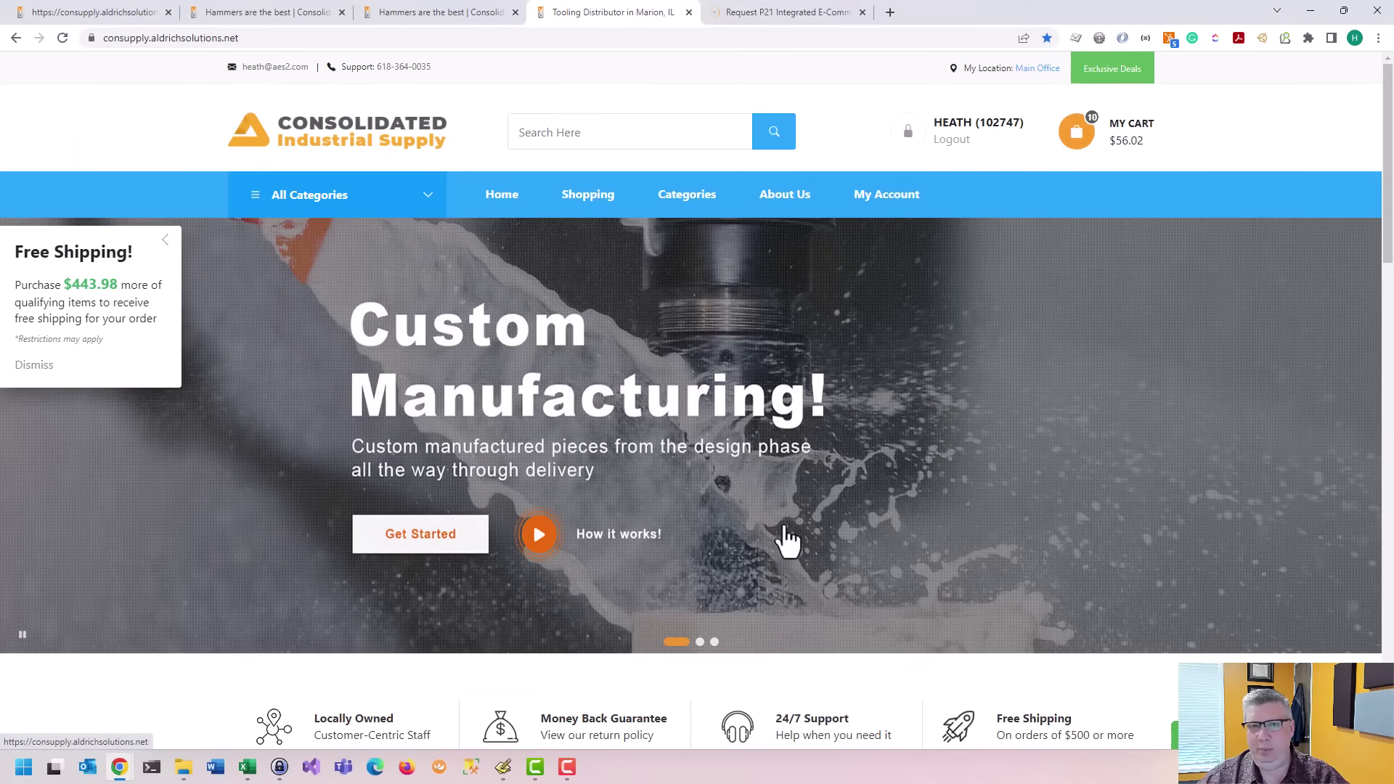
Step: Load the site's admin2 dashboard in the newer hammer page tab and open the Home Page Editor
click(432, 22)
drag(242, 38, 1087, 75)
text(admin2)
key(Return)
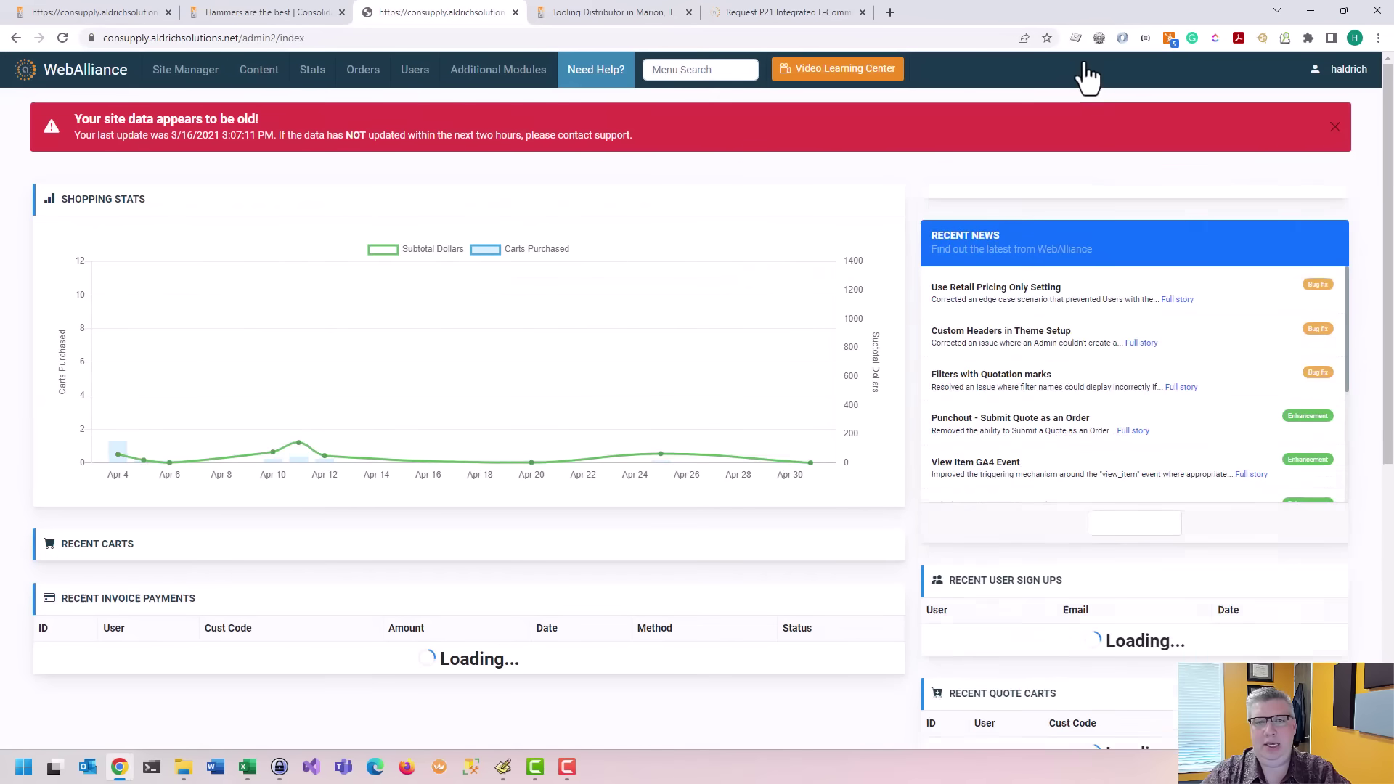
mouse_move(187, 85)
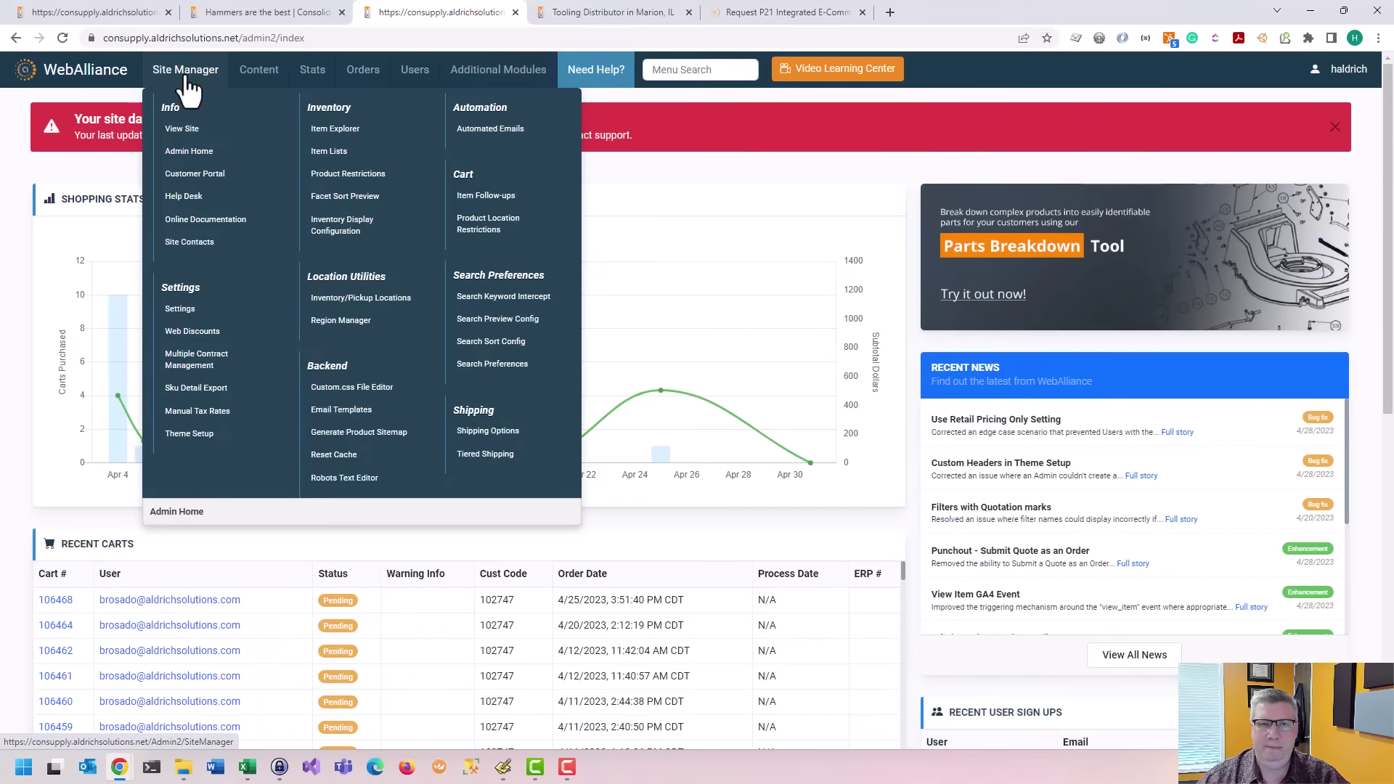
mouse_move(249, 91)
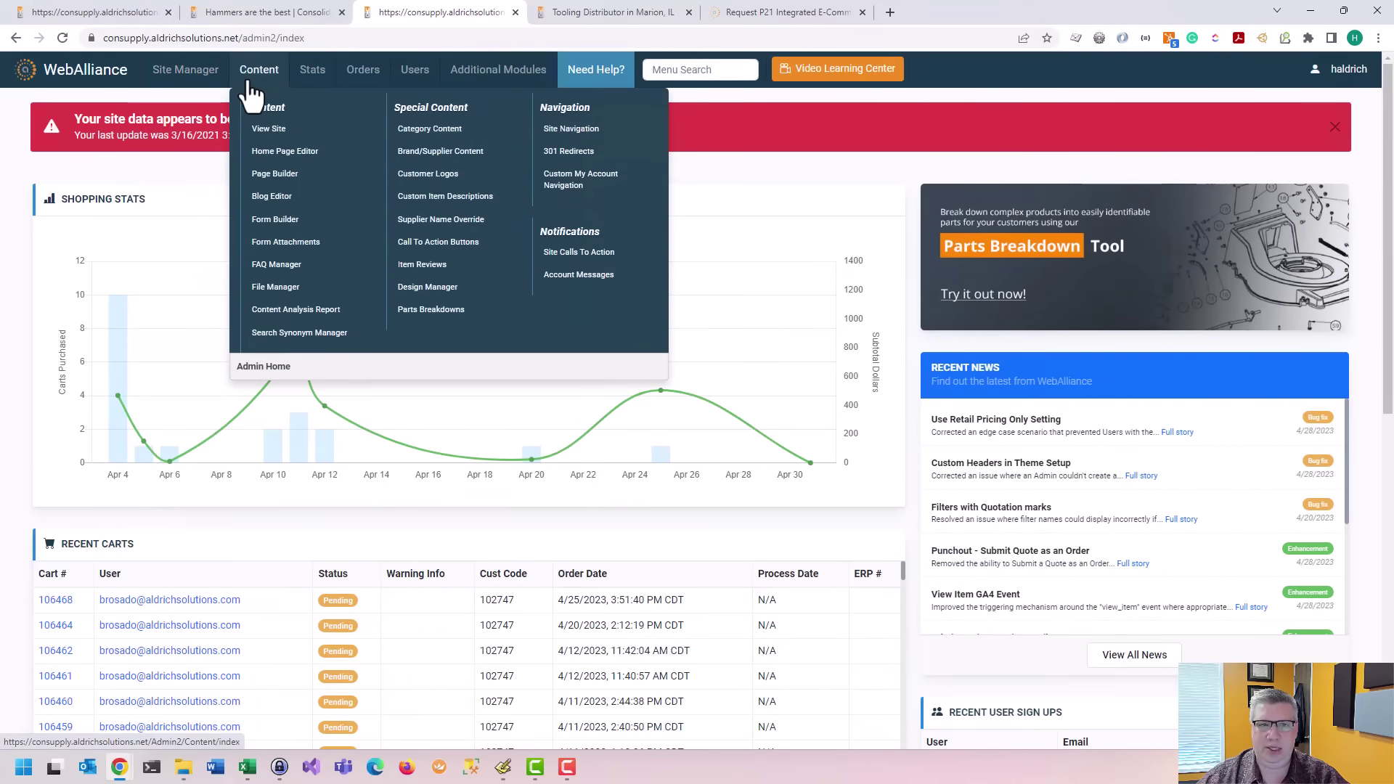
click(284, 152)
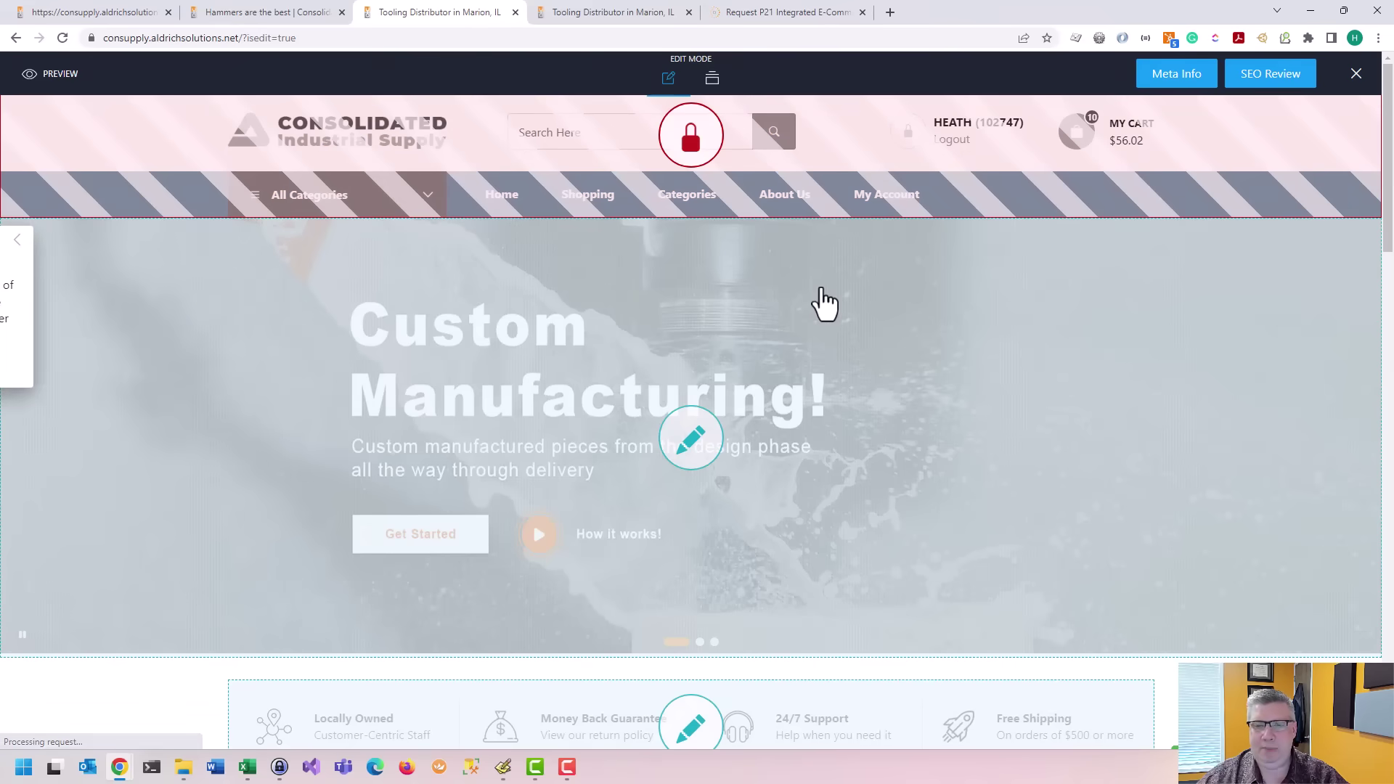
Step: Examine the home page slideshow's slides, scheduling and target user settings, and close them without changes
scroll(787, 299, down, 3)
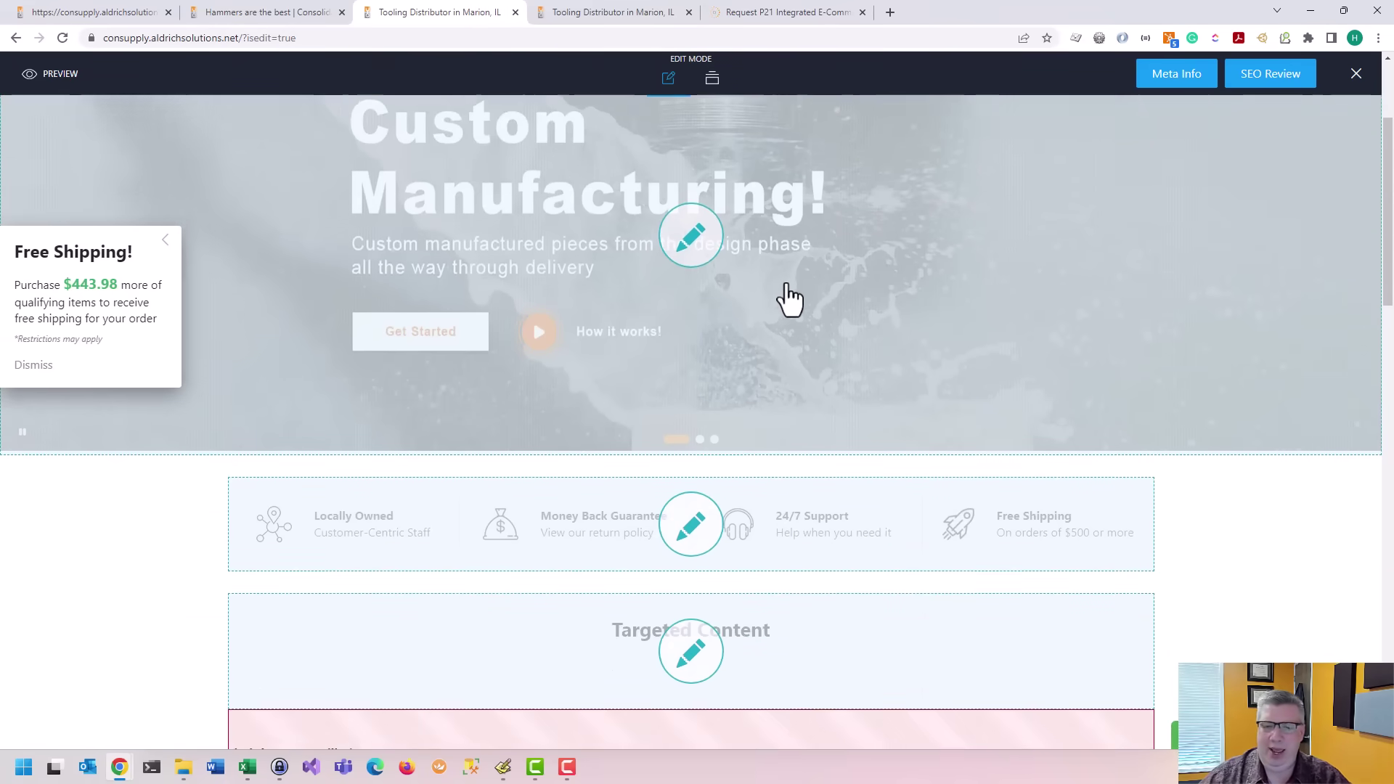
scroll(756, 341, up, 2)
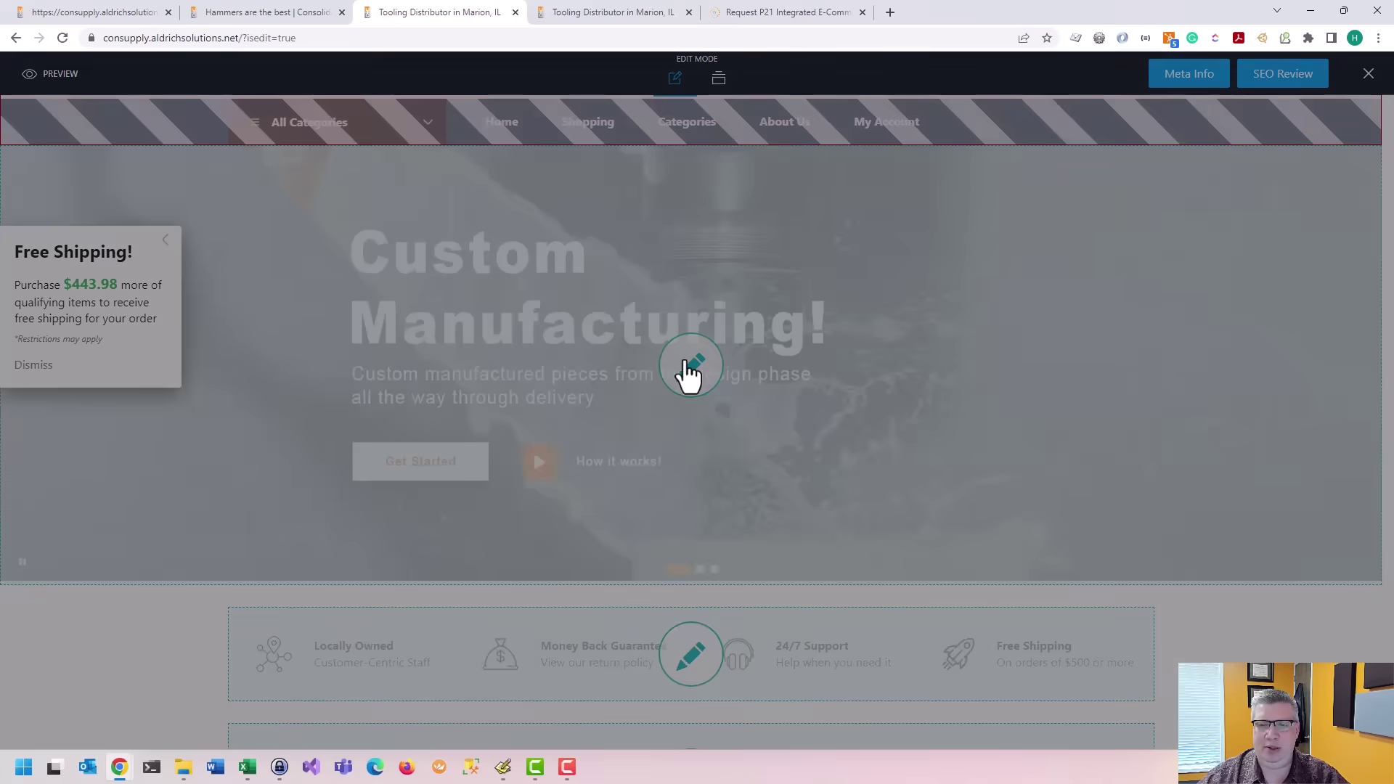
click(689, 372)
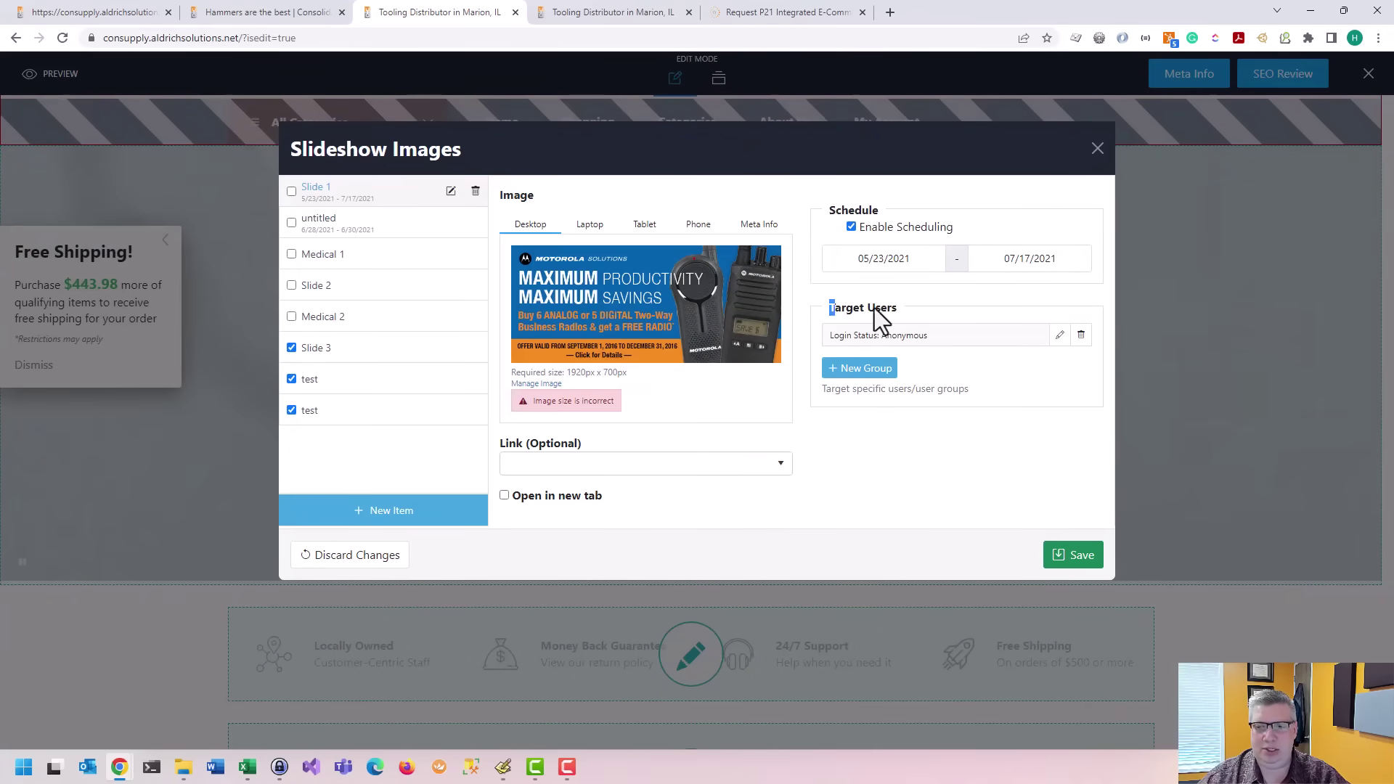
click(1097, 148)
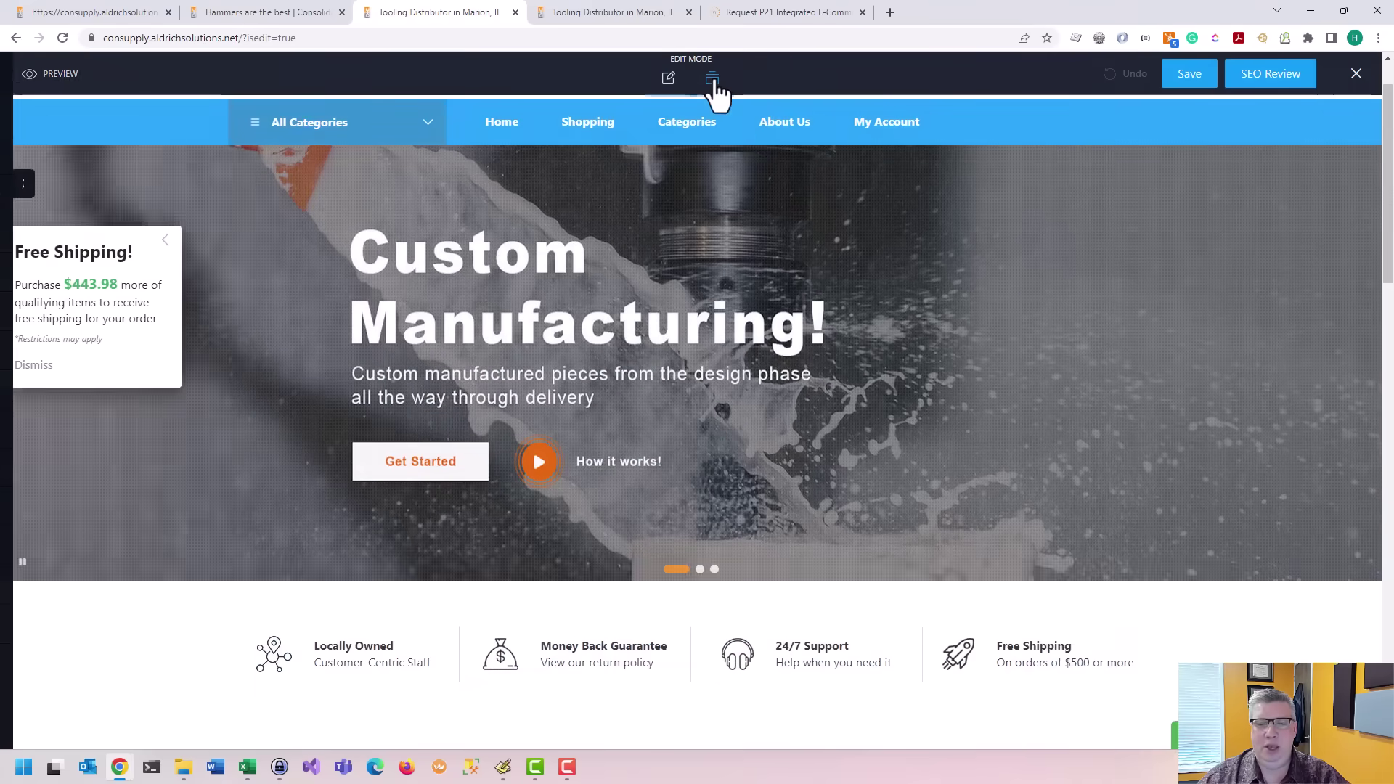
Step: Switch the home page editor to section layout mode and add the video banner block
click(712, 78)
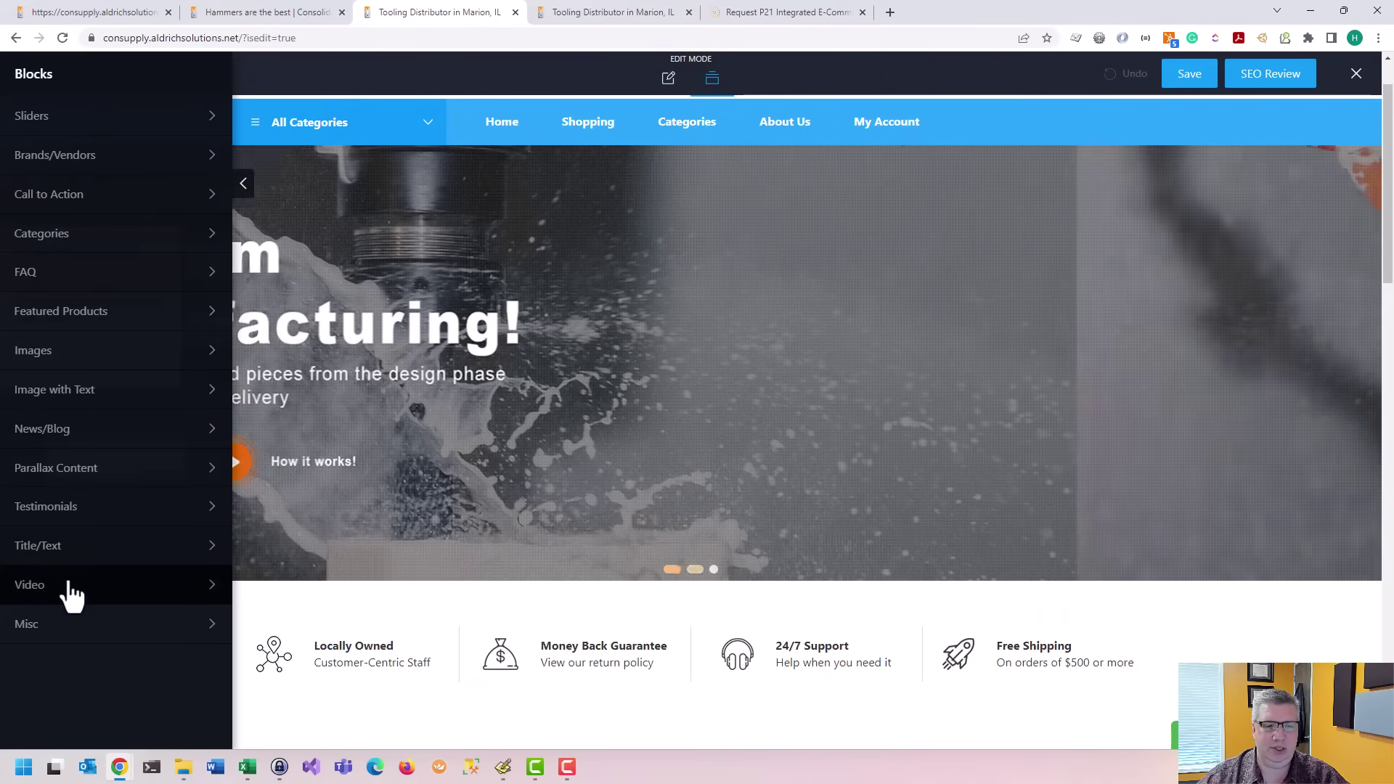
click(68, 581)
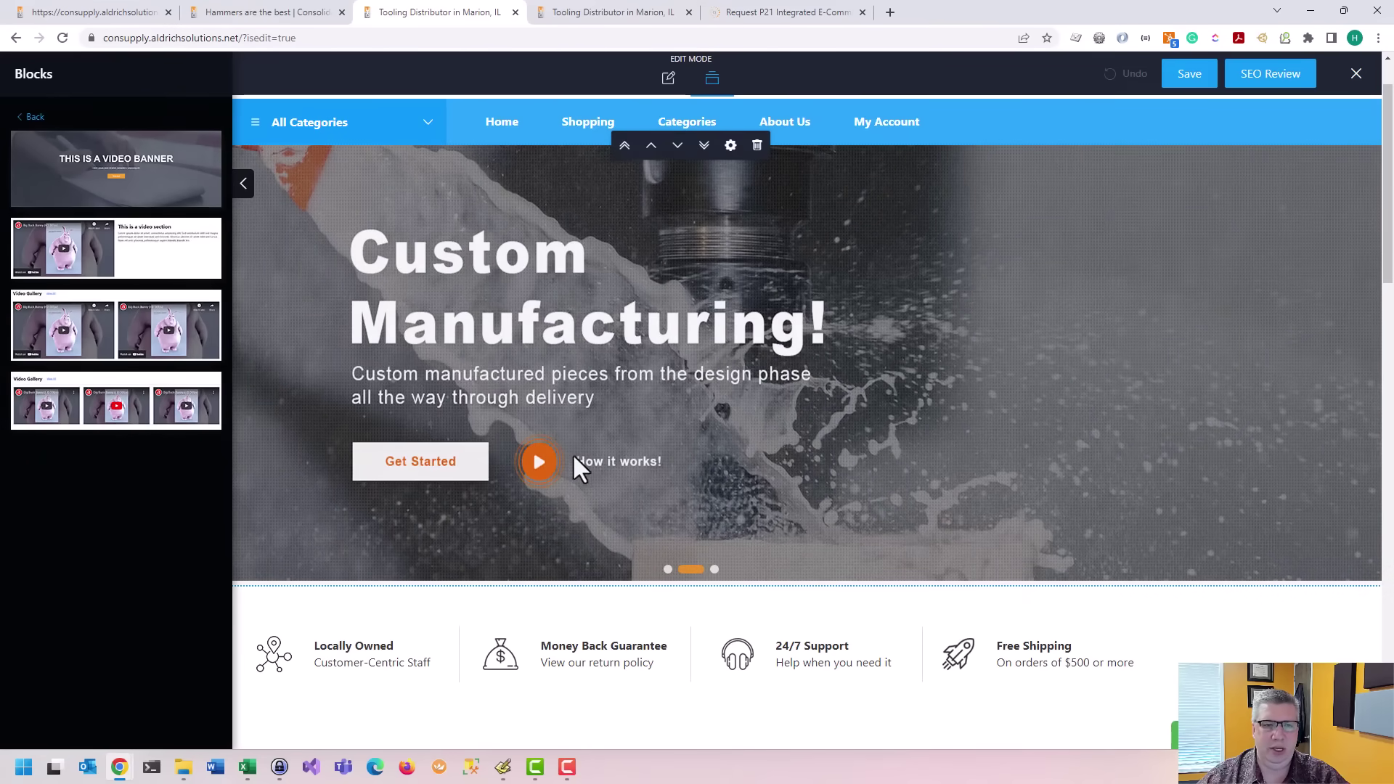
mouse_move(73, 272)
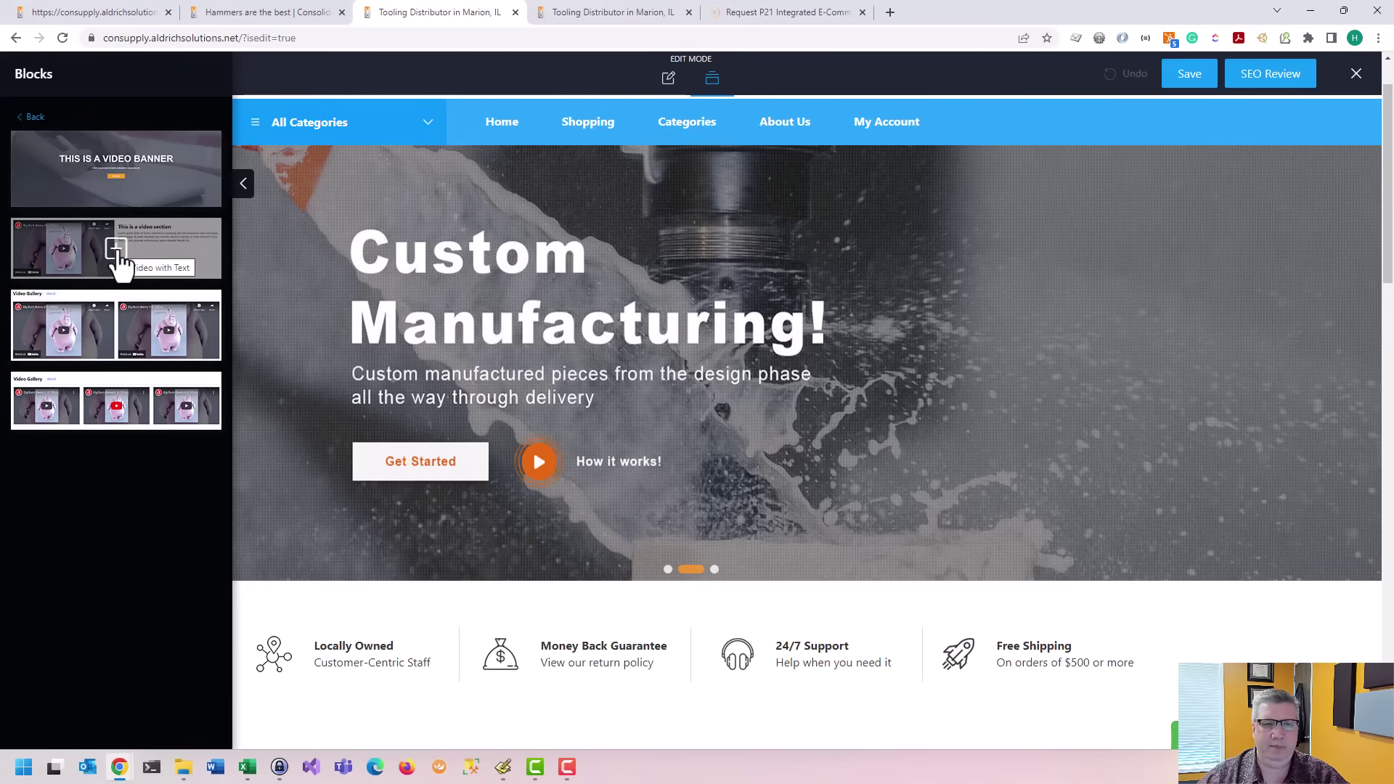
mouse_move(114, 182)
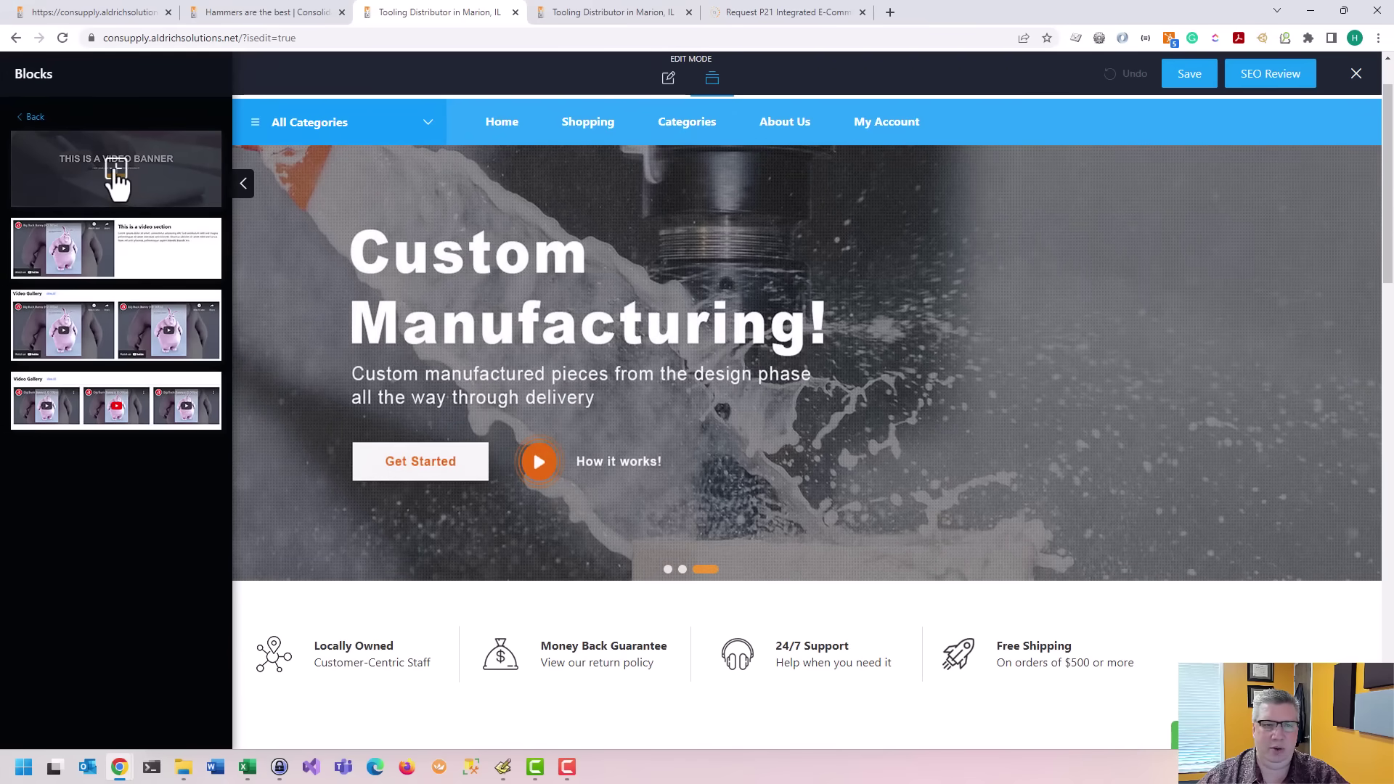
click(114, 174)
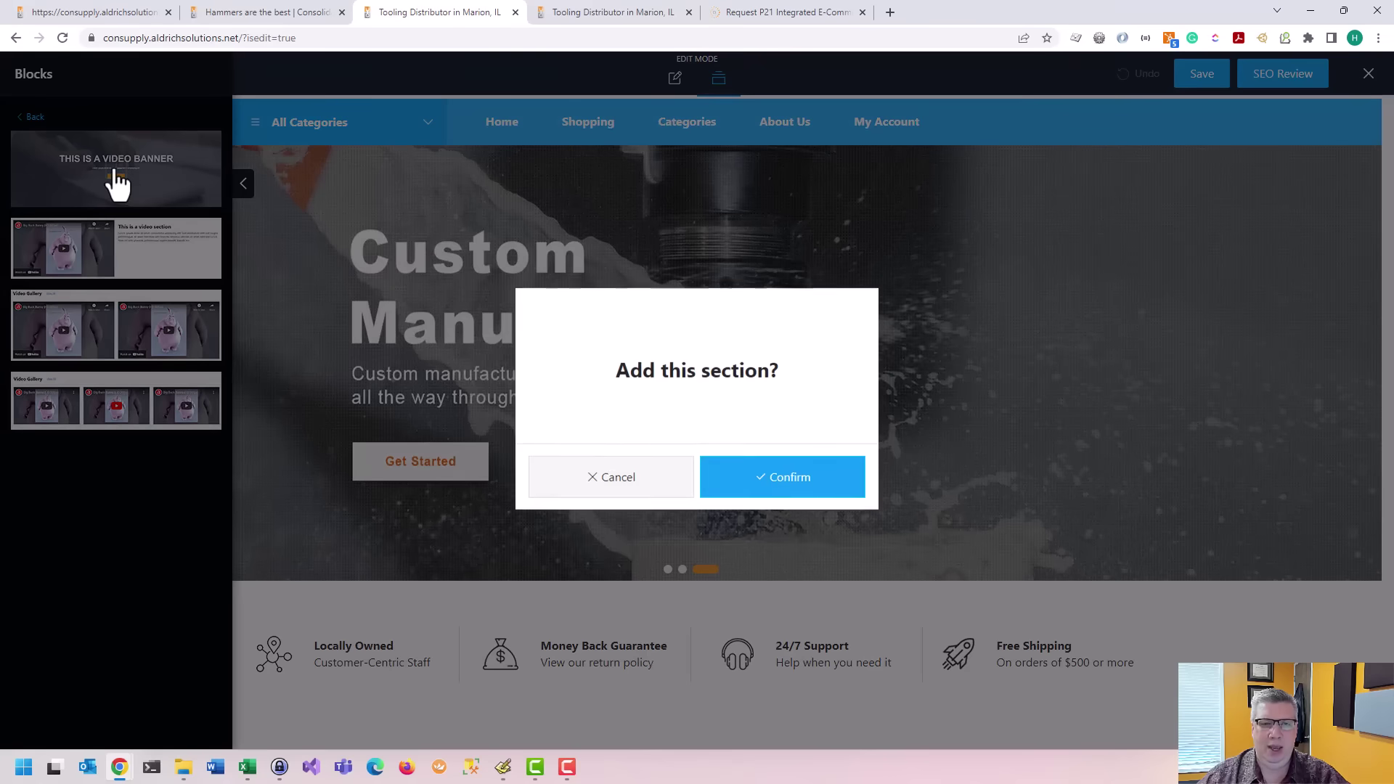
click(803, 491)
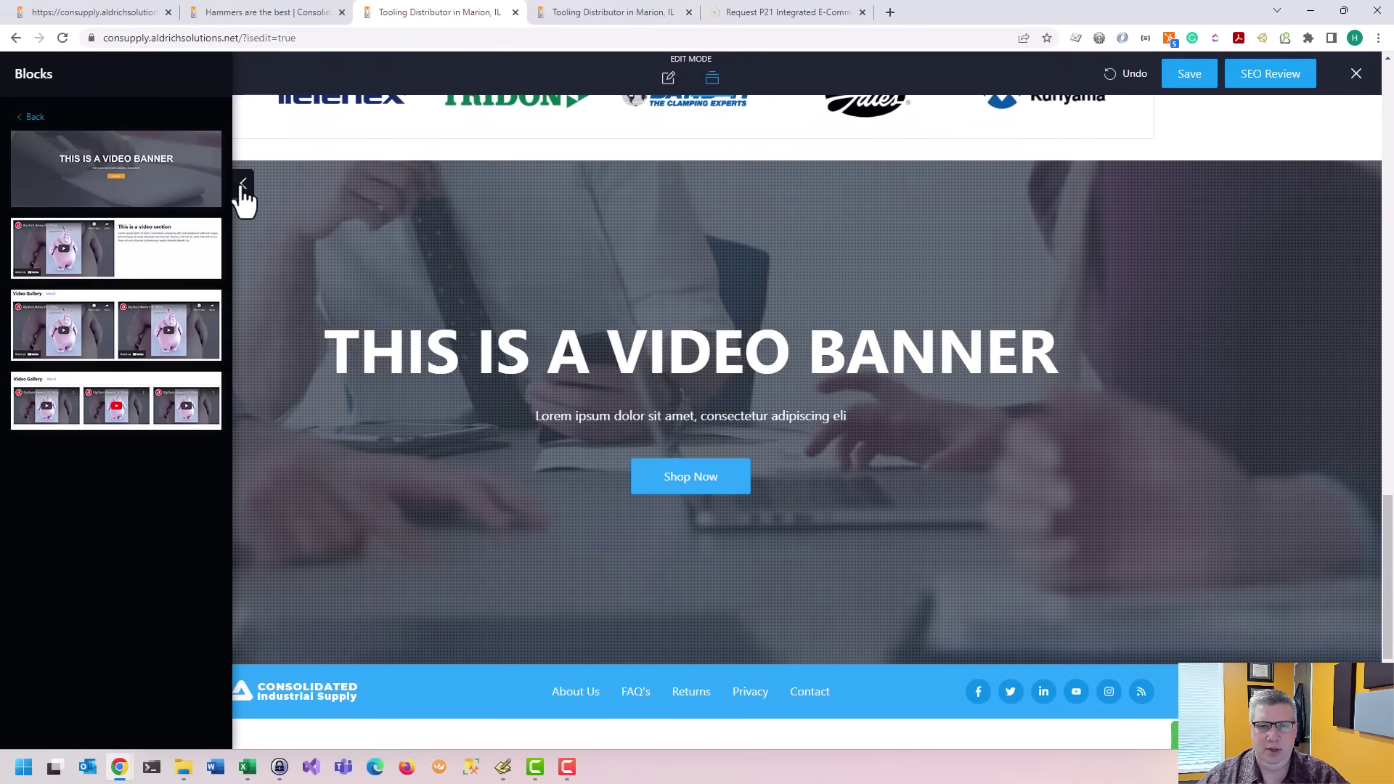
Step: Collapse the block list, move the video banner to the top of the home page, and move the Custom Manufacturing slider to the bottom
click(244, 183)
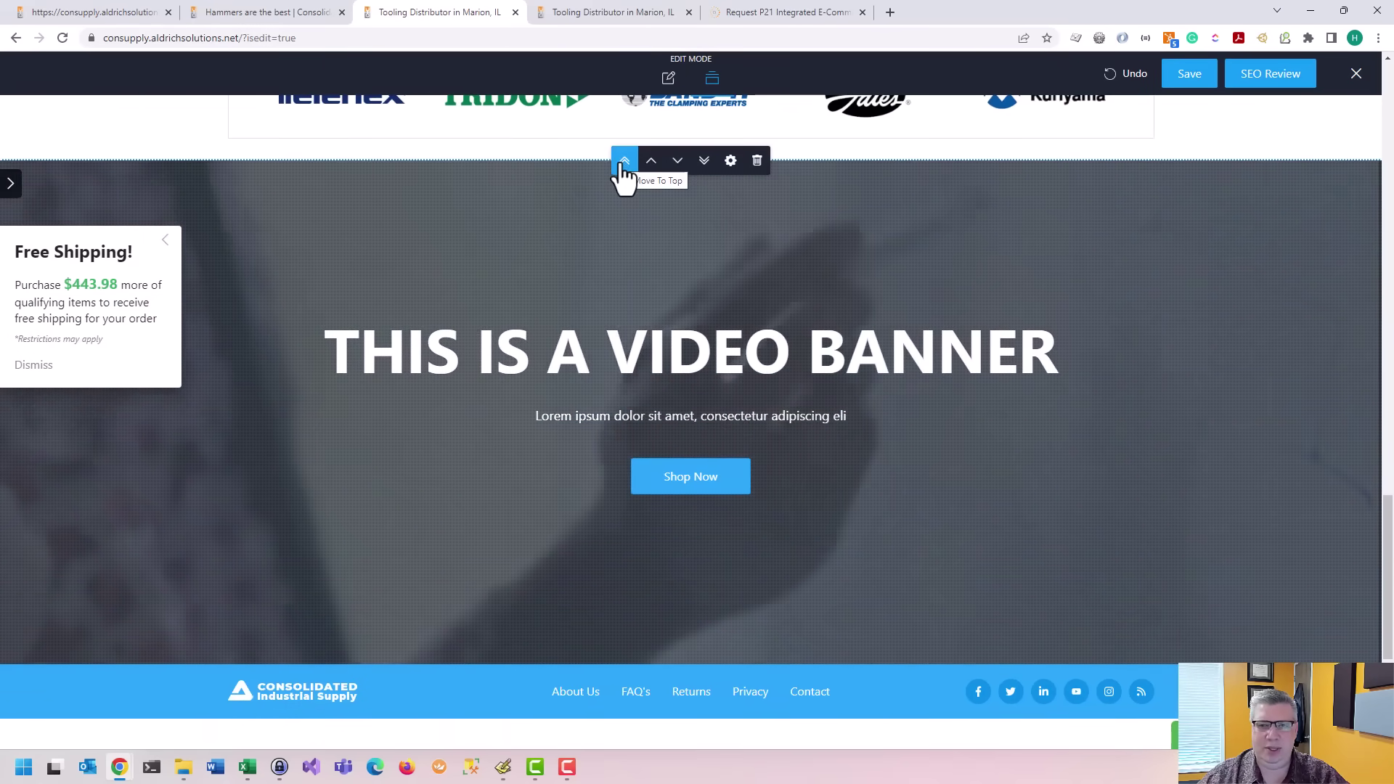
click(624, 161)
scroll(748, 353, down, 8)
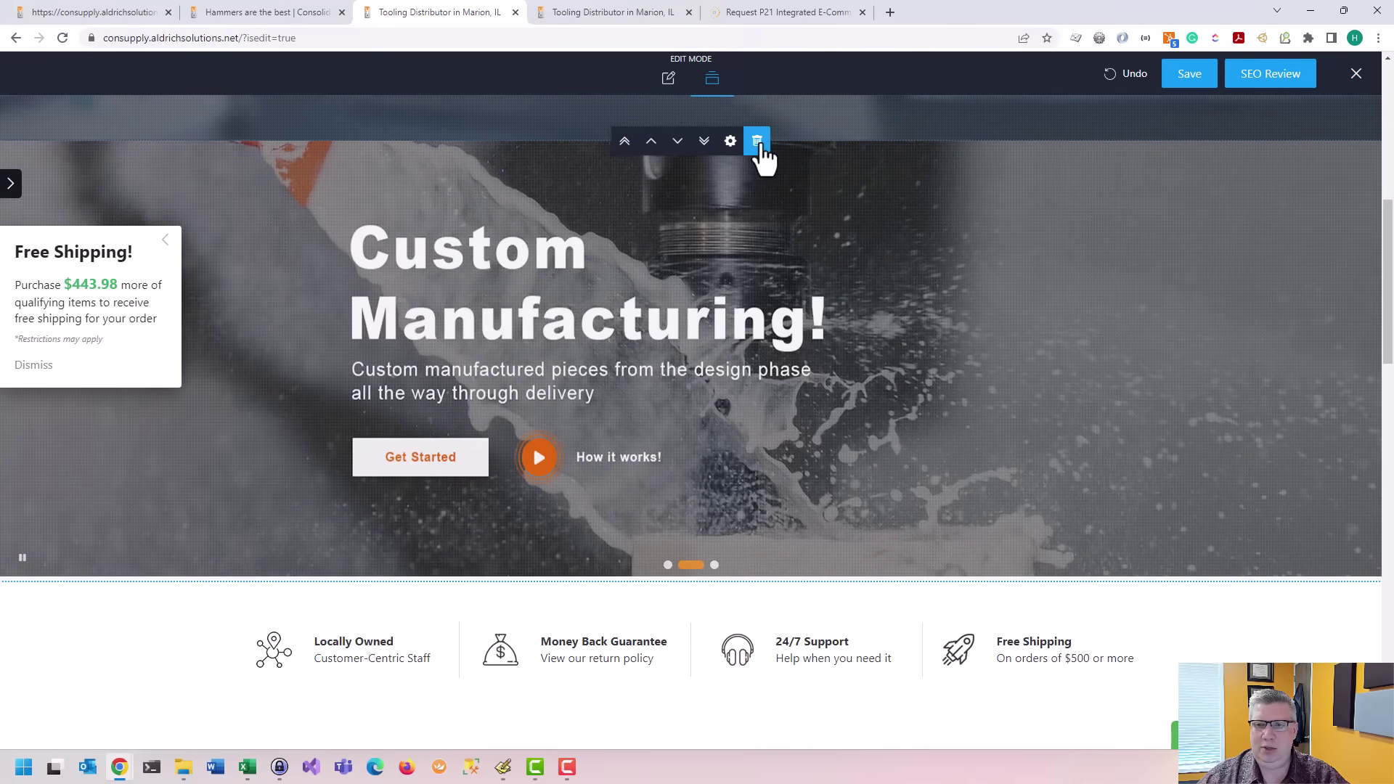
click(703, 141)
scroll(857, 464, down, 6)
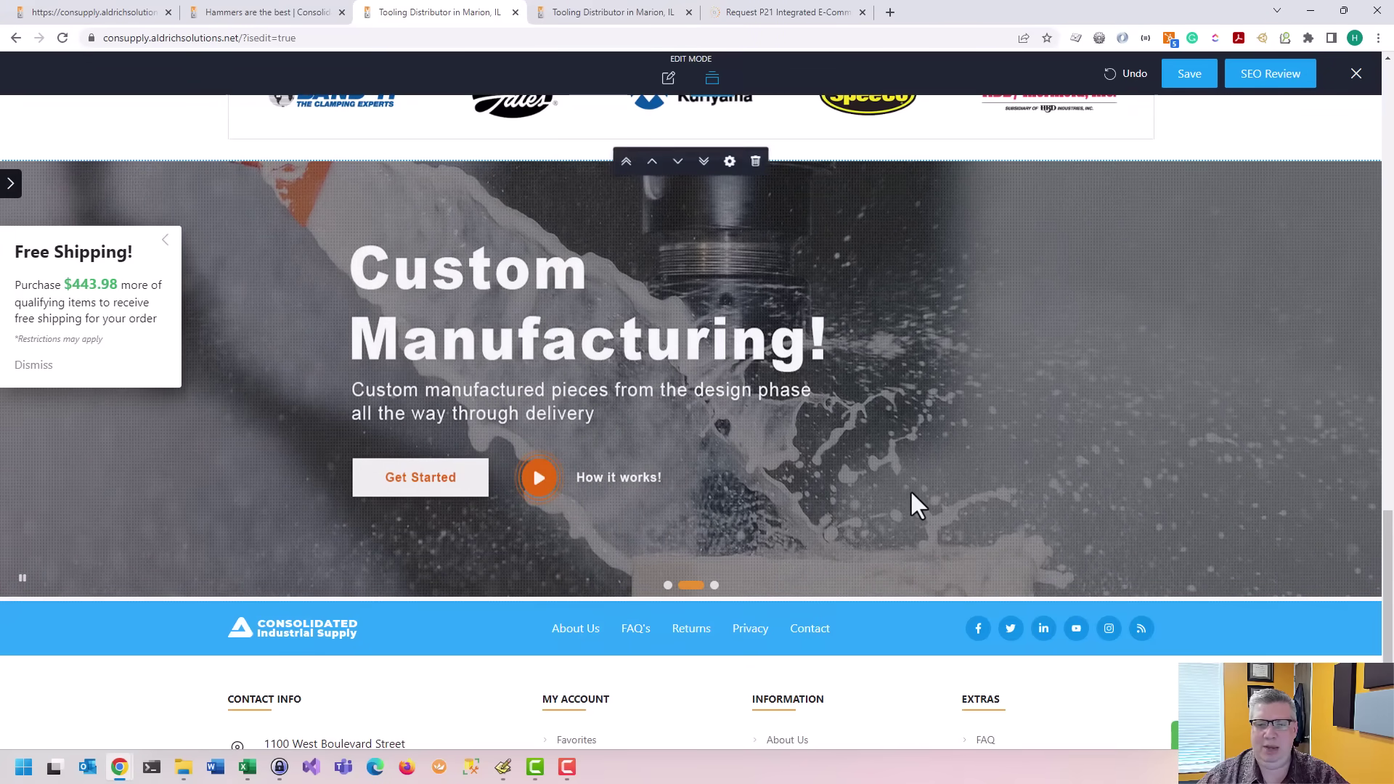
Step: Examine the video banner section's width and margin settings, and close them without changes
scroll(871, 508, up, 20)
scroll(835, 537, up, 1)
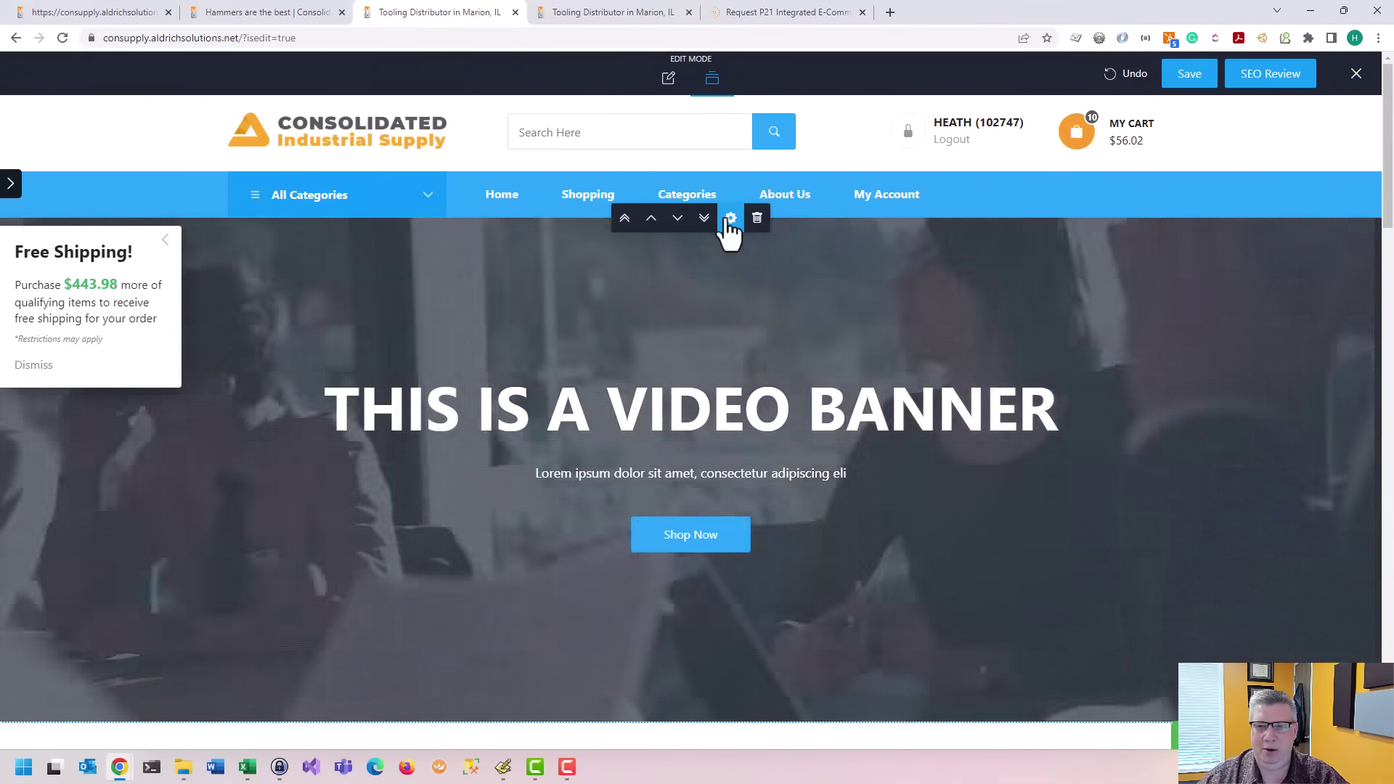
click(729, 218)
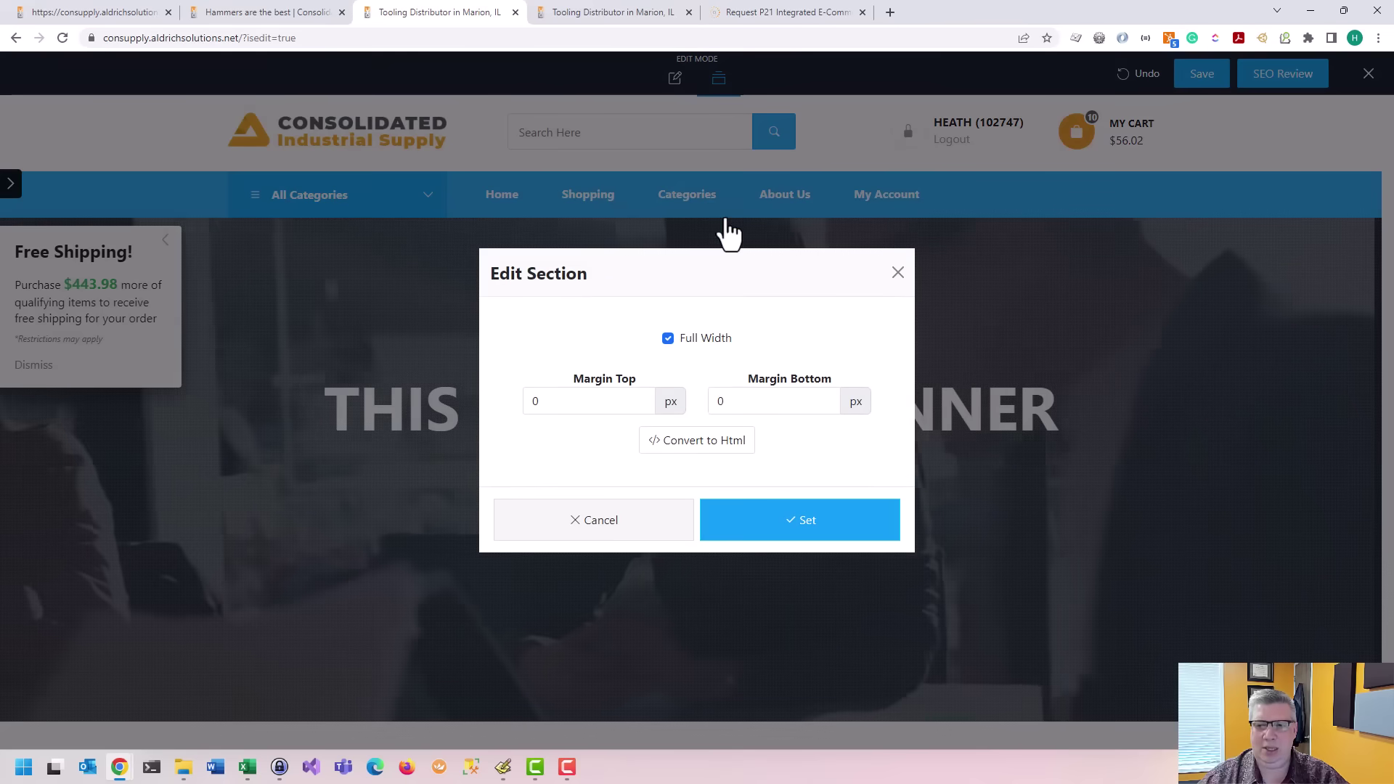
click(898, 273)
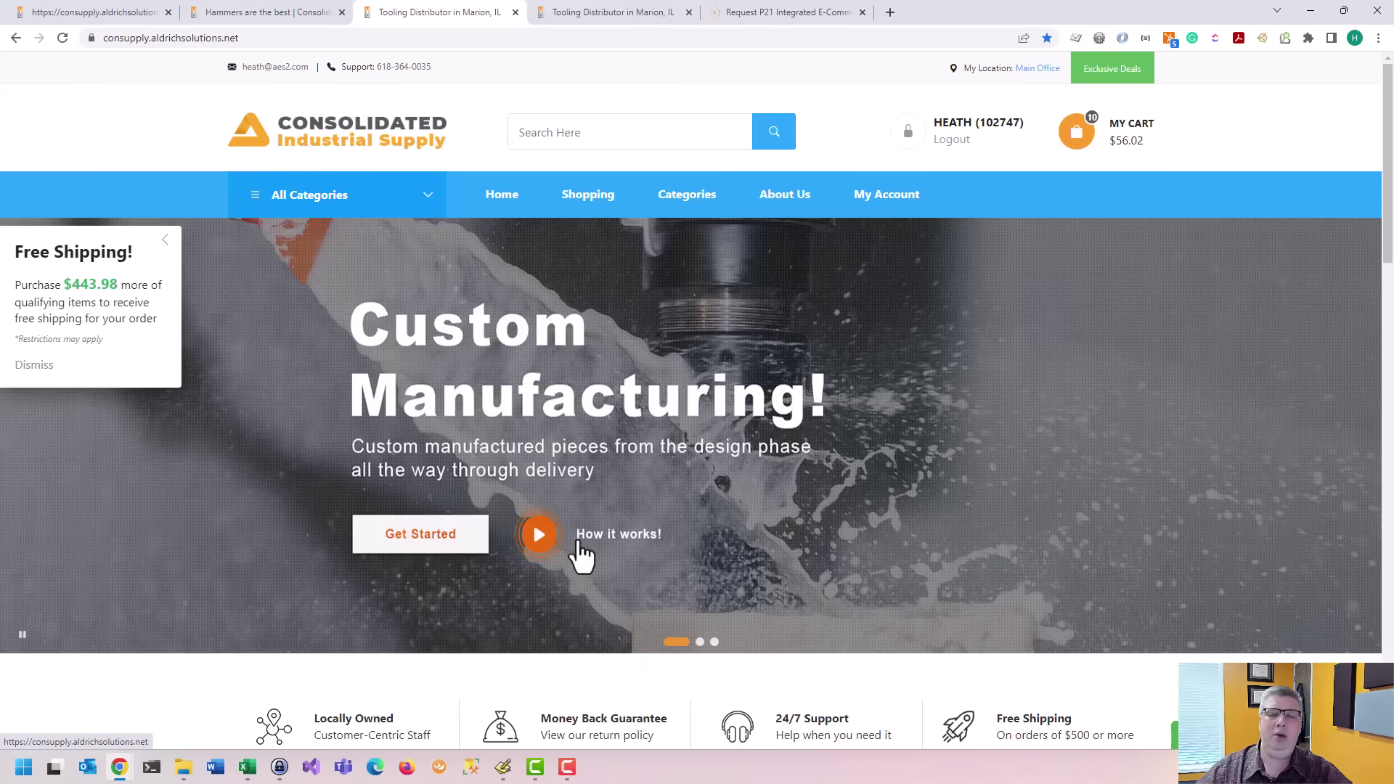
Step: Switch to the already open Request P21 quote page with the timeline and pricing estimate form
click(771, 13)
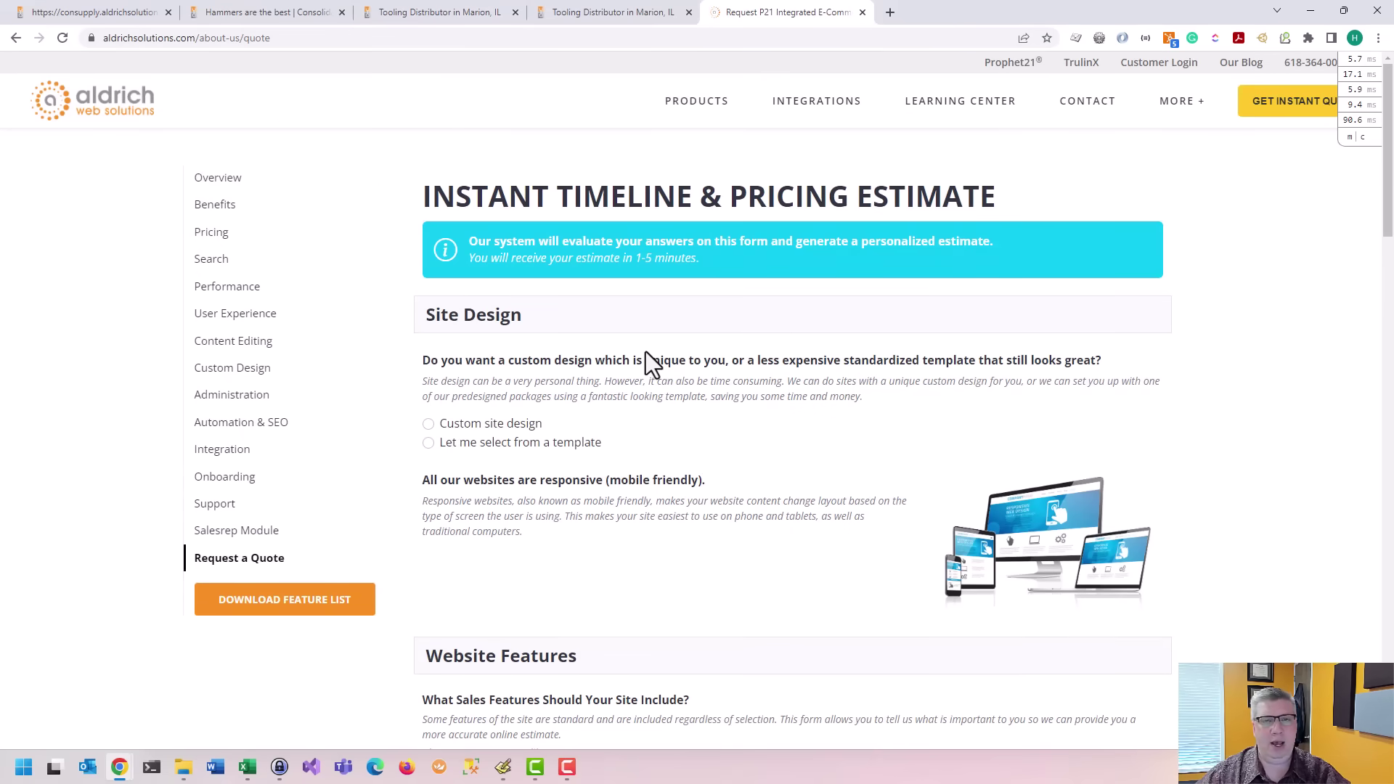